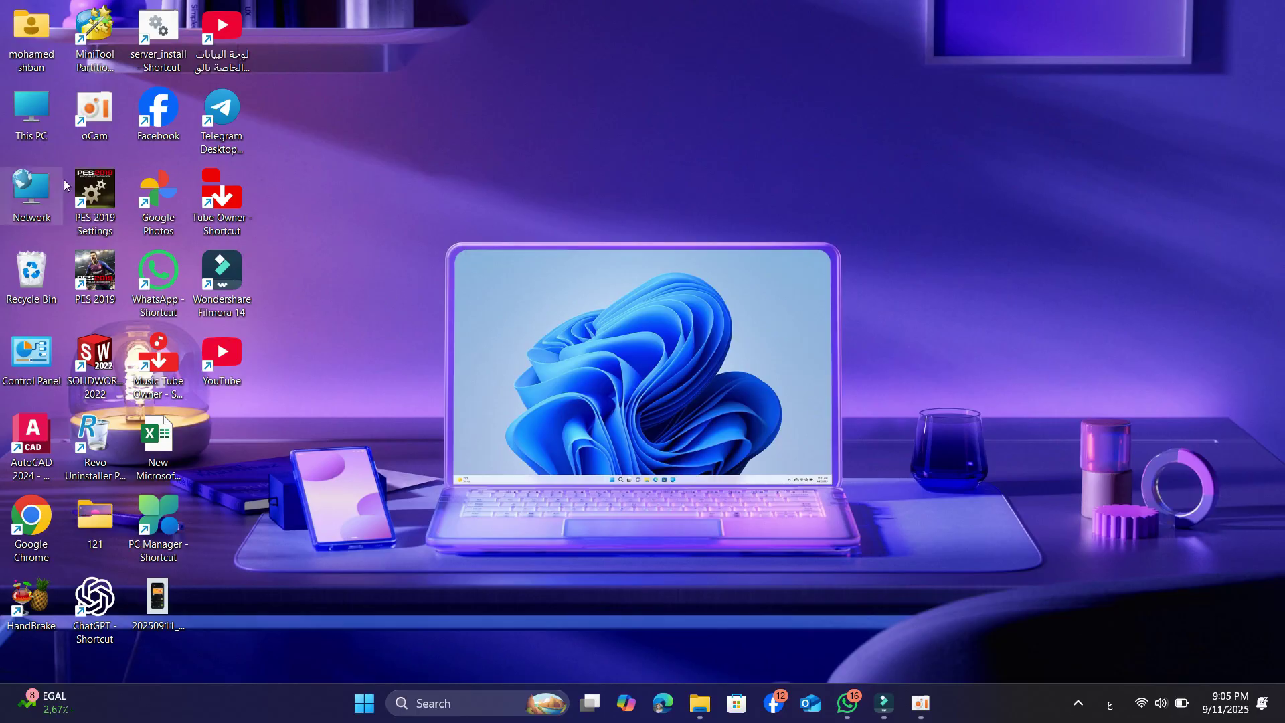
Open This PC and select the Duplicate.Cleaner.Pro.5.23.0 archive in Downloads
{"action": "double_click", "coordinate": [42, 134]}
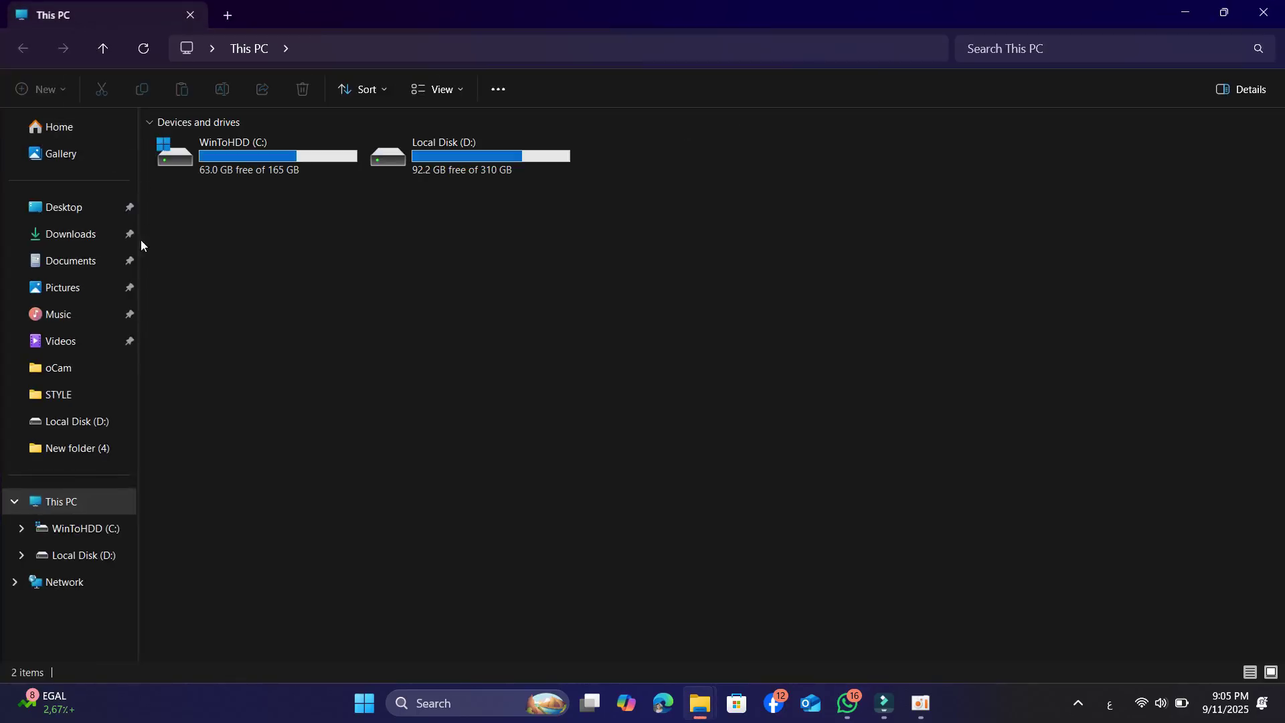
{"action": "left_click", "coordinate": [83, 235]}
{"action": "left_click", "coordinate": [233, 199]}
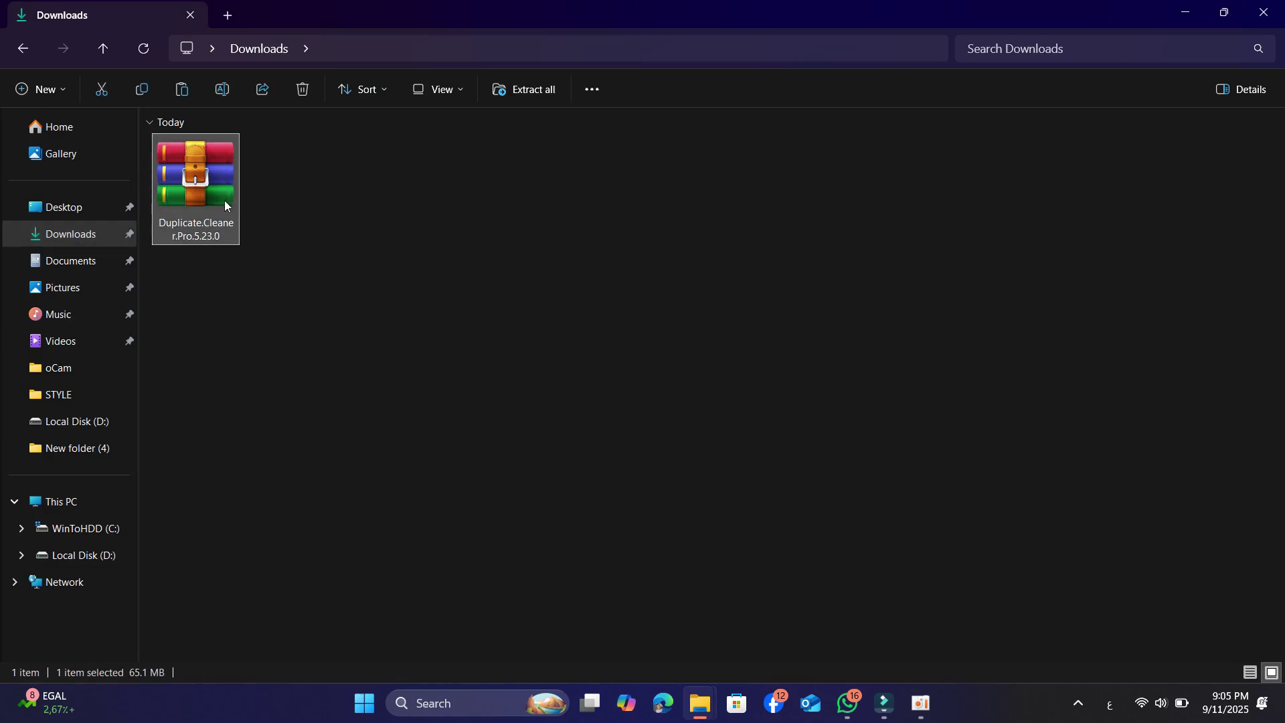
{"action": "mouse_move", "coordinate": [211, 206]}
{"action": "left_mouse_down"}
{"action": "mouse_move", "coordinate": [344, 235]}
{"action": "mouse_move", "coordinate": [223, 214]}
{"action": "left_mouse_up"}
Extract the archive with WinRAR to its default folder, entering the archive password
{"action": "right_click", "coordinate": [211, 158]}
{"action": "mouse_move", "coordinate": [316, 491]}
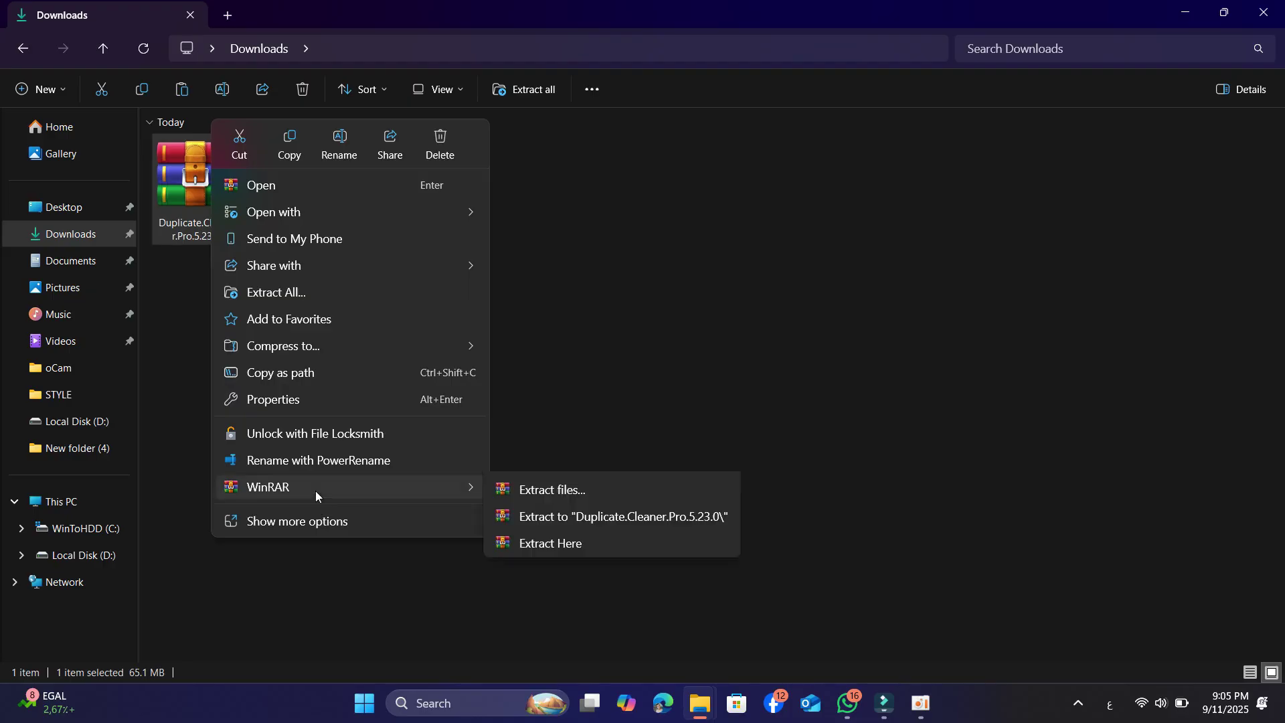
{"action": "left_click", "coordinate": [550, 517]}
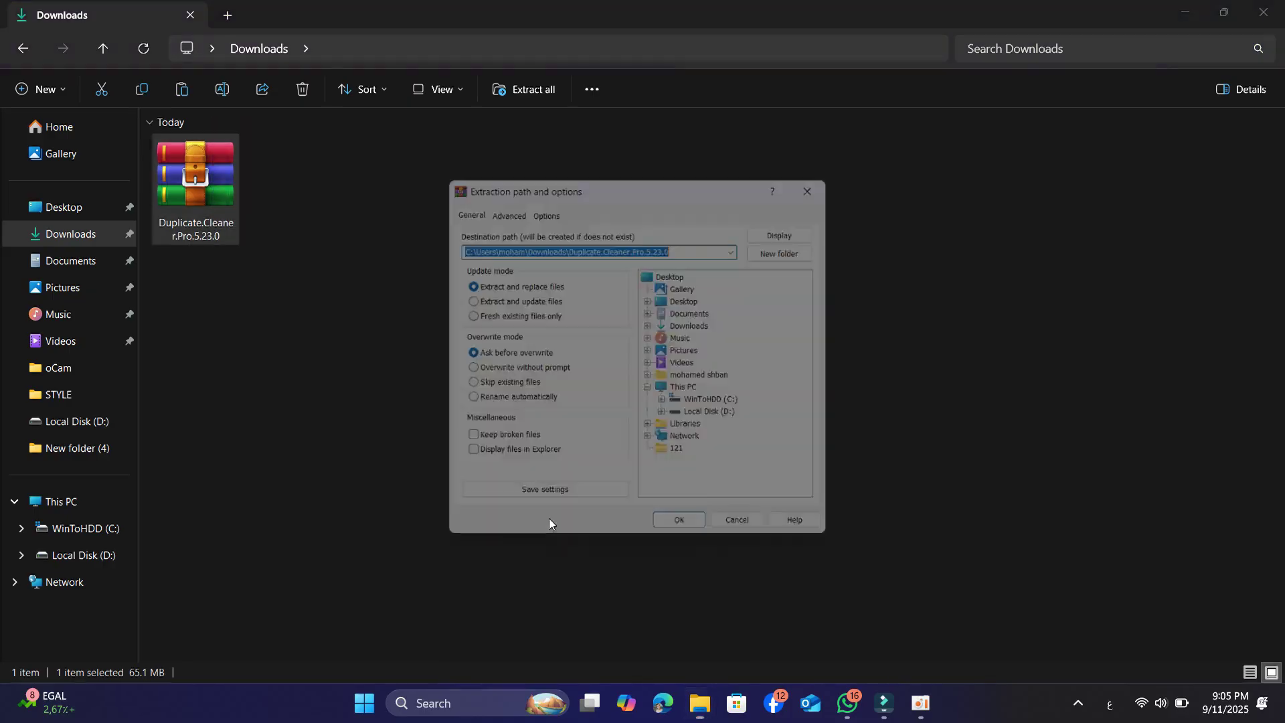
{"action": "left_click", "coordinate": [696, 538]}
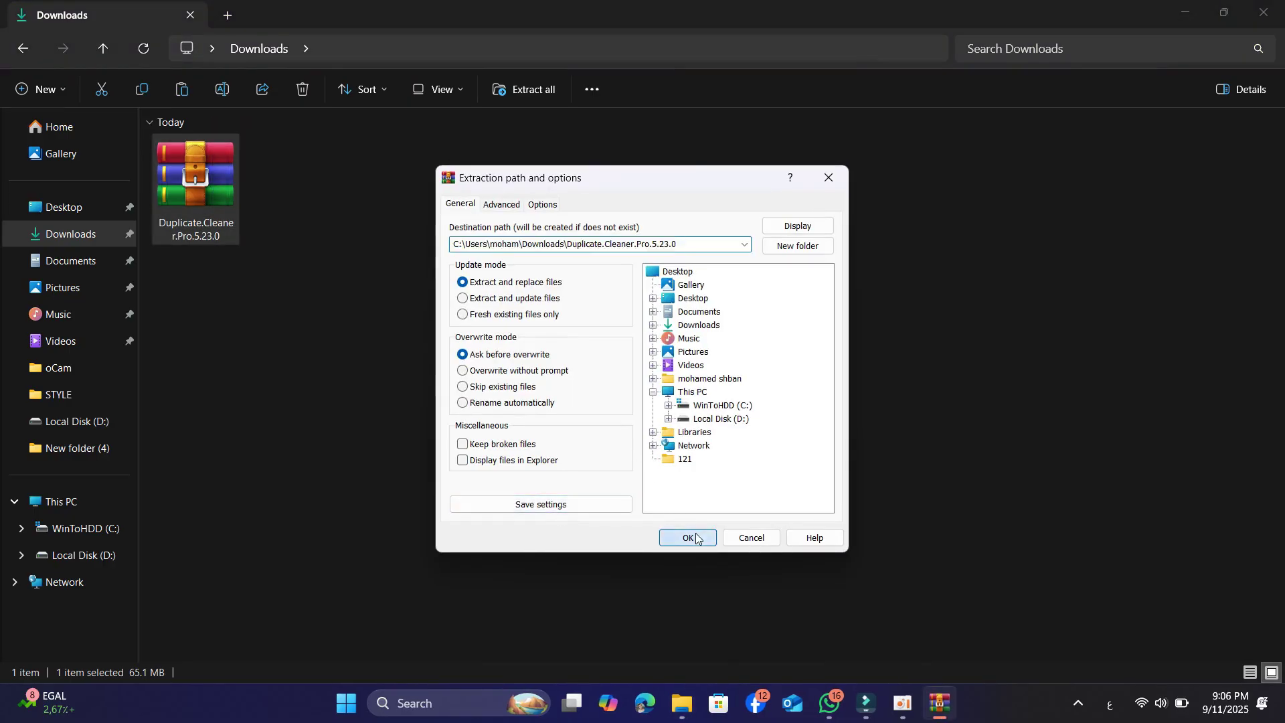
{"action": "type", "text": "123"}
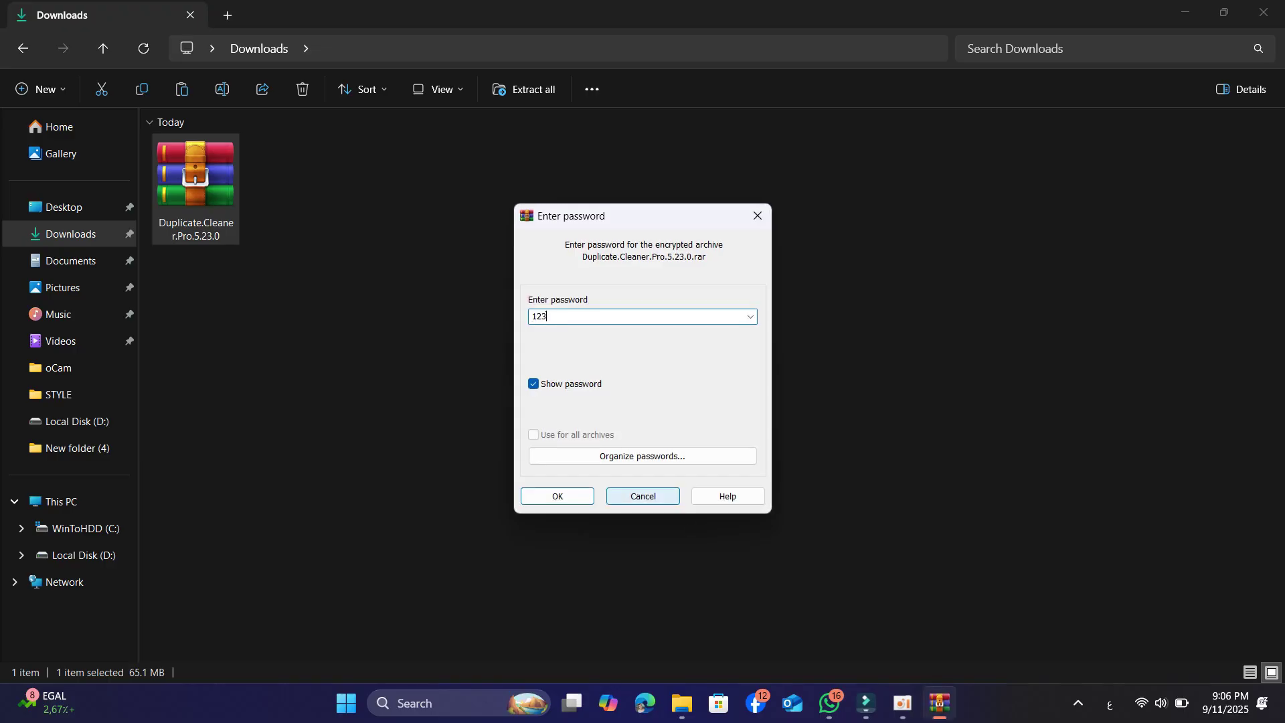
{"action": "left_click", "coordinate": [563, 496]}
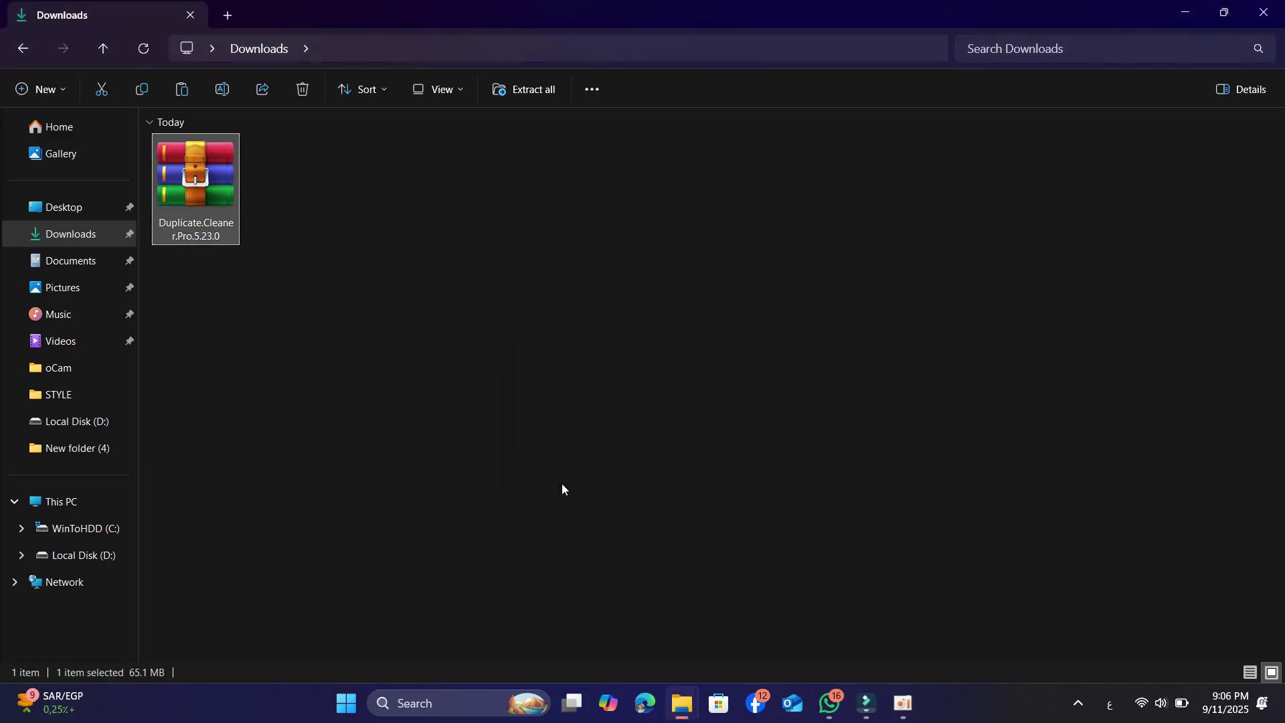
Open the nested extracted folders in large-icon view and launch DuplicateCleaner-Setup-5
{"action": "double_click", "coordinate": [307, 214]}
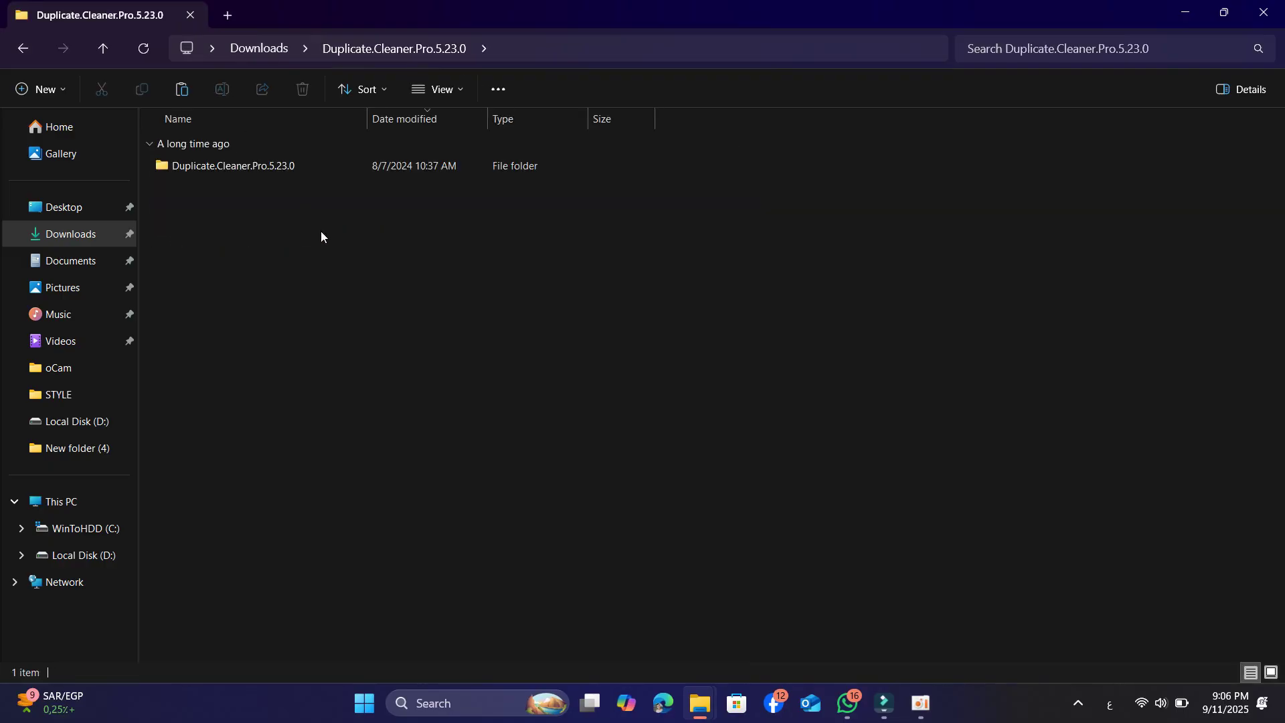
{"action": "double_click", "coordinate": [255, 171]}
{"action": "left_click", "coordinate": [1268, 675]}
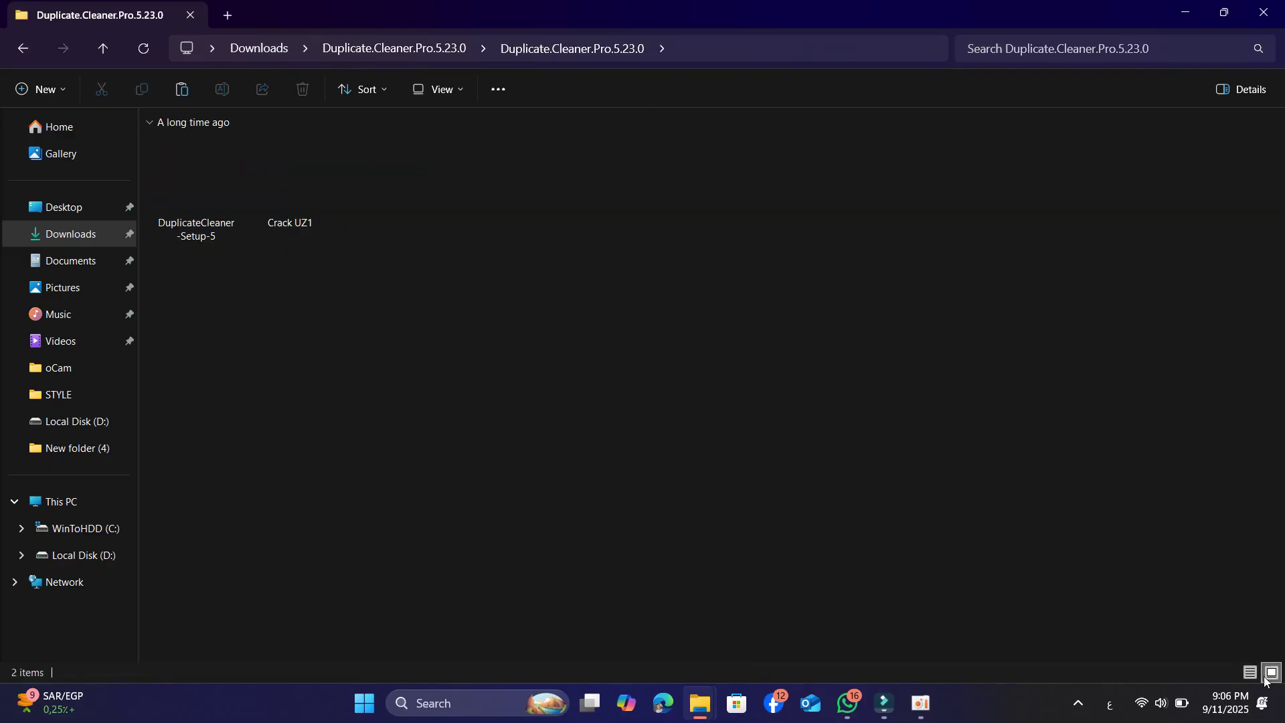
{"action": "double_click", "coordinate": [188, 173]}
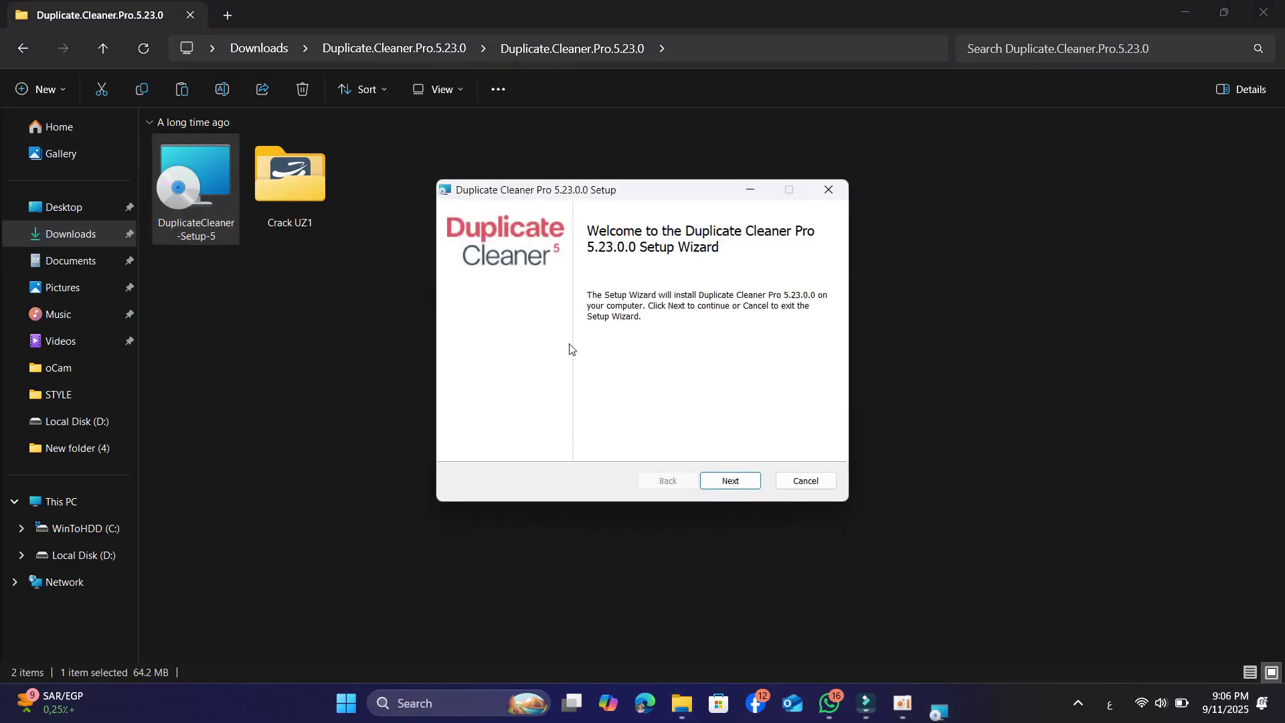
Accept the licence, keep the default install folder, install, and untick running the program afterwards
{"action": "left_click", "coordinate": [731, 482]}
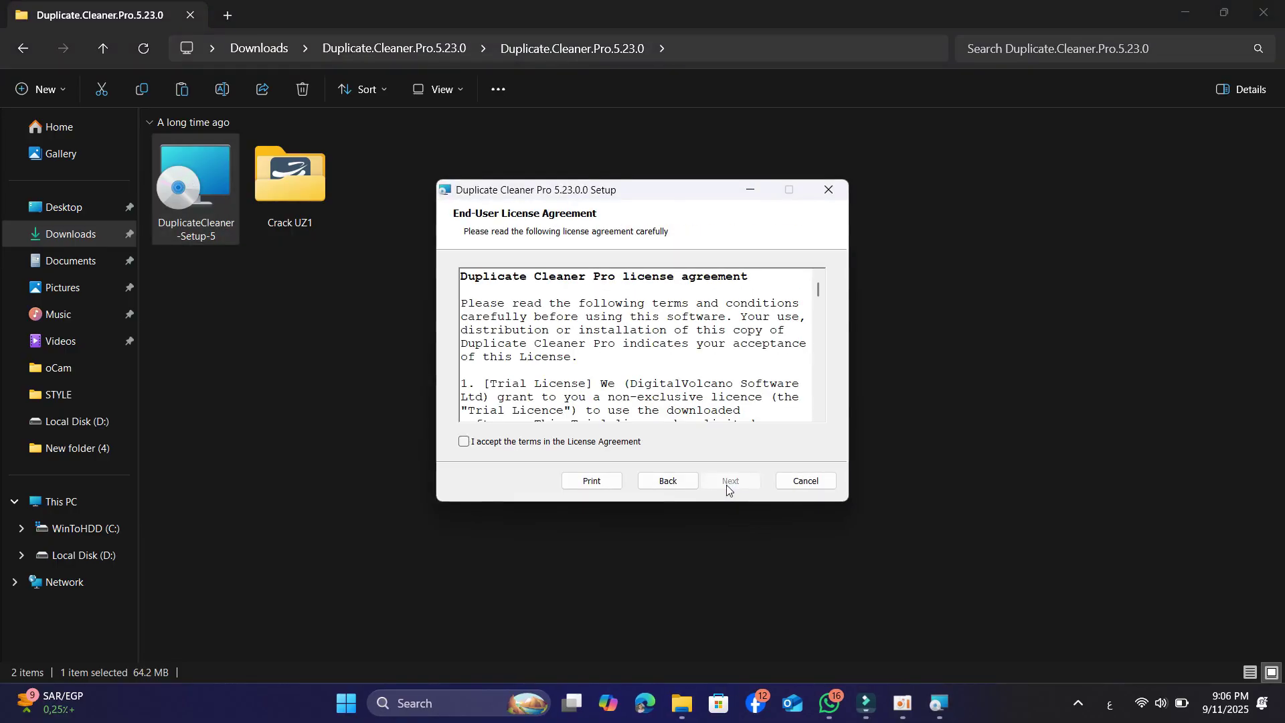
{"action": "left_click", "coordinate": [529, 443]}
{"action": "left_click", "coordinate": [728, 482]}
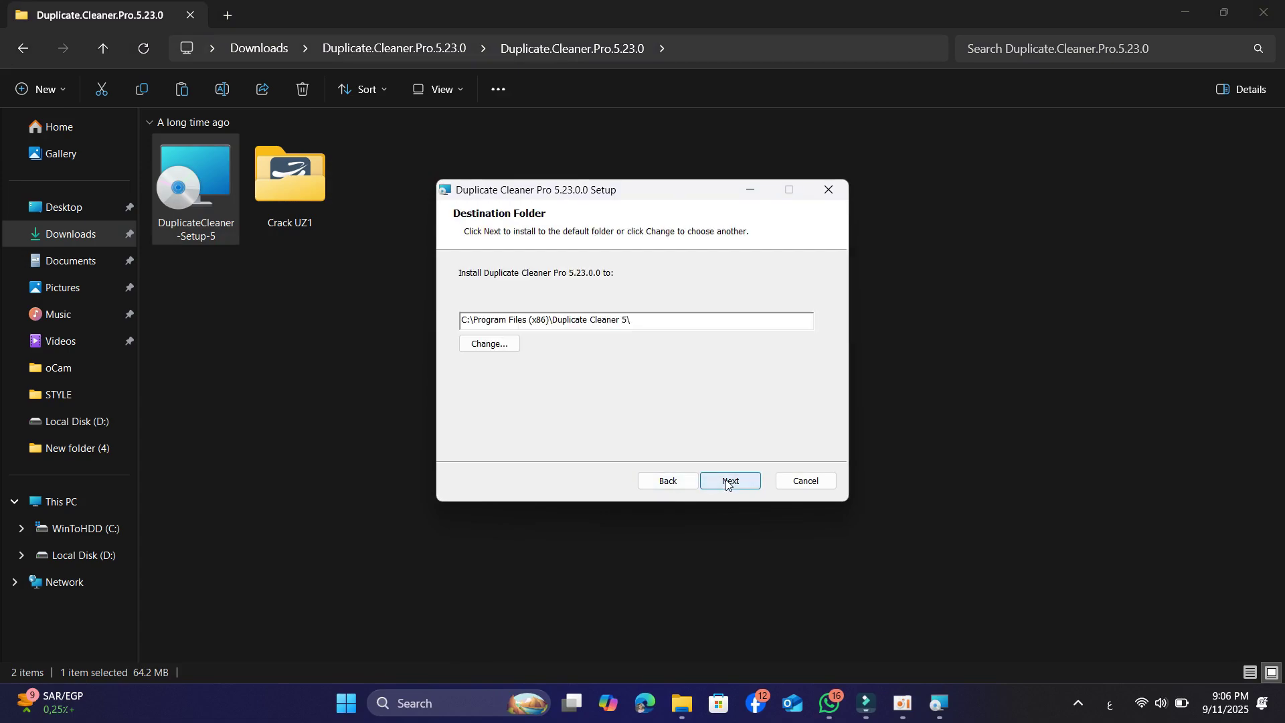
{"action": "left_click", "coordinate": [728, 482]}
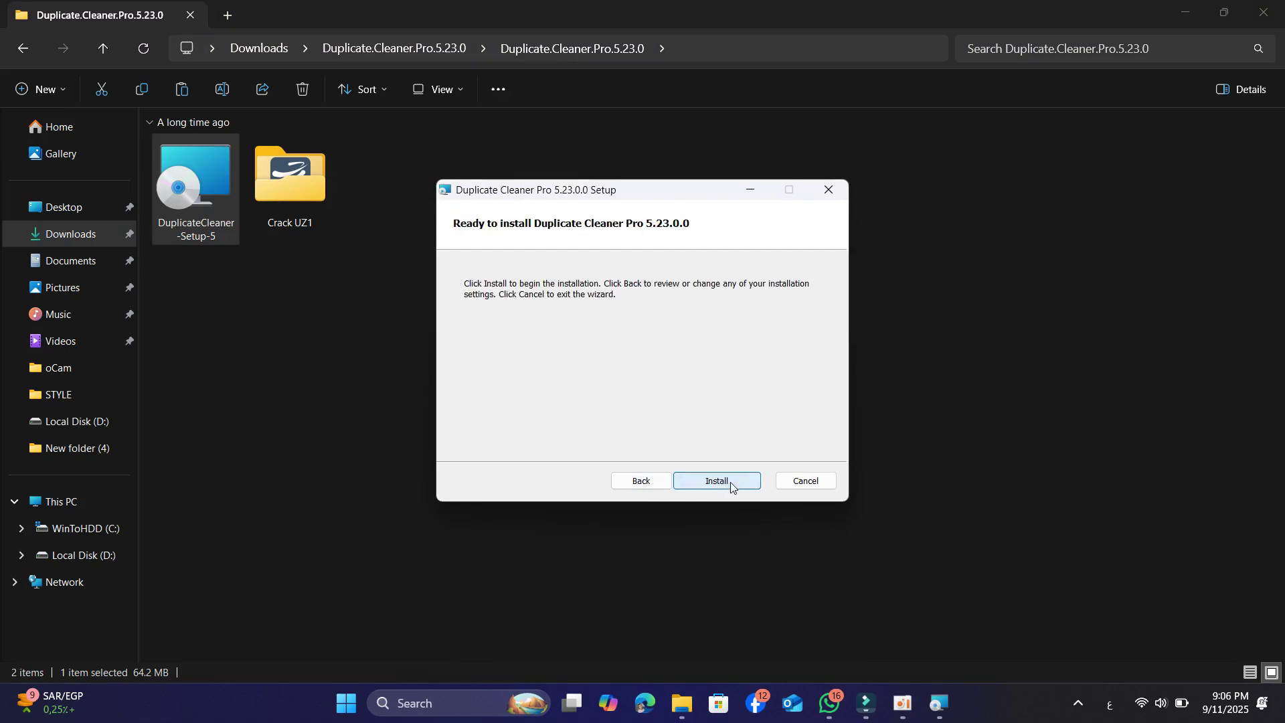
{"action": "left_click", "coordinate": [730, 482]}
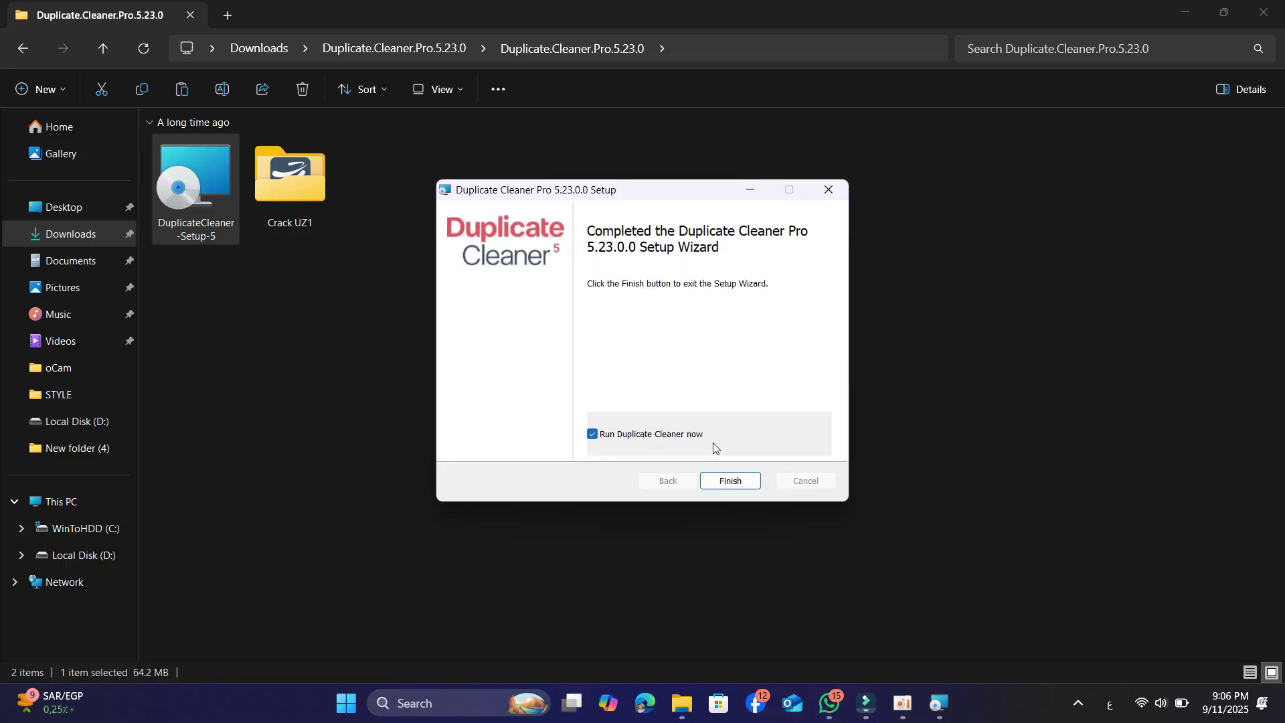
{"action": "left_click", "coordinate": [604, 435]}
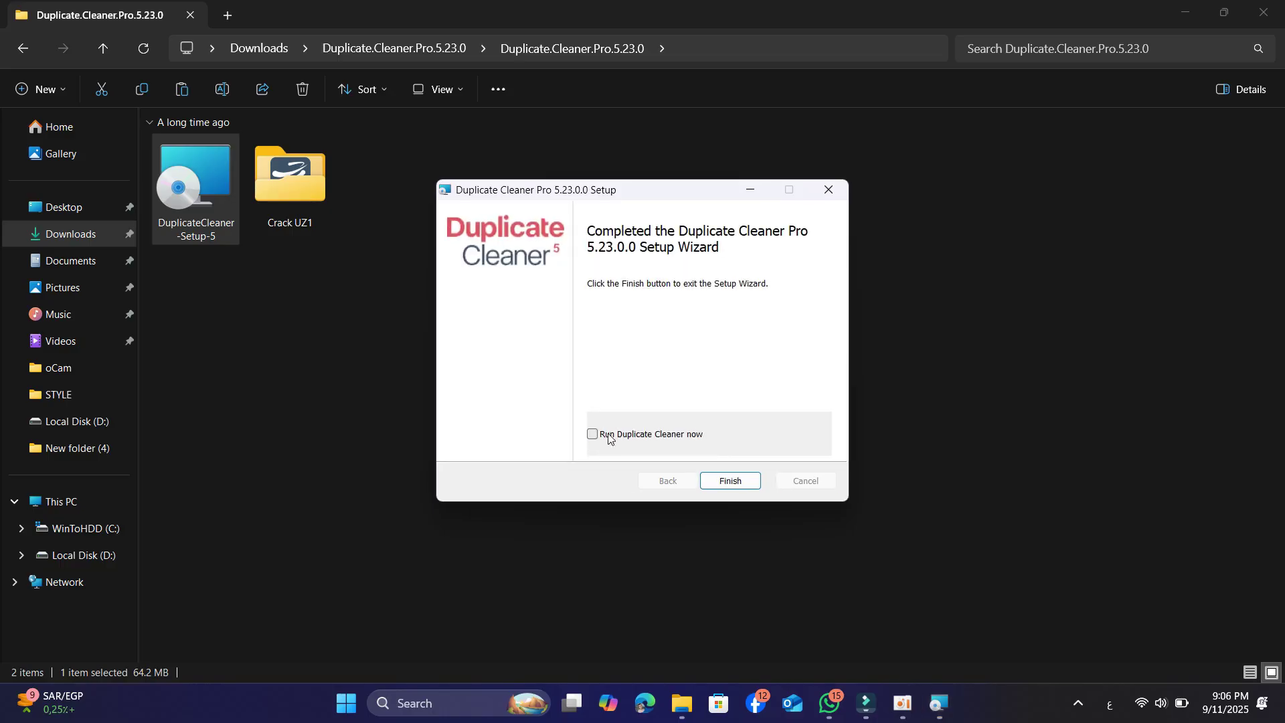
Finish the setup wizard and open the Crack UZ1 folder
{"action": "left_click", "coordinate": [731, 481]}
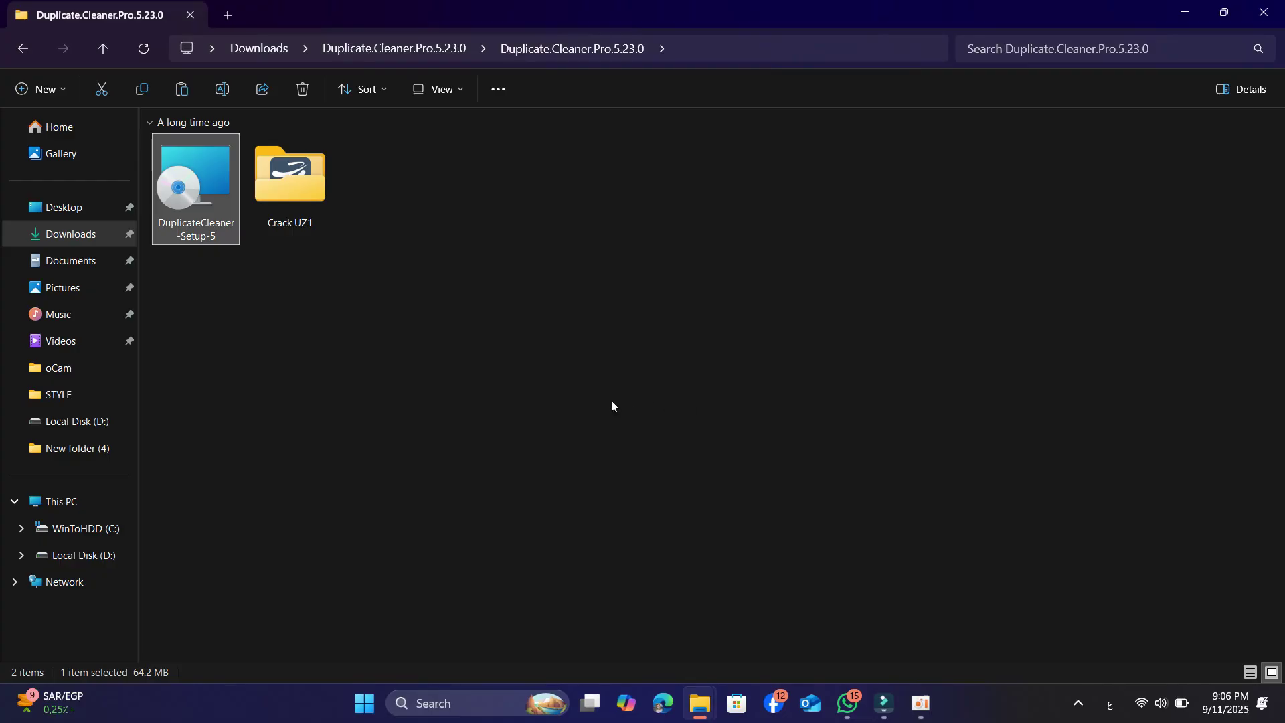
{"action": "left_click", "coordinate": [294, 203]}
{"action": "double_click", "coordinate": [295, 199]}
Copy the Duplicate Cleaner 5 application and minimize File Explorer
{"action": "left_click", "coordinate": [221, 167]}
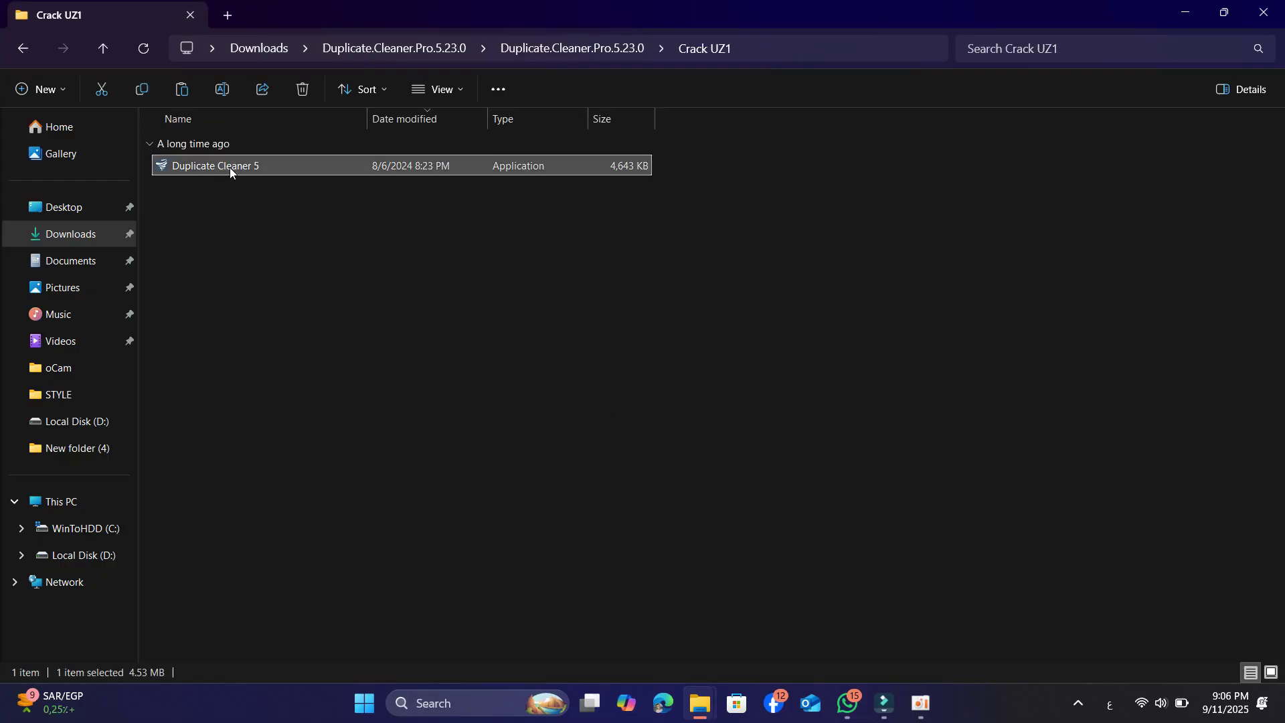
{"action": "right_click", "coordinate": [230, 166]}
{"action": "left_click", "coordinate": [307, 152]}
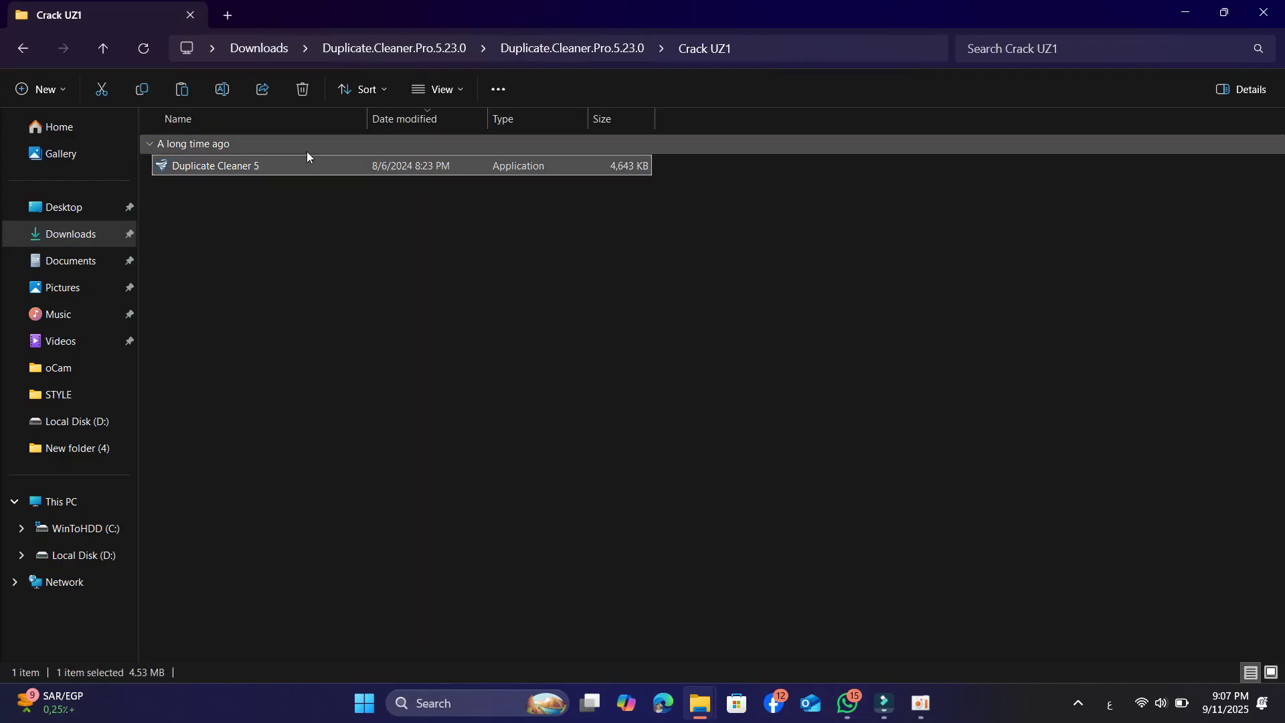
{"action": "left_click", "coordinate": [580, 388]}
{"action": "left_click", "coordinate": [1183, 12]}
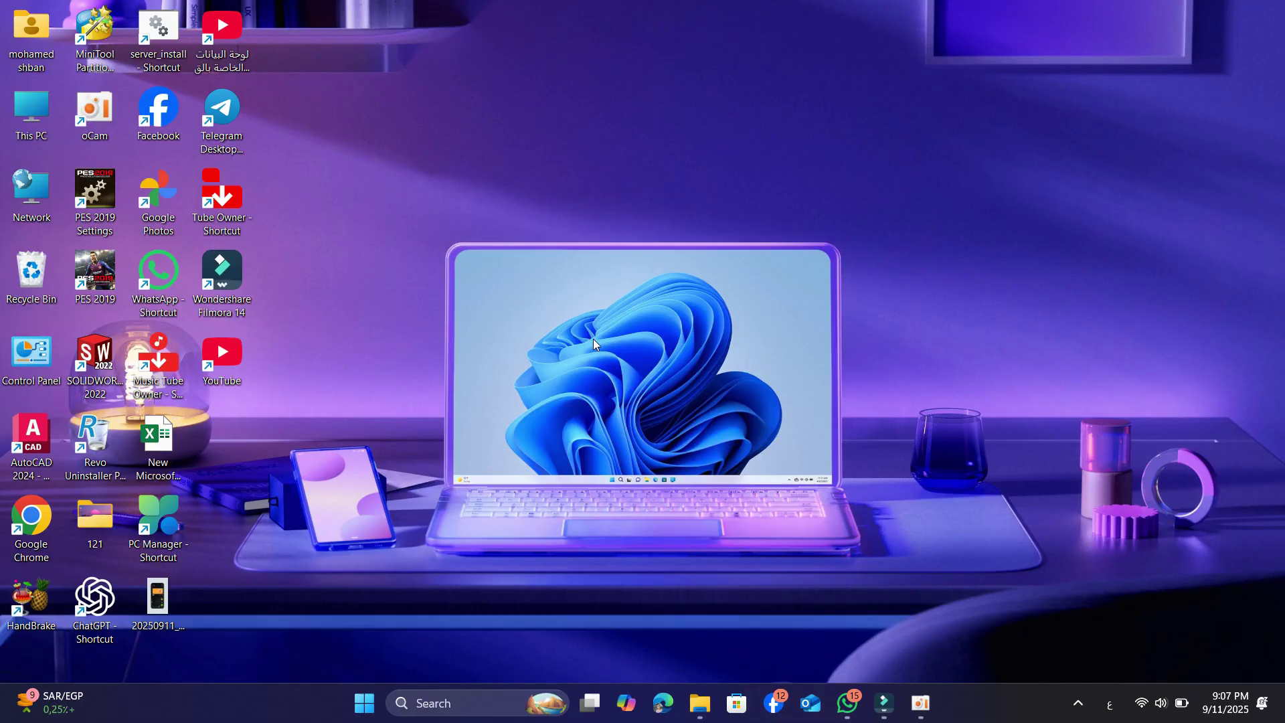
Open the Applications folder with shell:appsFolder from the Run box
{"action": "key", "text": "super+r"}
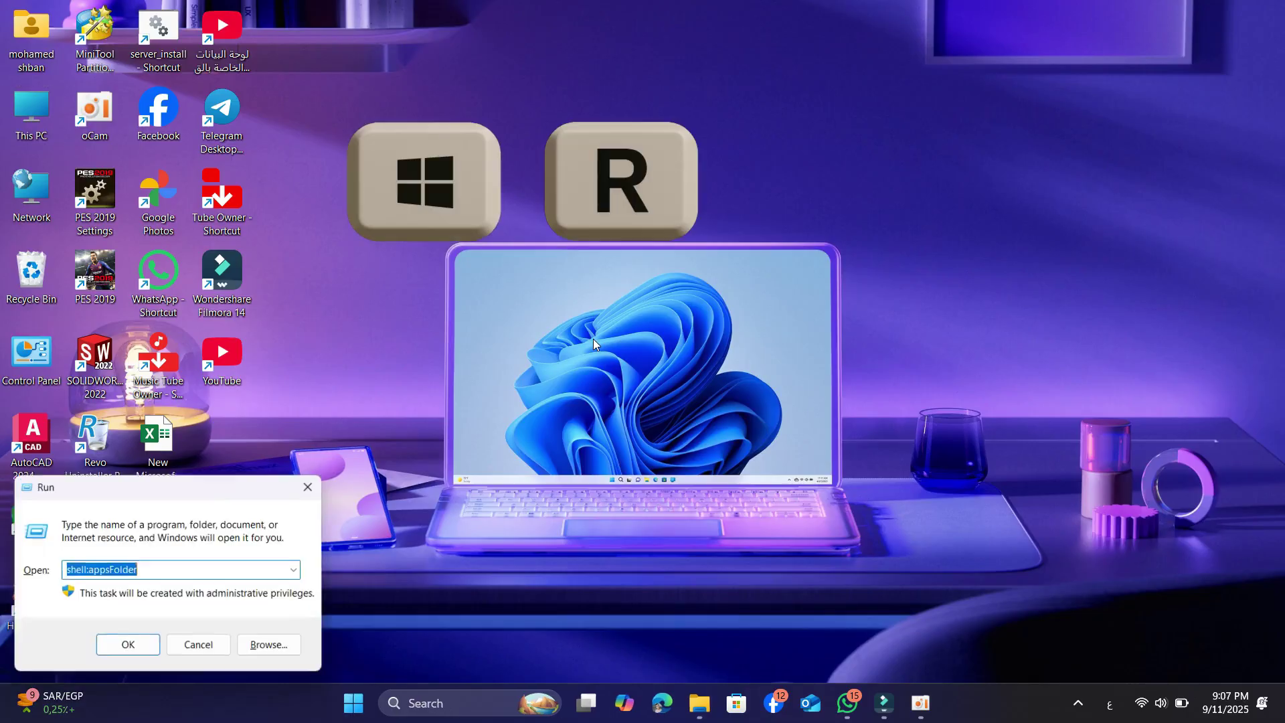
{"action": "left_click_drag", "start_coordinate": [143, 569], "coordinate": [40, 572]}
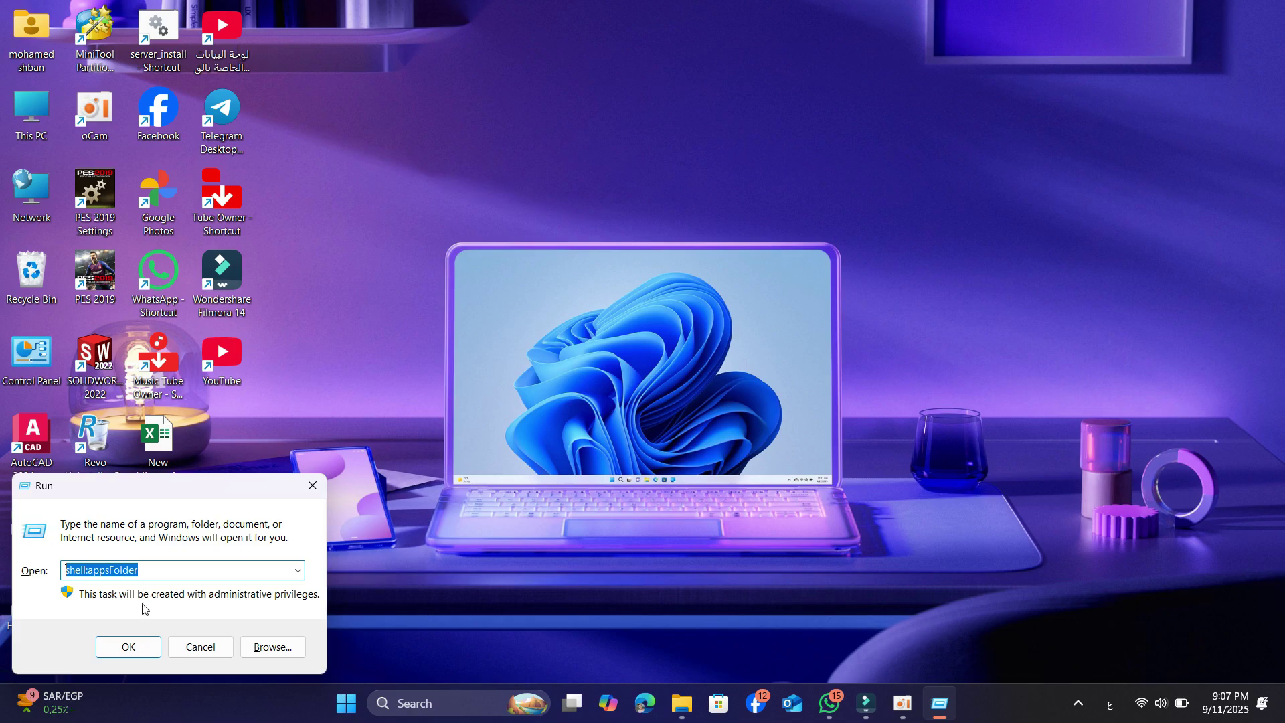
{"action": "left_click", "coordinate": [141, 645]}
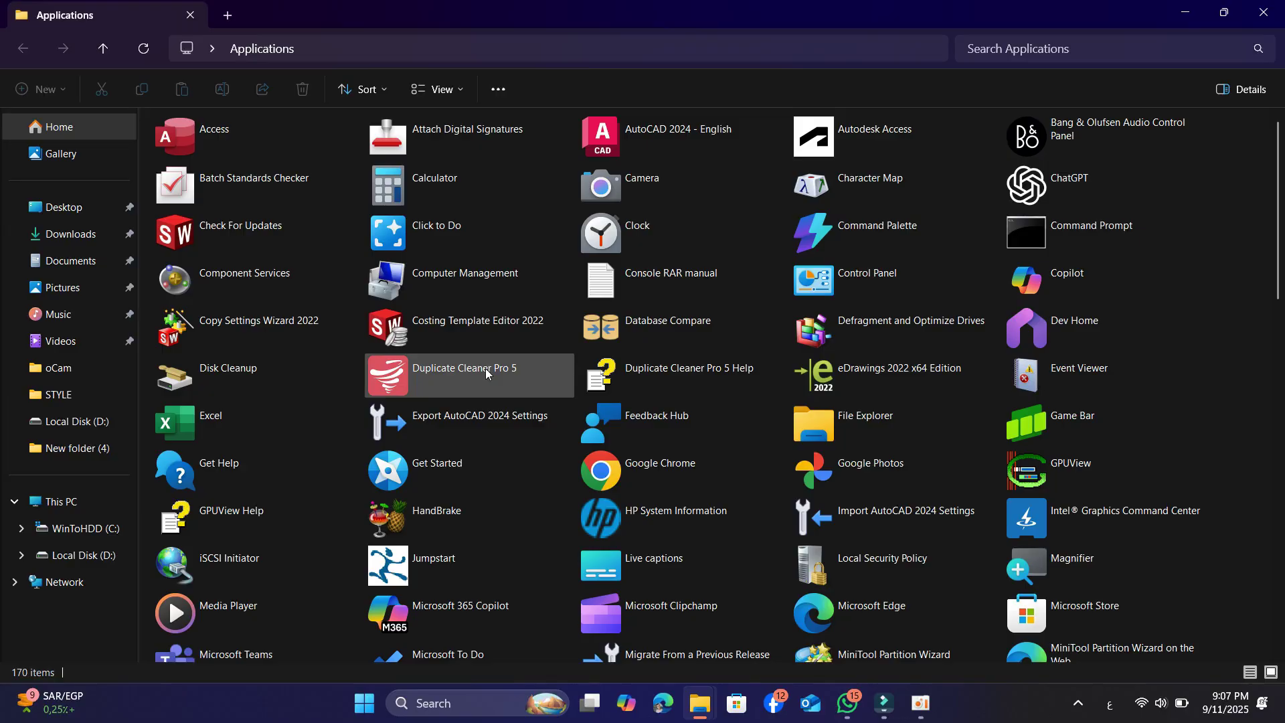
Create a desktop shortcut for Duplicate Cleaner Pro 5 and close the Applications window
{"action": "left_click", "coordinate": [469, 373]}
{"action": "right_click", "coordinate": [466, 368]}
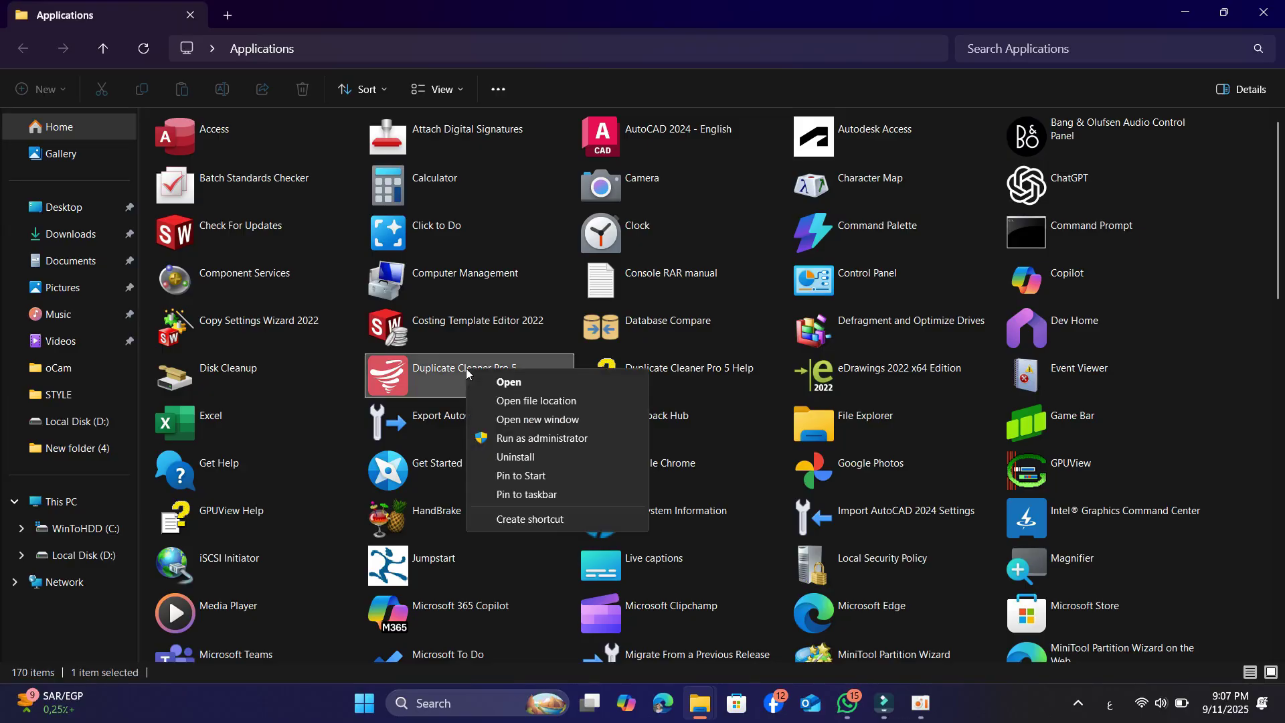
{"action": "left_click", "coordinate": [513, 520]}
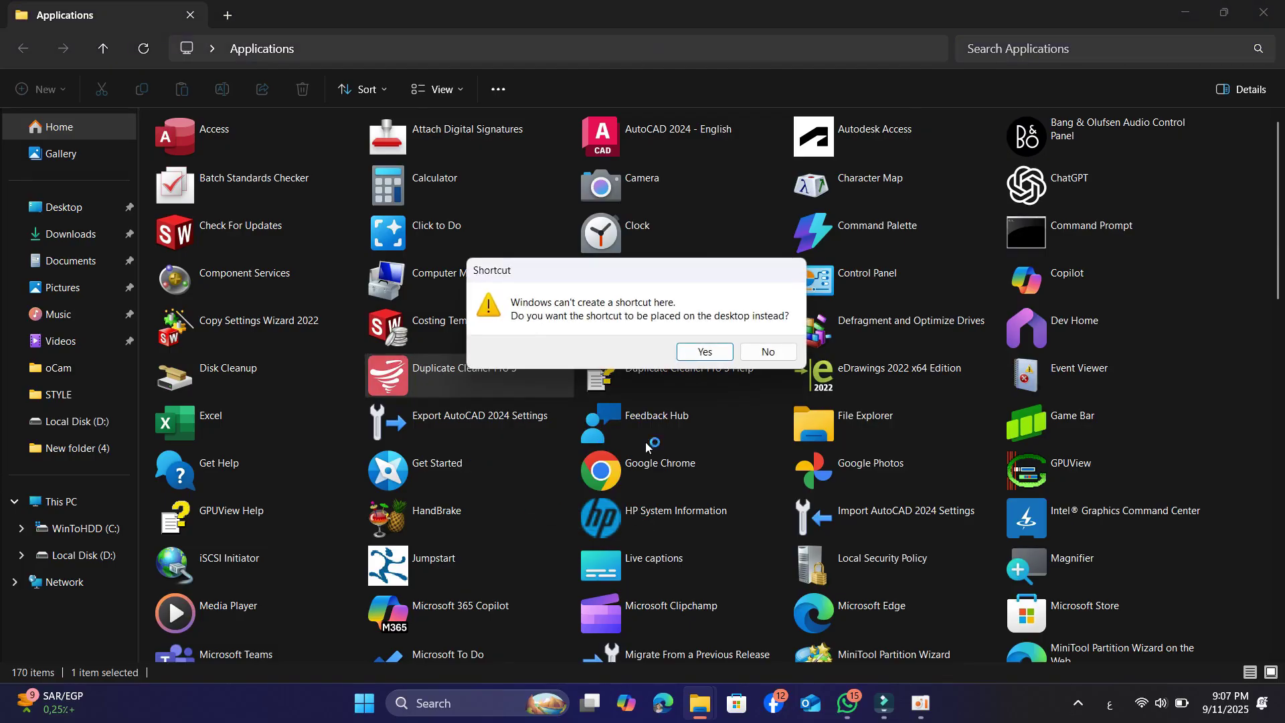
{"action": "left_click", "coordinate": [699, 353]}
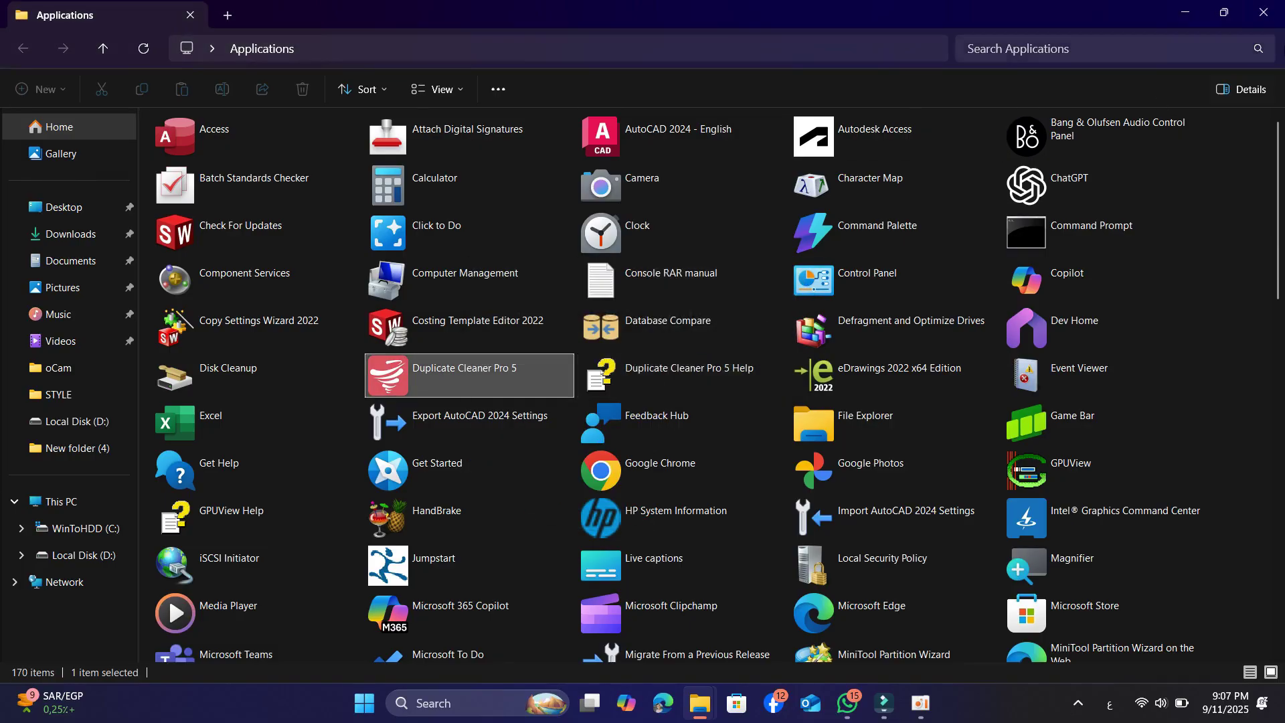
{"action": "left_click", "coordinate": [1263, 13]}
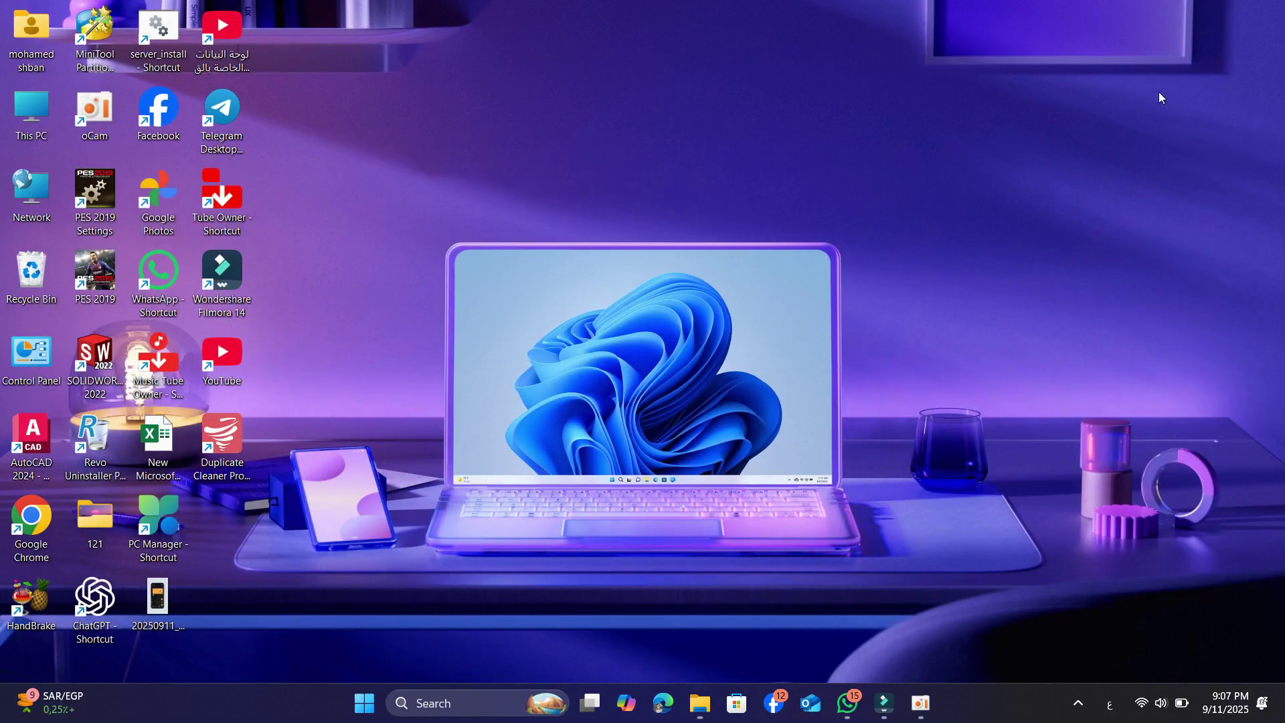
{"action": "left_click", "coordinate": [230, 450]}
Follow the shortcut to the Program Files (x86)\Duplicate Cleaner 5 install folder
{"action": "right_click", "coordinate": [231, 458]}
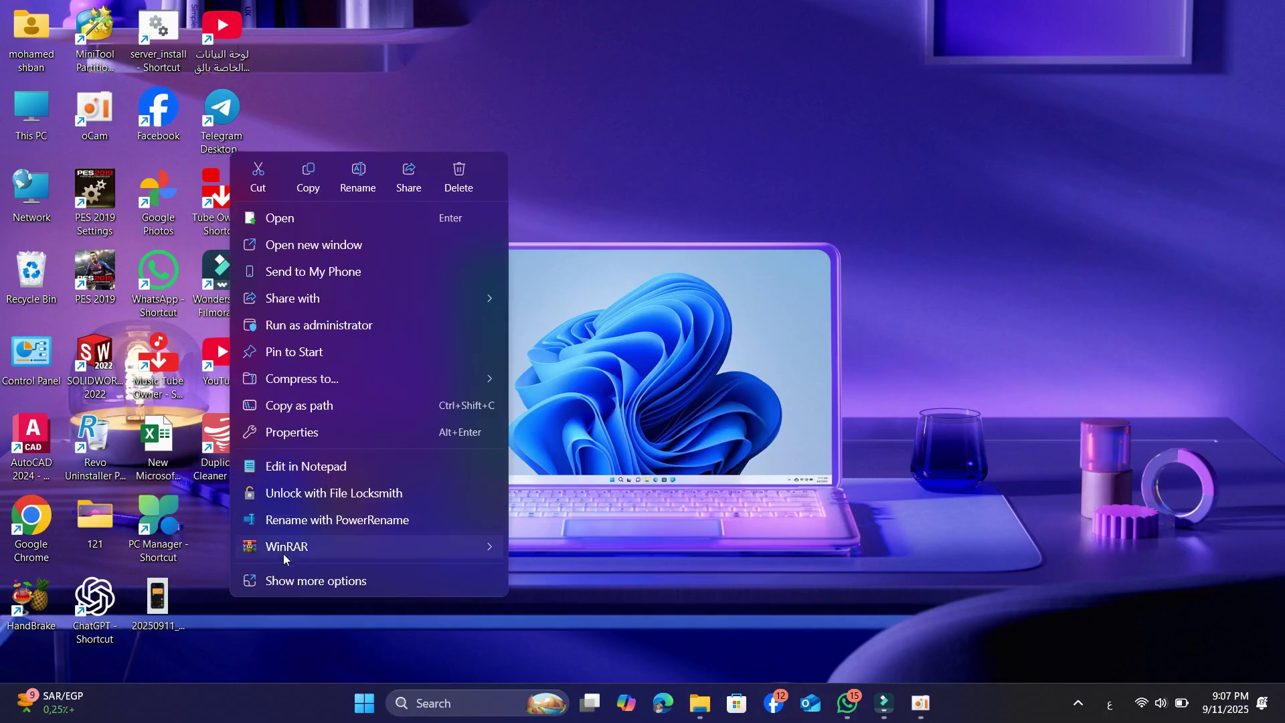
{"action": "left_click", "coordinate": [290, 579]}
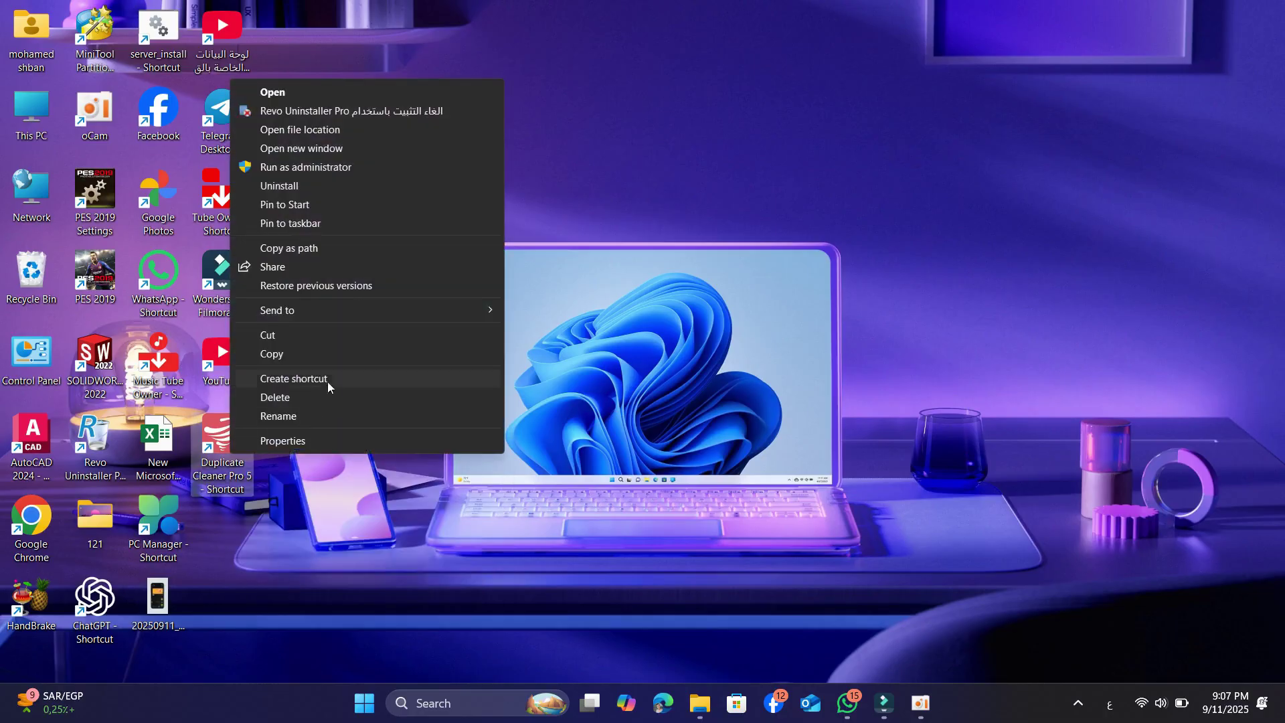
{"action": "left_click", "coordinate": [288, 132]}
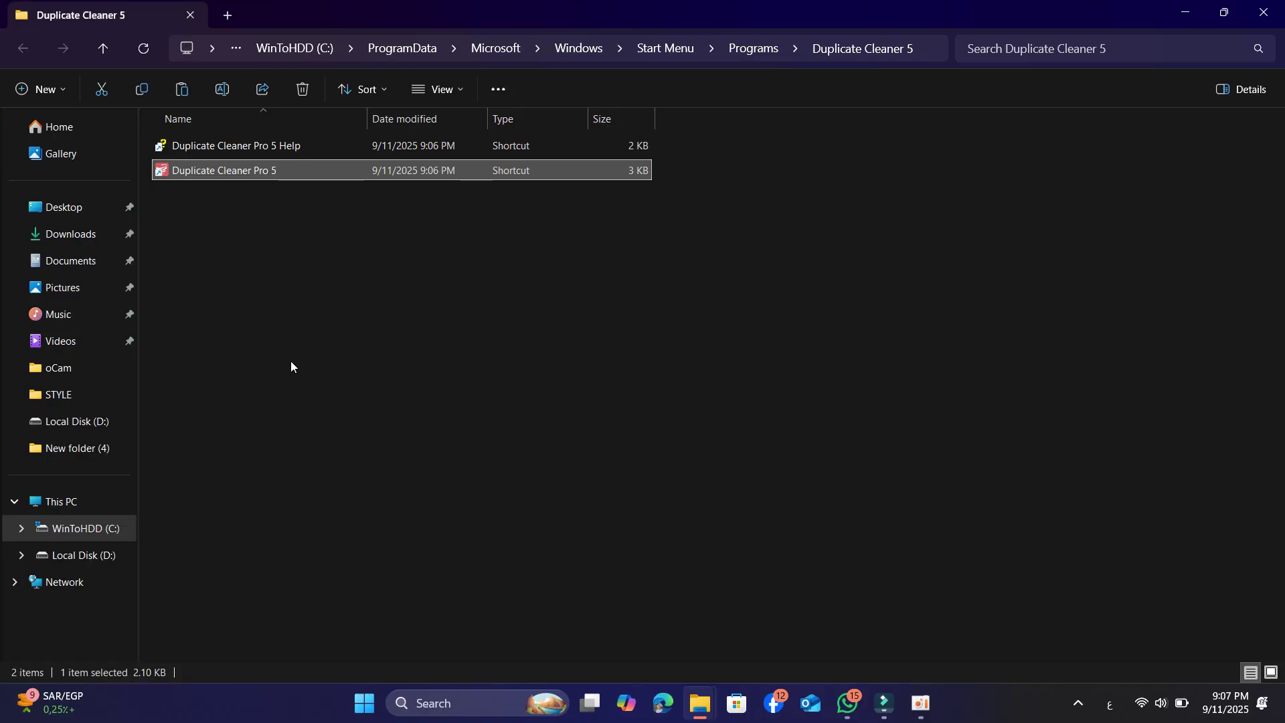
{"action": "right_click", "coordinate": [265, 170]}
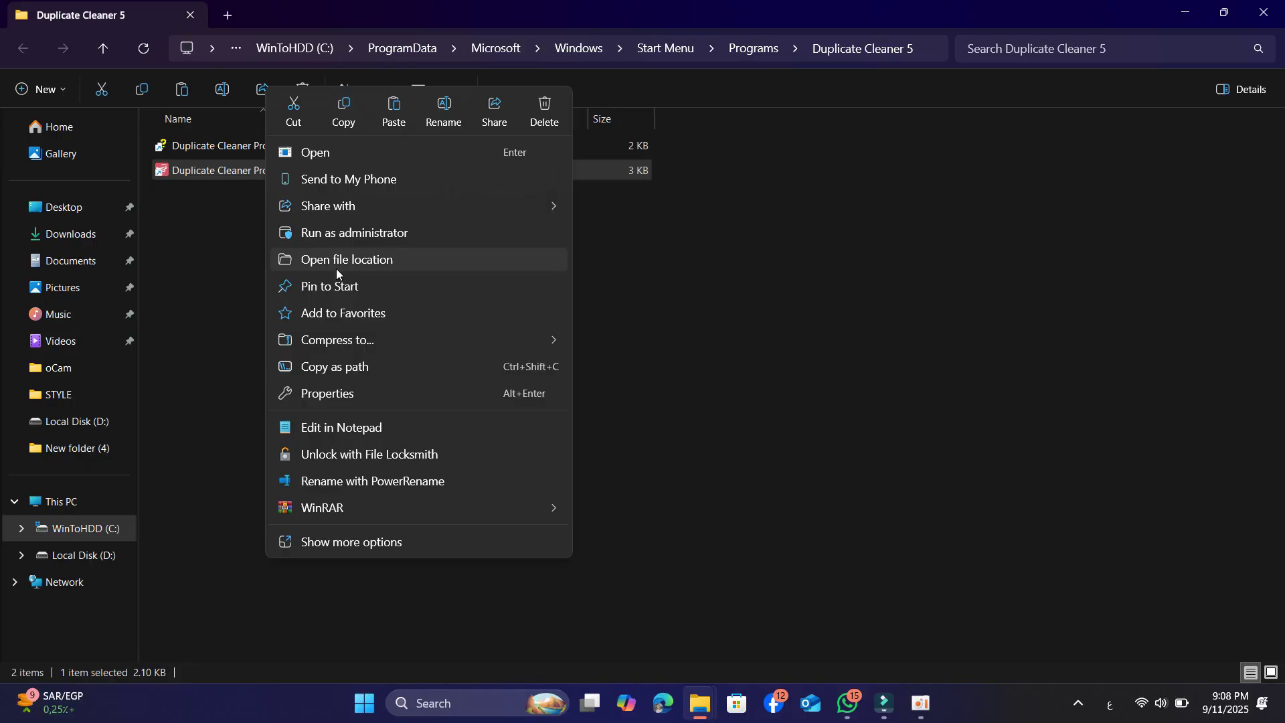
{"action": "left_click", "coordinate": [335, 542]}
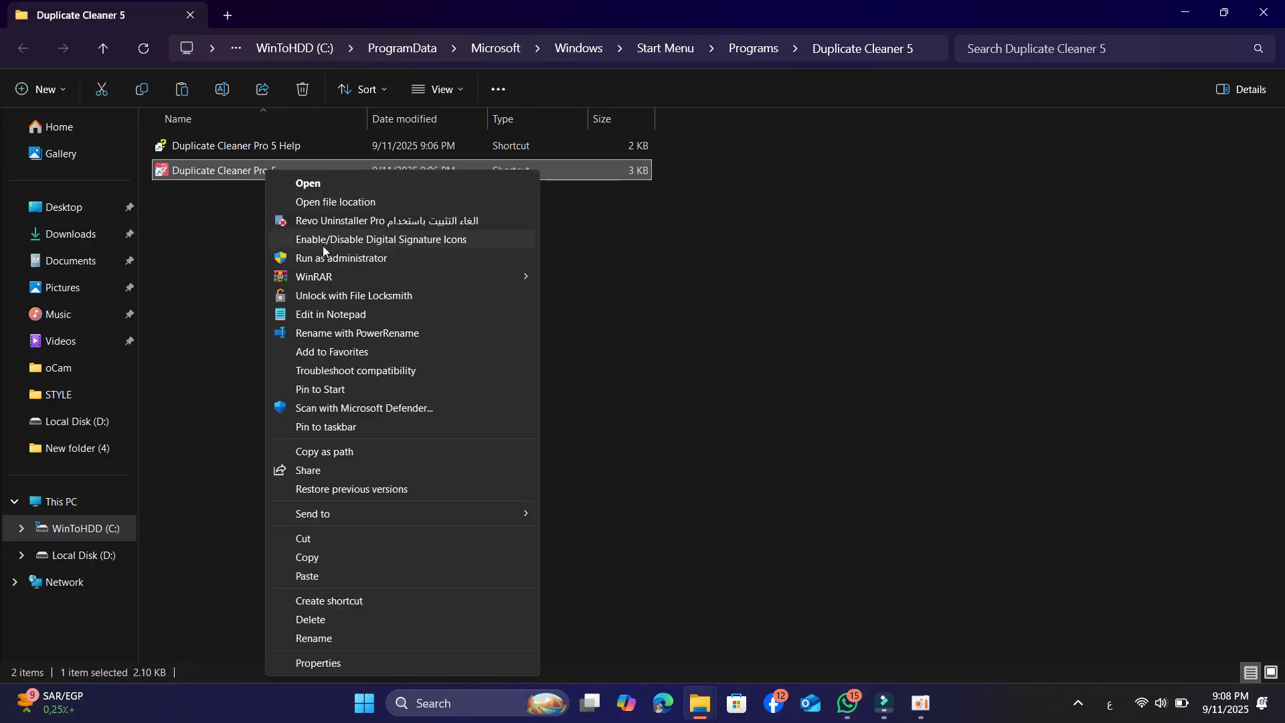
{"action": "left_click", "coordinate": [323, 202]}
{"action": "scroll", "coordinate": [315, 387], "scroll_direction": "down", "scroll_amount": 5}
{"action": "scroll", "coordinate": [318, 392], "scroll_direction": "up", "scroll_amount": 6}
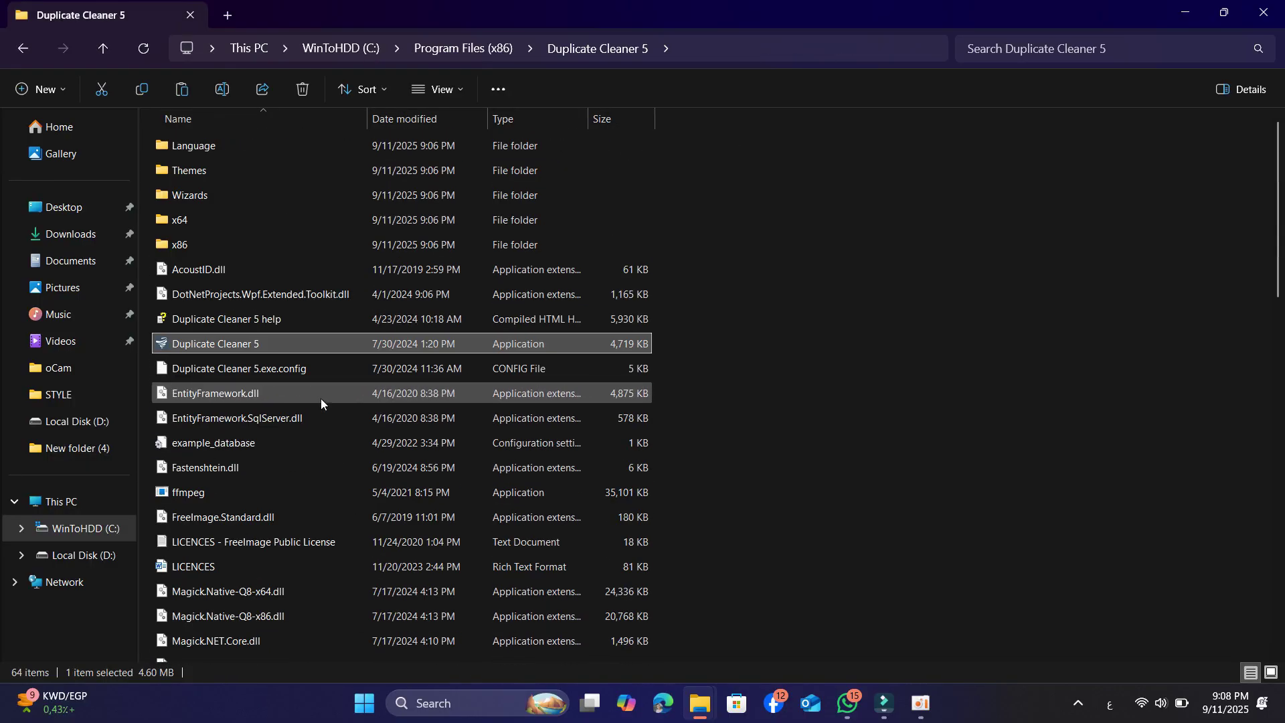
Paste the copied file, replacing the existing Duplicate Cleaner 5.exe
{"action": "right_click", "coordinate": [946, 284]}
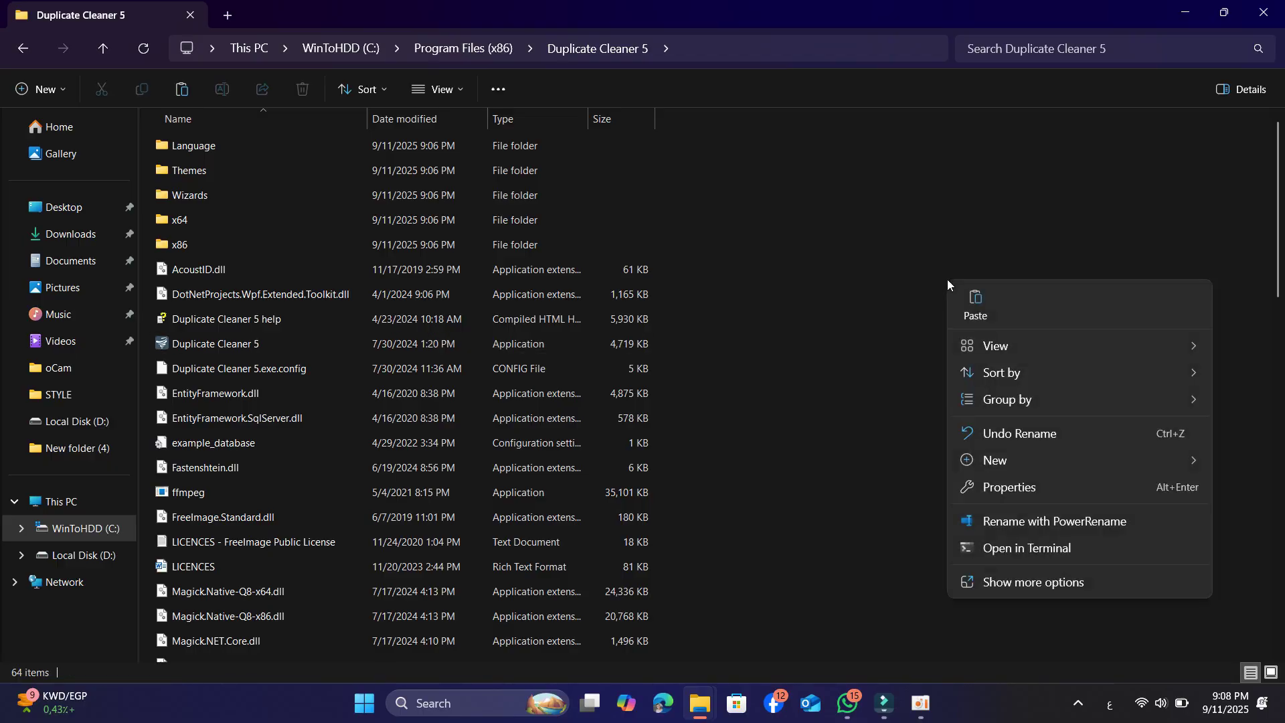
{"action": "left_click", "coordinate": [974, 313]}
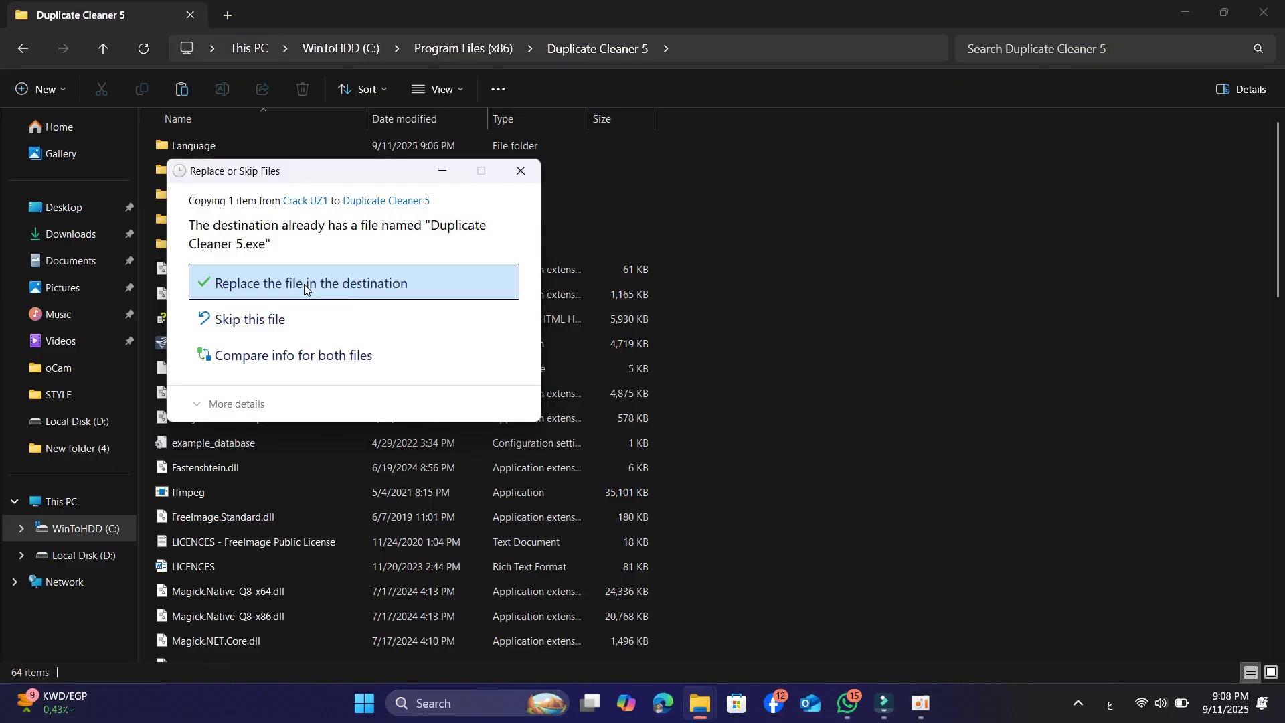
{"action": "left_click", "coordinate": [304, 285]}
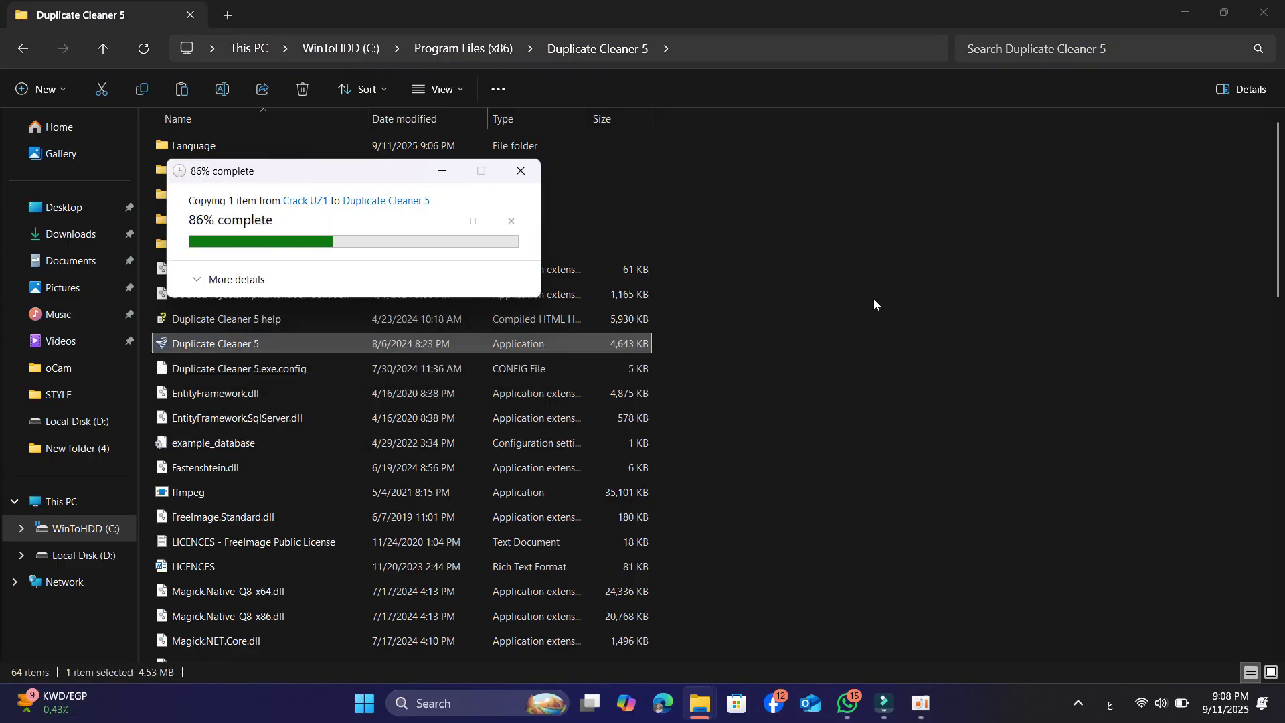
Launch Duplicate Cleaner 5 from the install folder
{"action": "left_click", "coordinate": [981, 299]}
{"action": "left_click", "coordinate": [296, 351]}
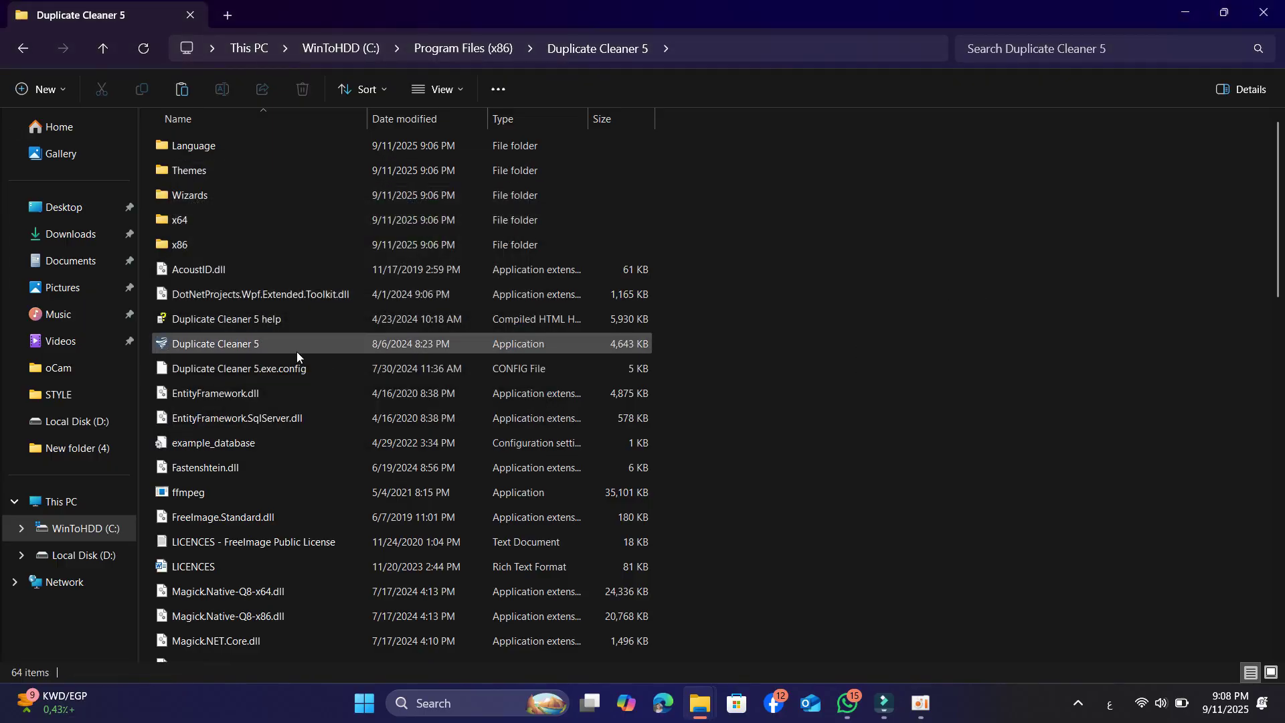
{"action": "double_click", "coordinate": [282, 348]}
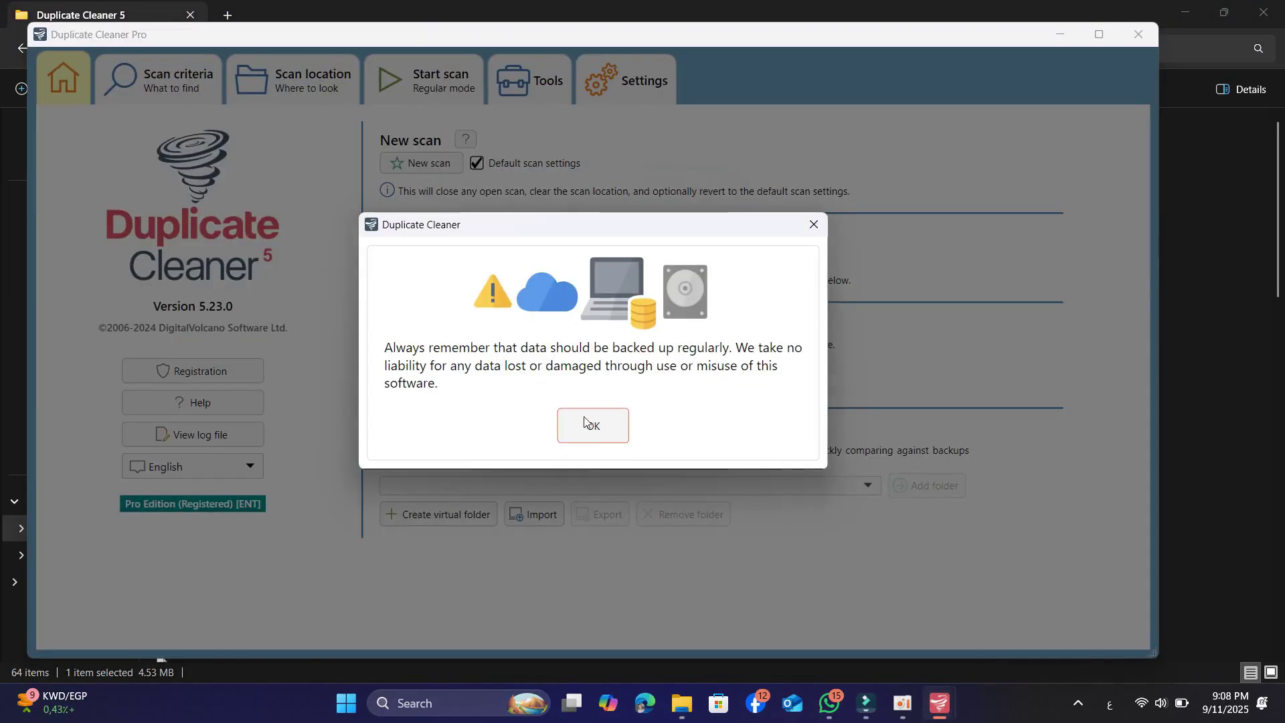
Dismiss the backup warning and open the English language dropdown
{"action": "left_click", "coordinate": [591, 427]}
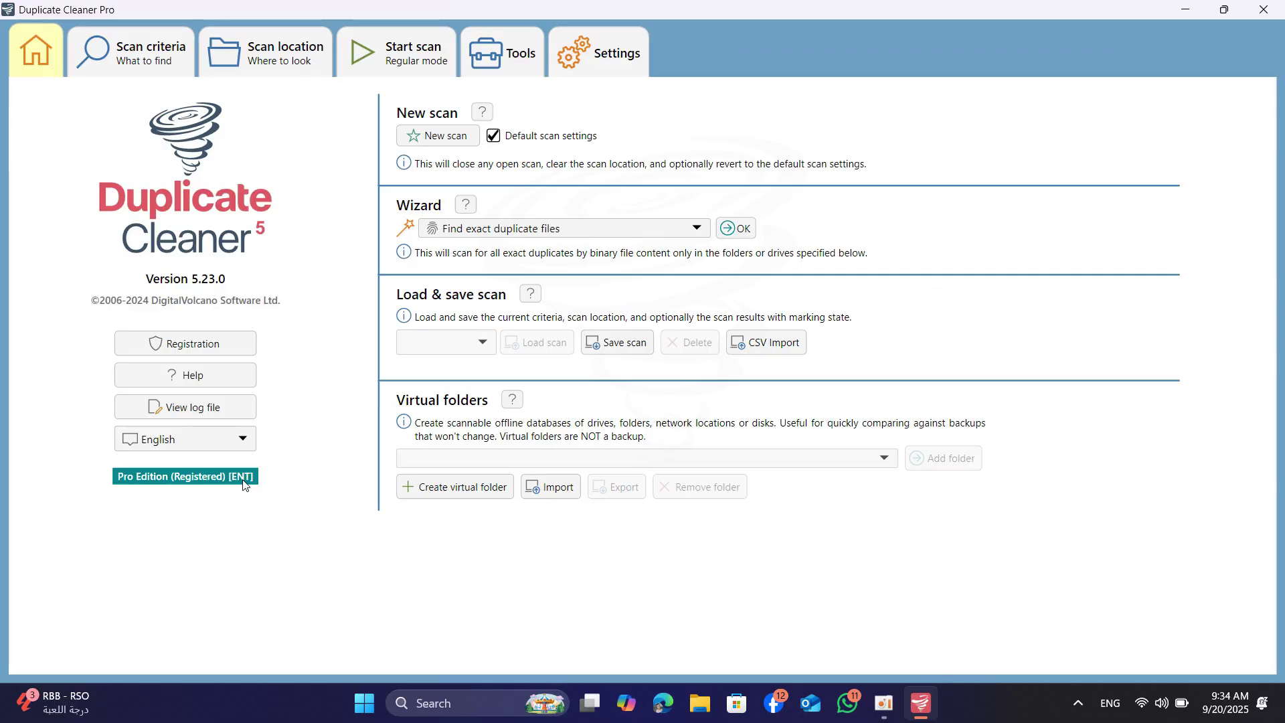
{"action": "left_click", "coordinate": [241, 438]}
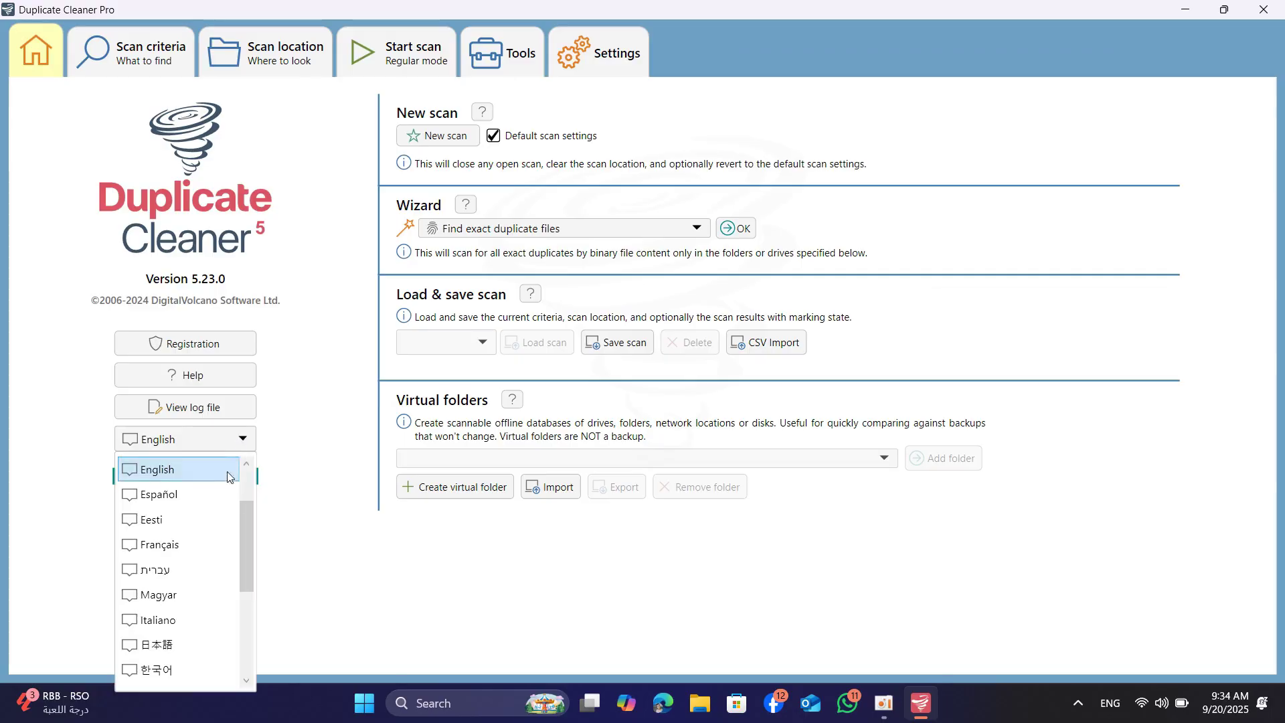
Pick العربية (Arabic) from the language list as the interface language
{"action": "scroll", "coordinate": [188, 536], "scroll_direction": "down", "scroll_amount": 3}
{"action": "scroll", "coordinate": [182, 564], "scroll_direction": "up", "scroll_amount": 4}
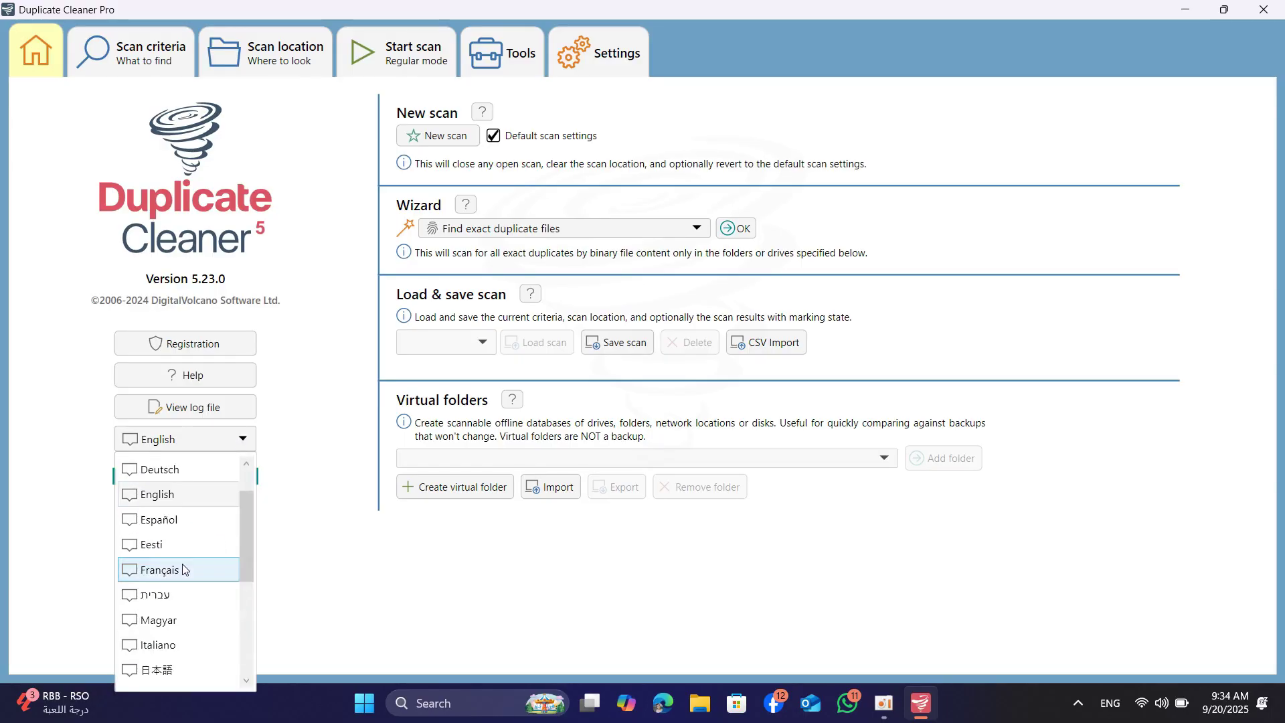
{"action": "scroll", "coordinate": [186, 569], "scroll_direction": "up", "scroll_amount": 2}
{"action": "left_click", "coordinate": [176, 468]}
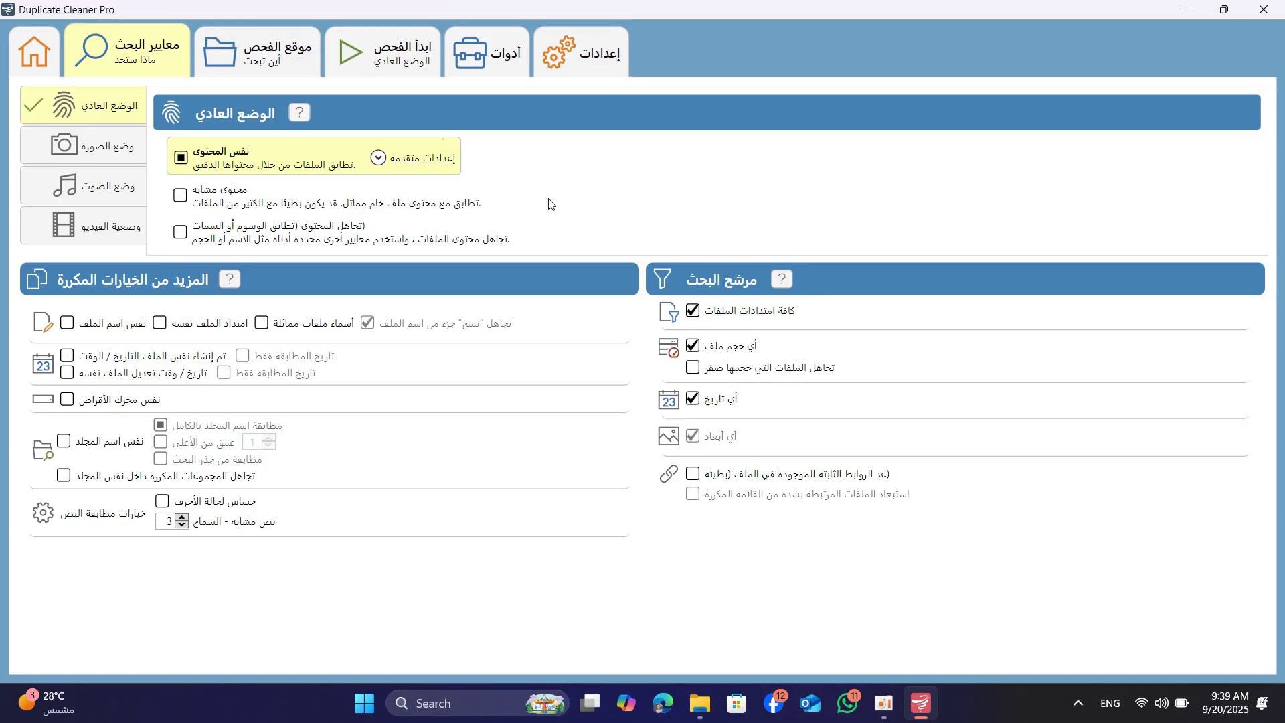
Expand advanced settings under Same content and keep MD5 as the comparison type
{"action": "left_click", "coordinate": [378, 160]}
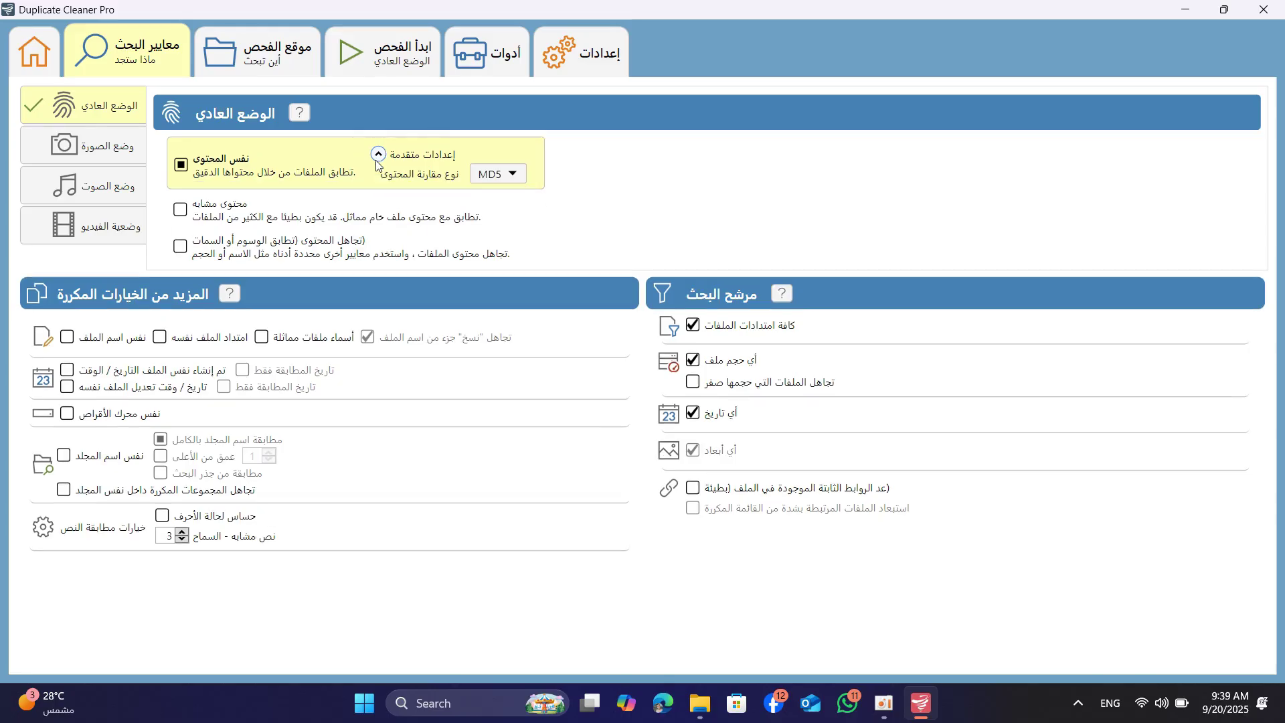
{"action": "left_click", "coordinate": [511, 175]}
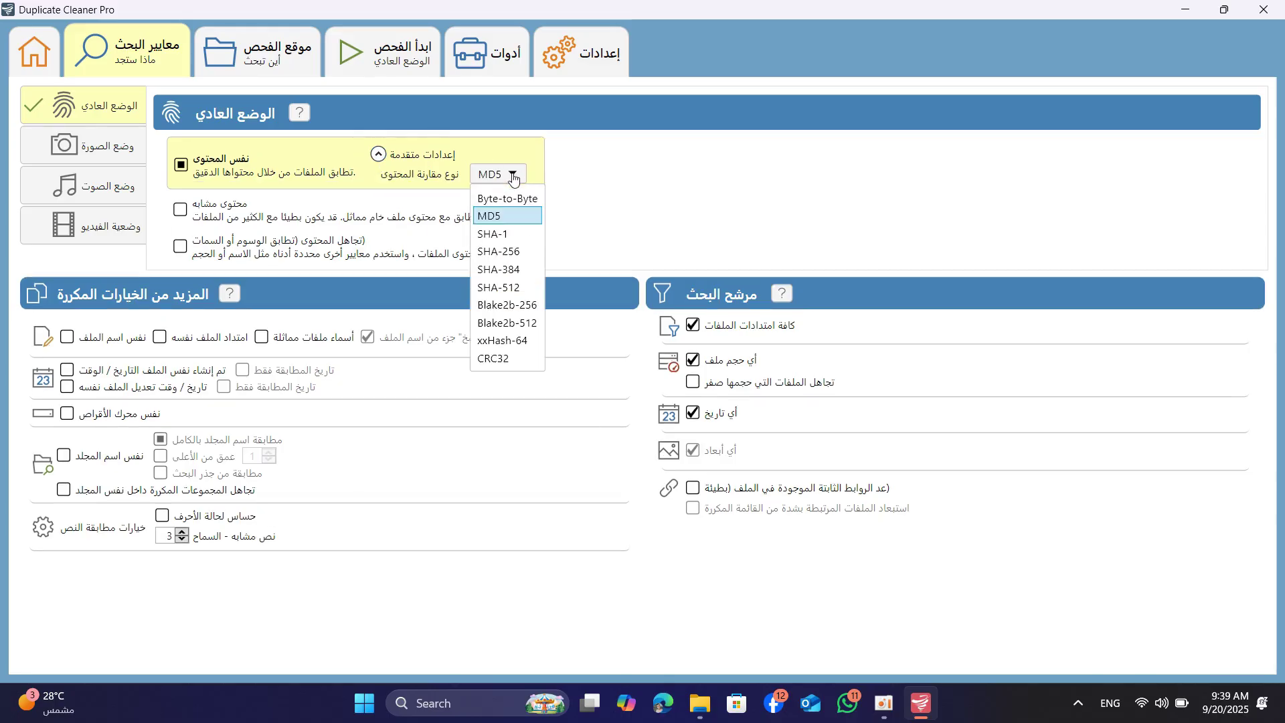
{"action": "left_click", "coordinate": [509, 216]}
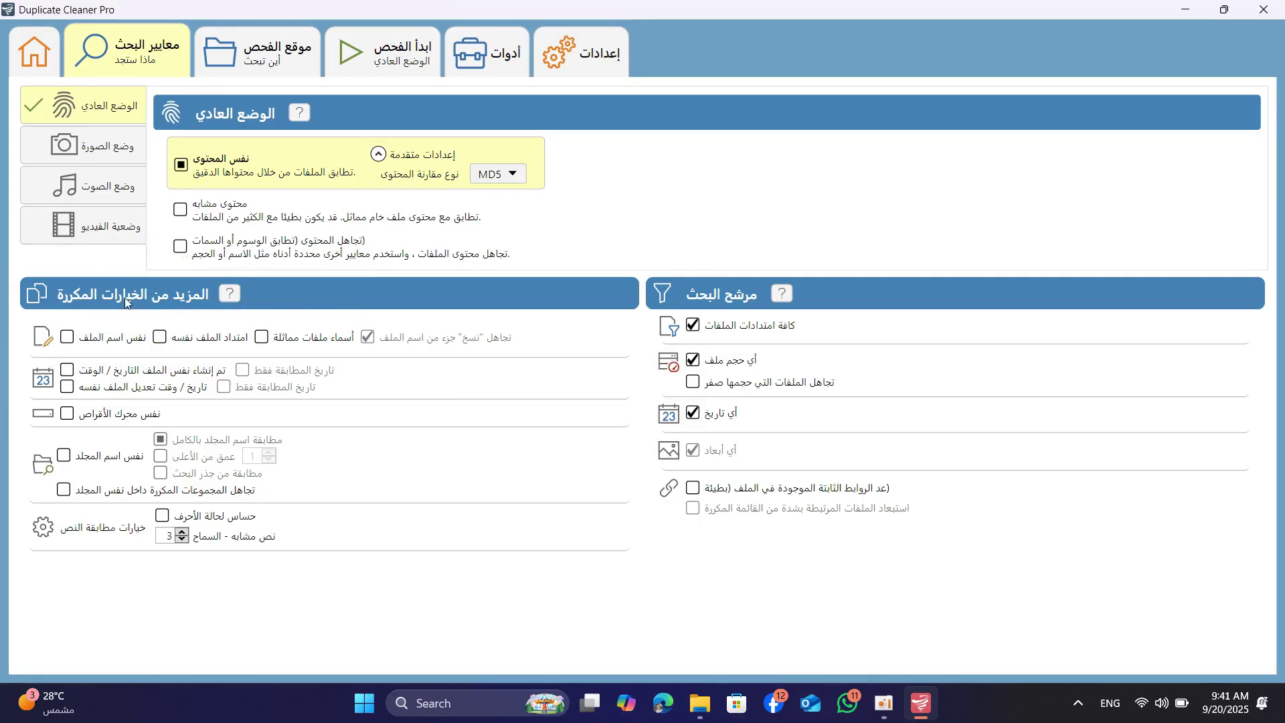
{"action": "left_click", "coordinate": [70, 338]}
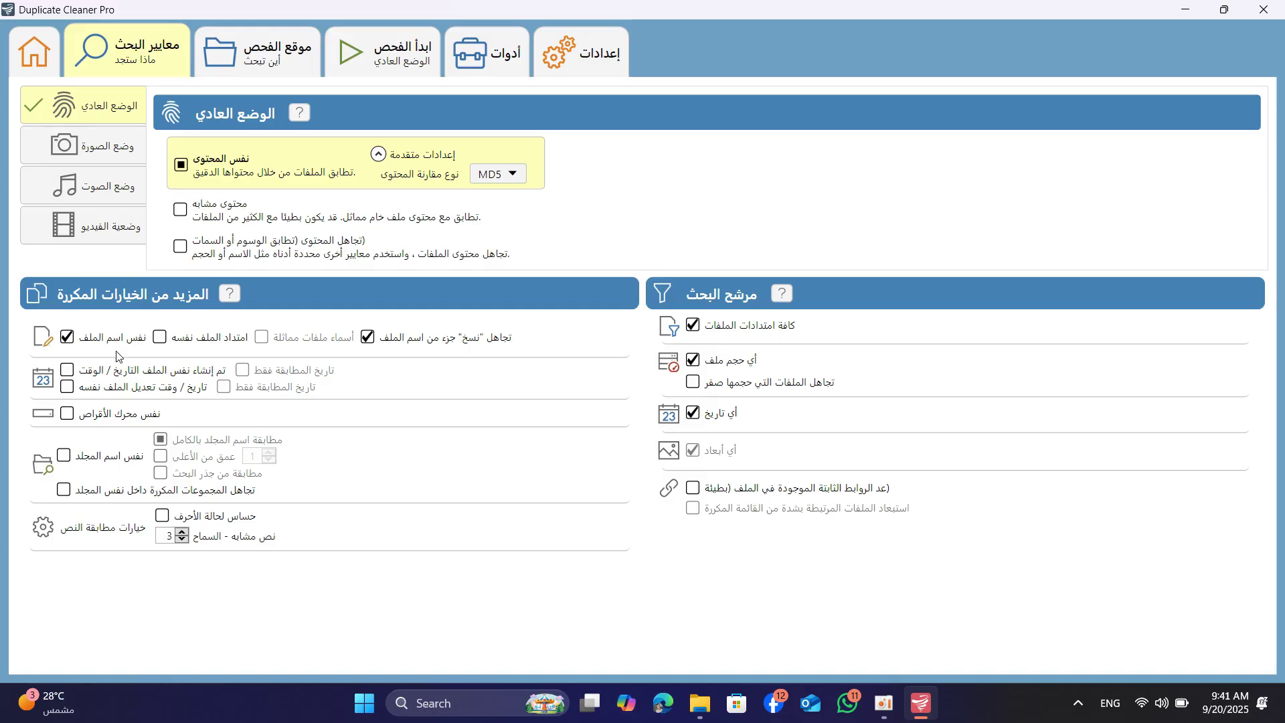
{"action": "left_click", "coordinate": [366, 338]}
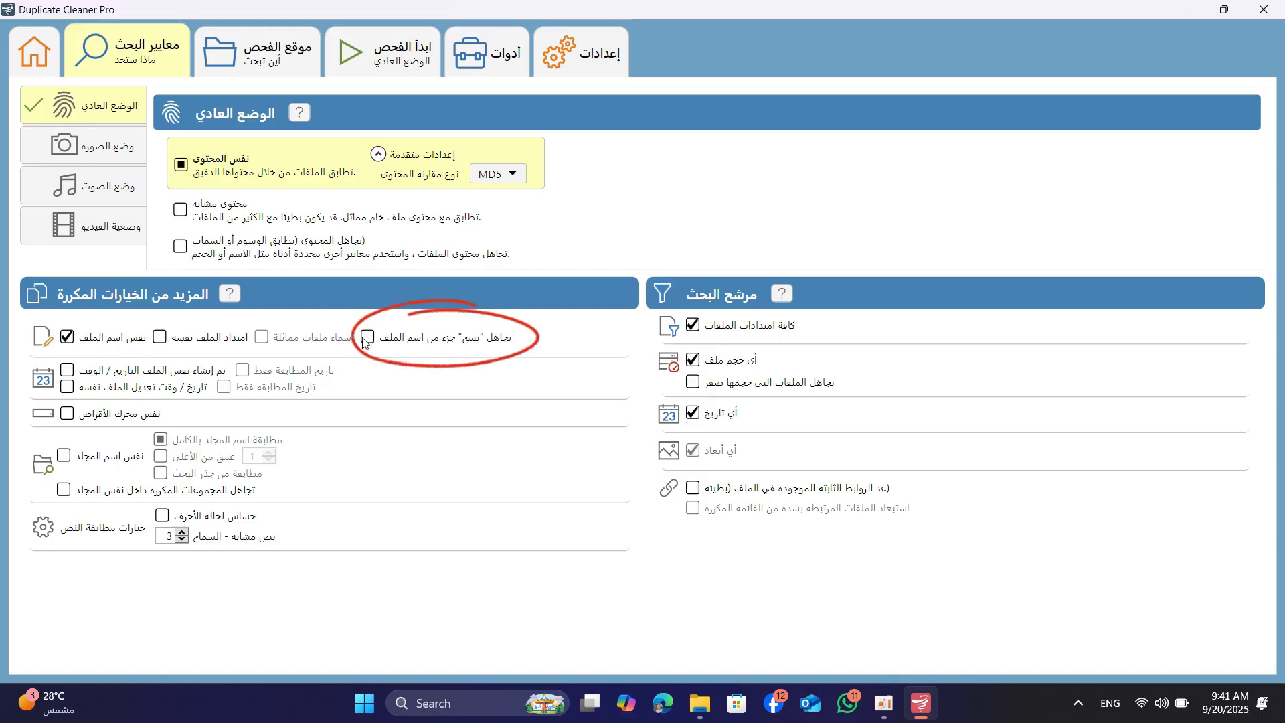
{"action": "left_click", "coordinate": [362, 343]}
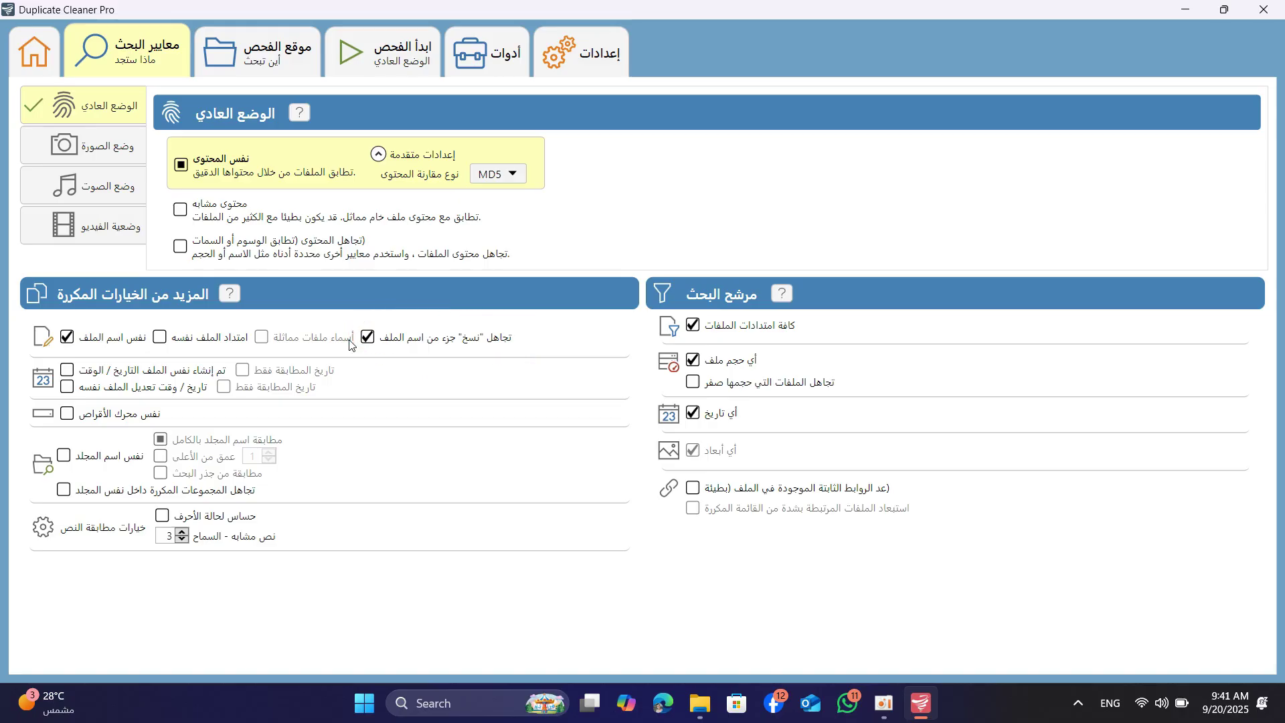
{"action": "left_click", "coordinate": [66, 337]}
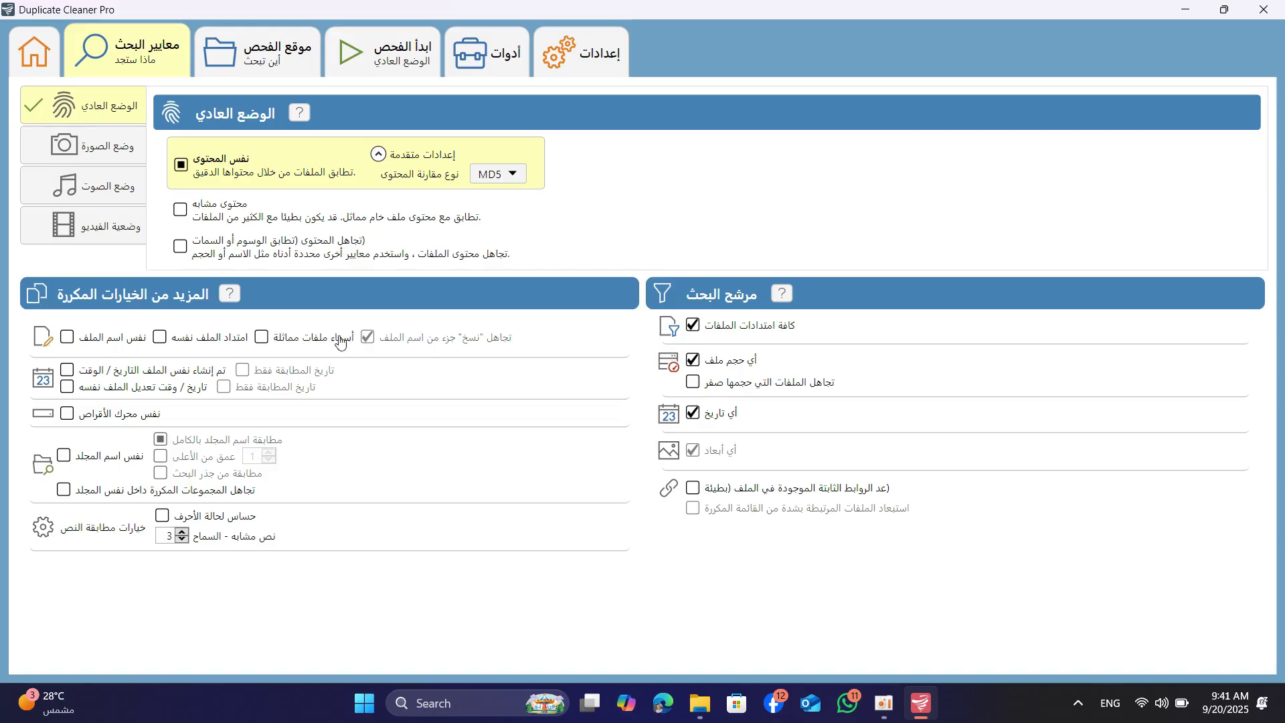
{"action": "left_click", "coordinate": [67, 337]}
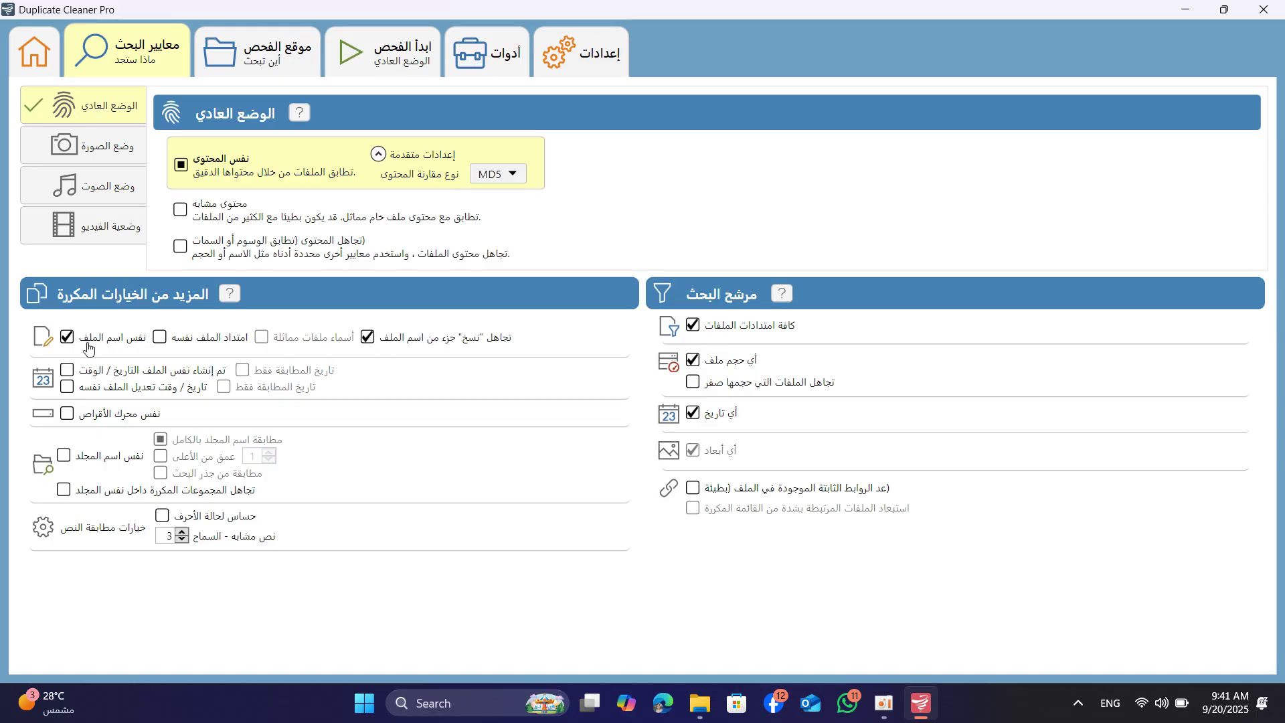
{"action": "left_click", "coordinate": [80, 340]}
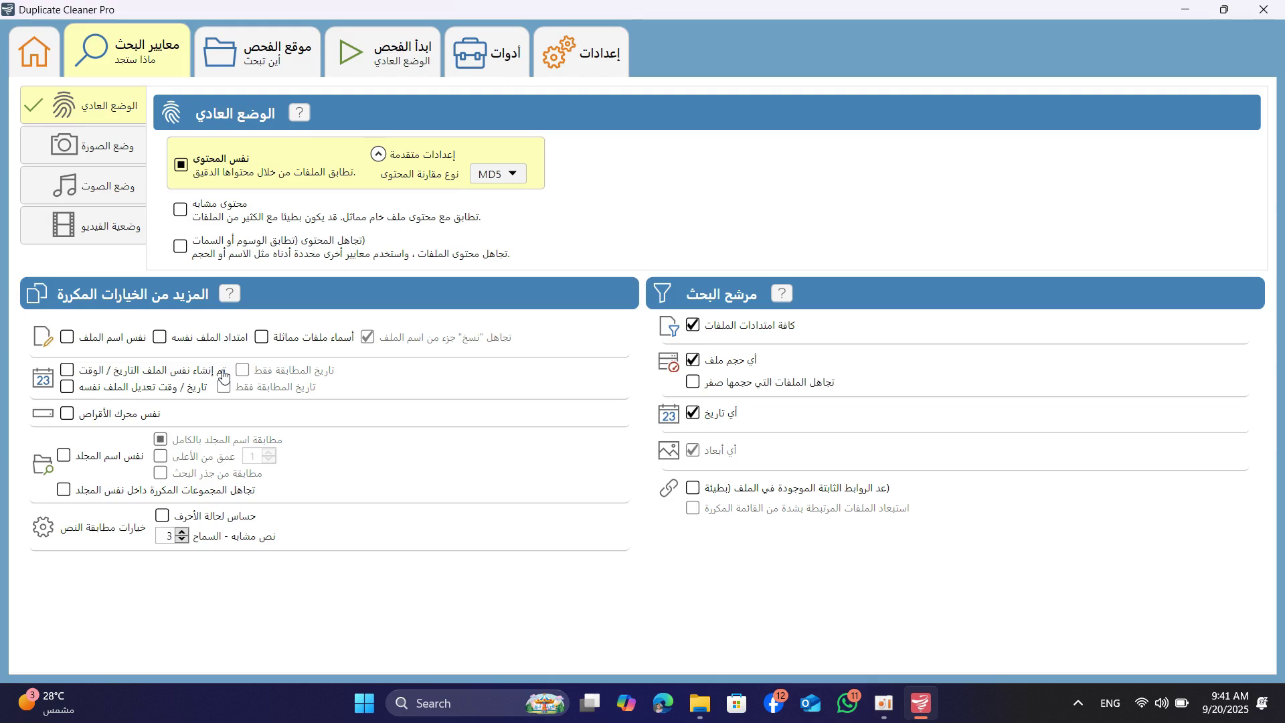
Cycle through Image, Audio and Video modes back to Normal, then open Scan location
{"action": "left_click", "coordinate": [107, 147]}
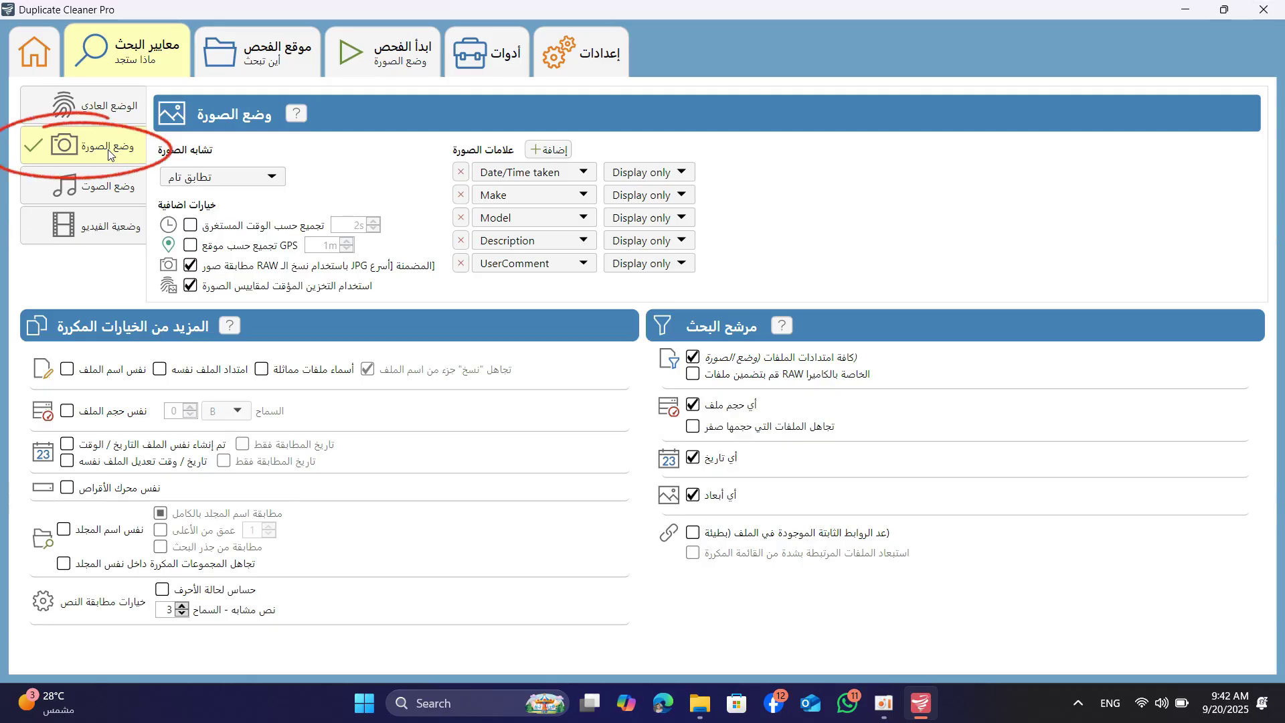
{"action": "left_click", "coordinate": [107, 186]}
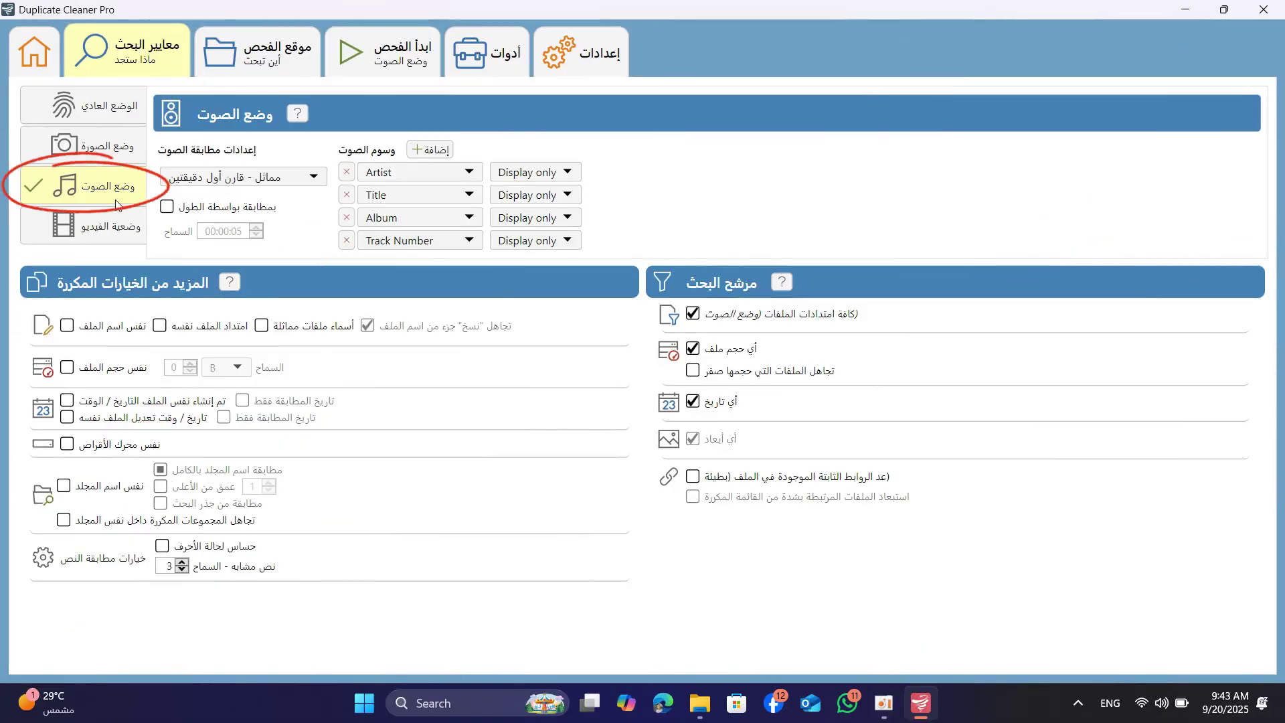
{"action": "left_click", "coordinate": [77, 229]}
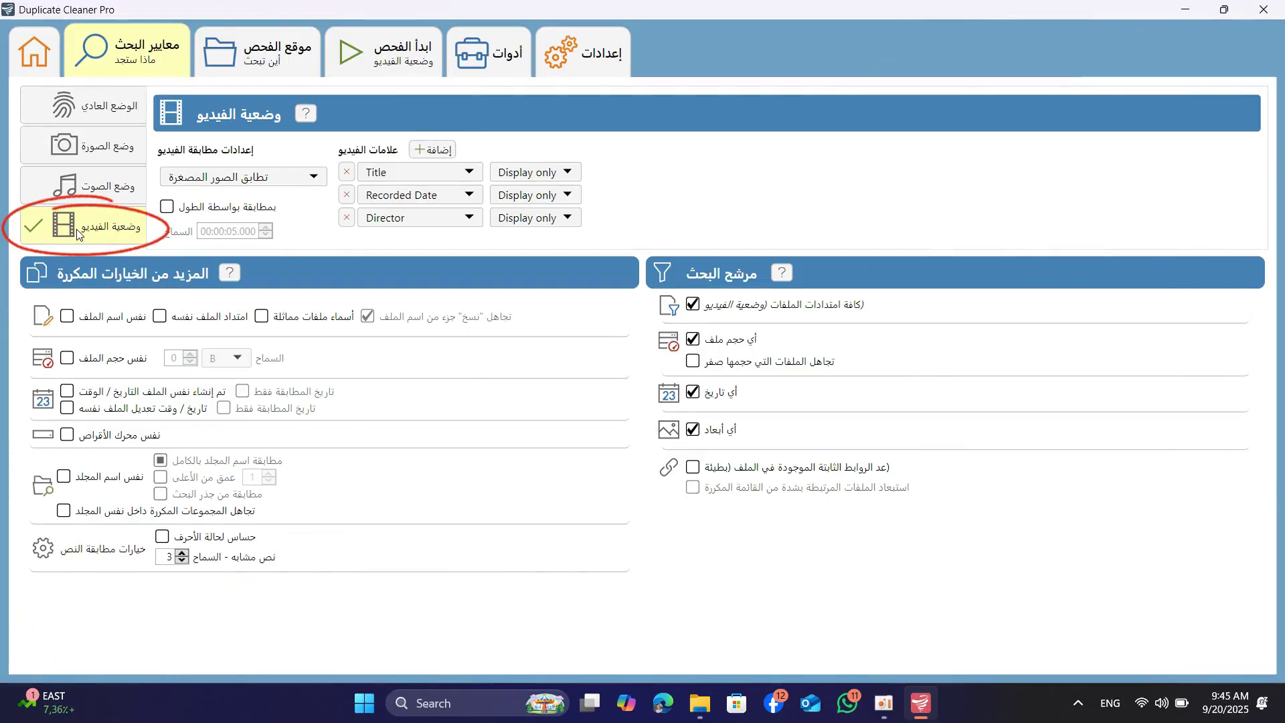
{"action": "left_click", "coordinate": [111, 113]}
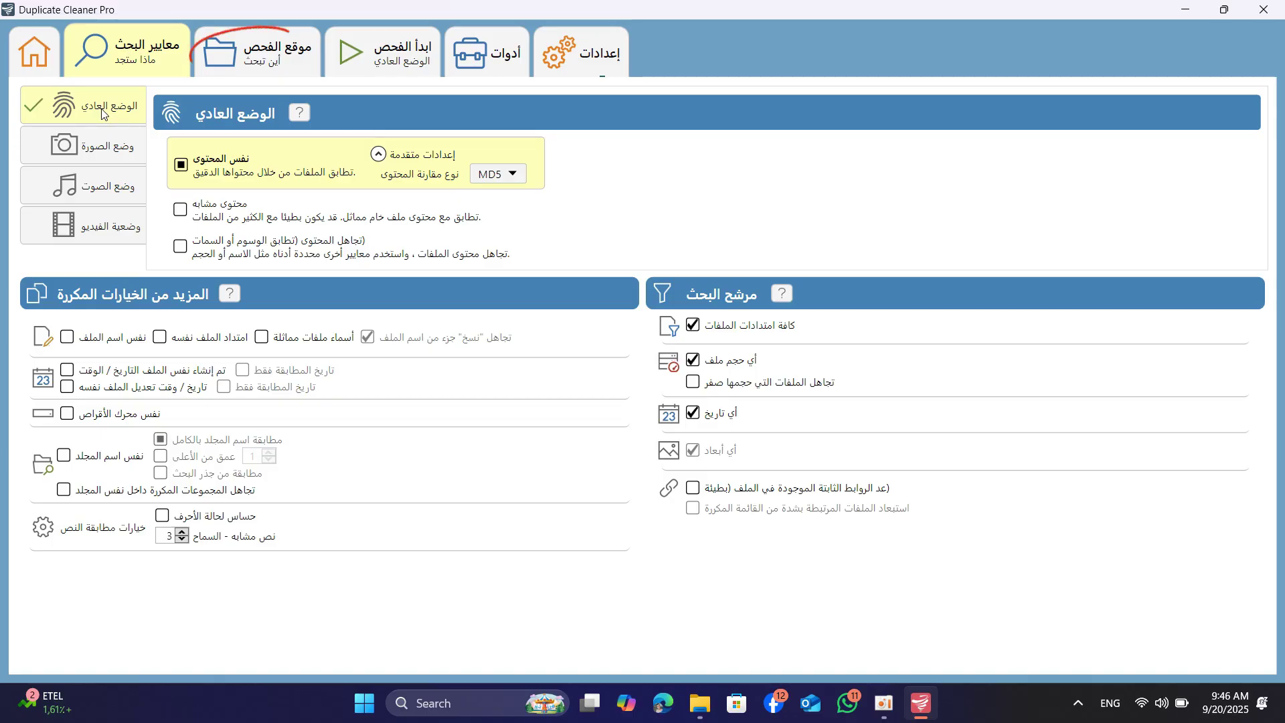
{"action": "left_click", "coordinate": [263, 60]}
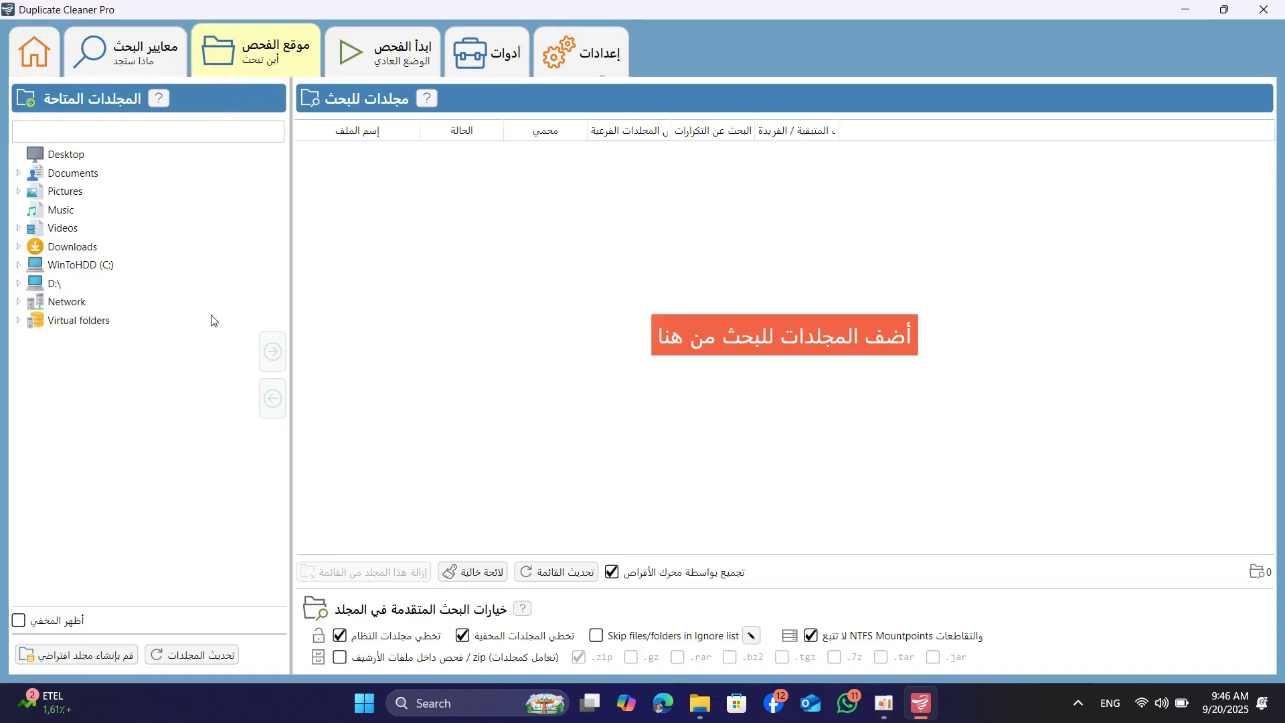
{"action": "left_click", "coordinate": [699, 706]}
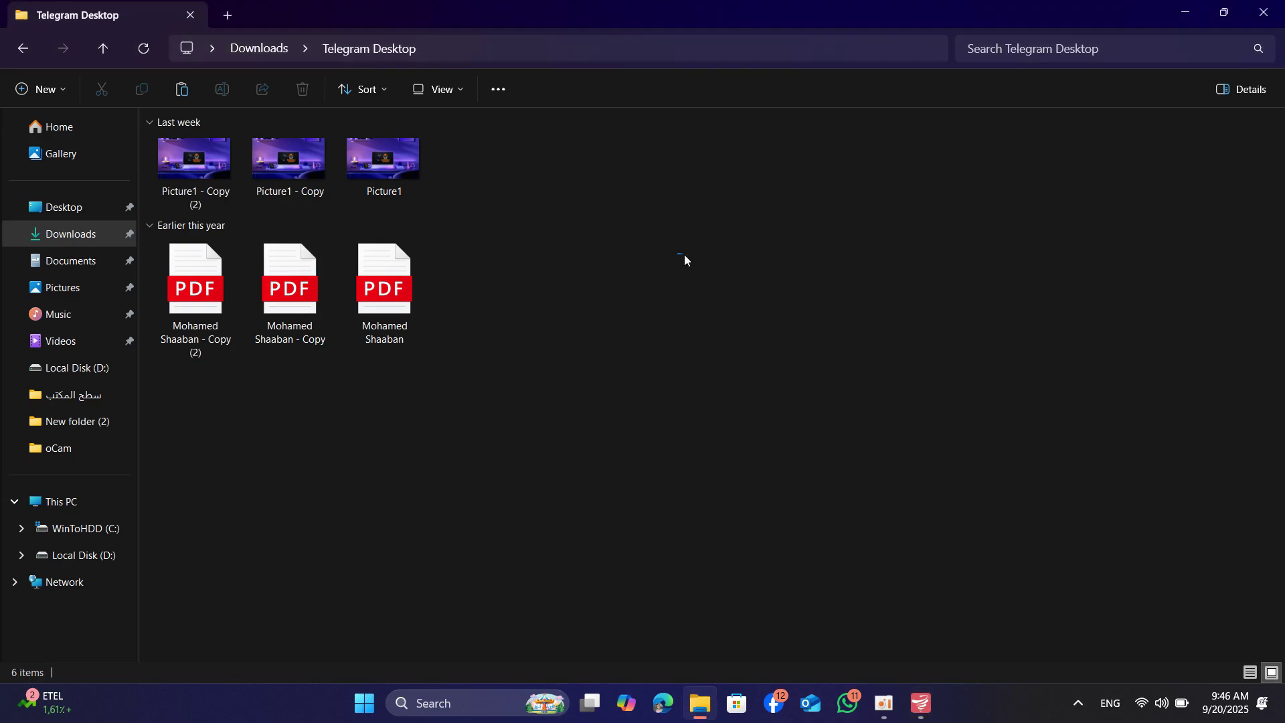
Select then deselect the three PDFs in Telegram Desktop, and minimize that window
{"action": "left_click_drag", "start_coordinate": [682, 255], "coordinate": [209, 209]}
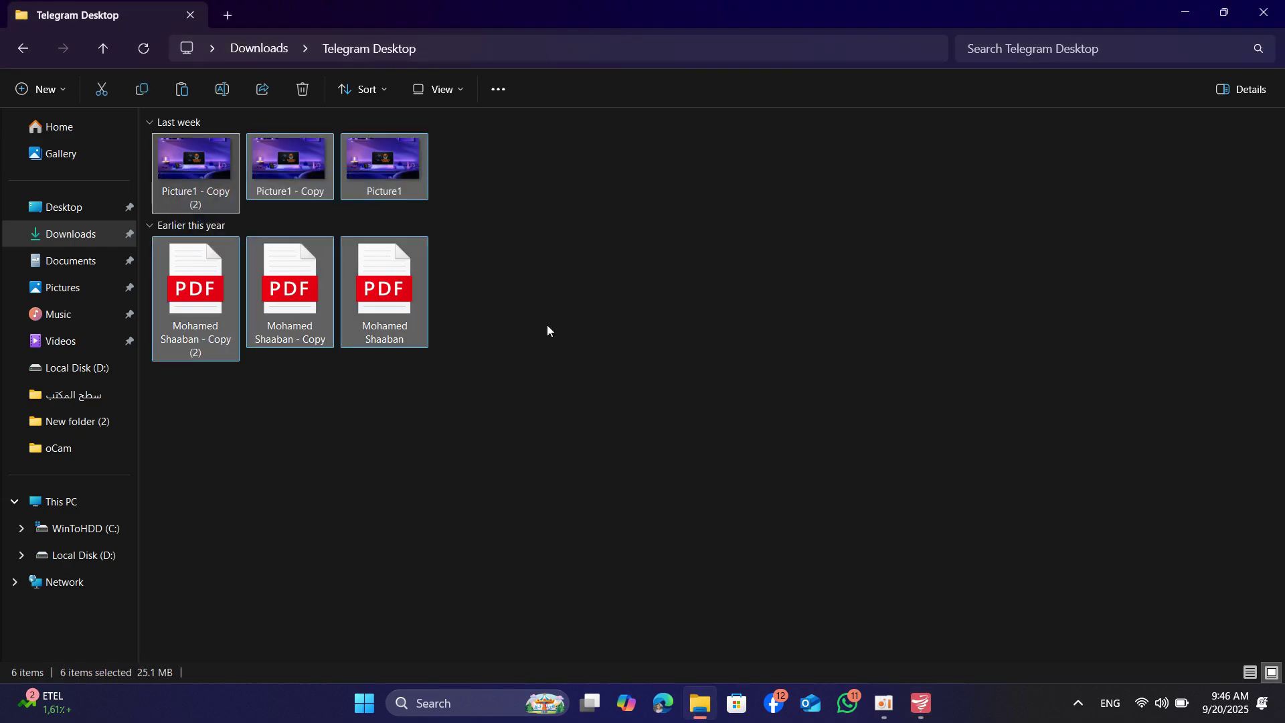
{"action": "left_click", "coordinate": [548, 323]}
{"action": "left_click_drag", "start_coordinate": [521, 310], "coordinate": [202, 335]}
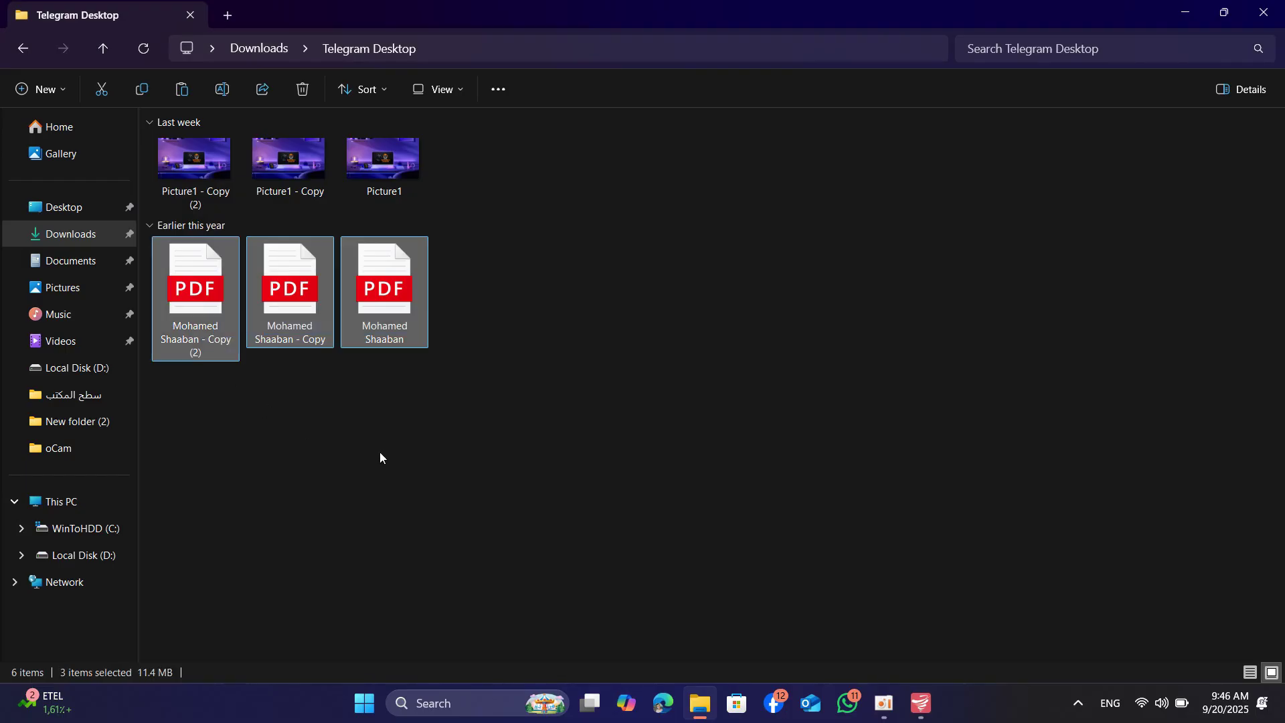
{"action": "left_click", "coordinate": [379, 452]}
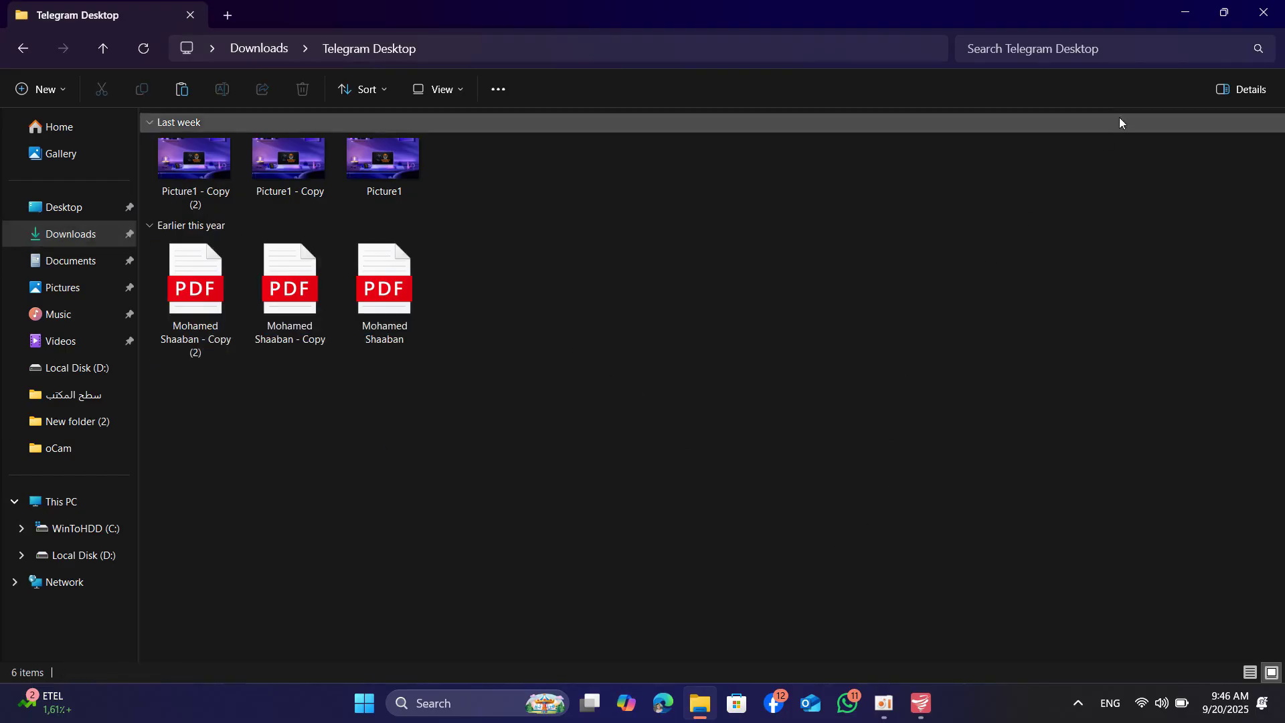
{"action": "left_click", "coordinate": [1181, 20]}
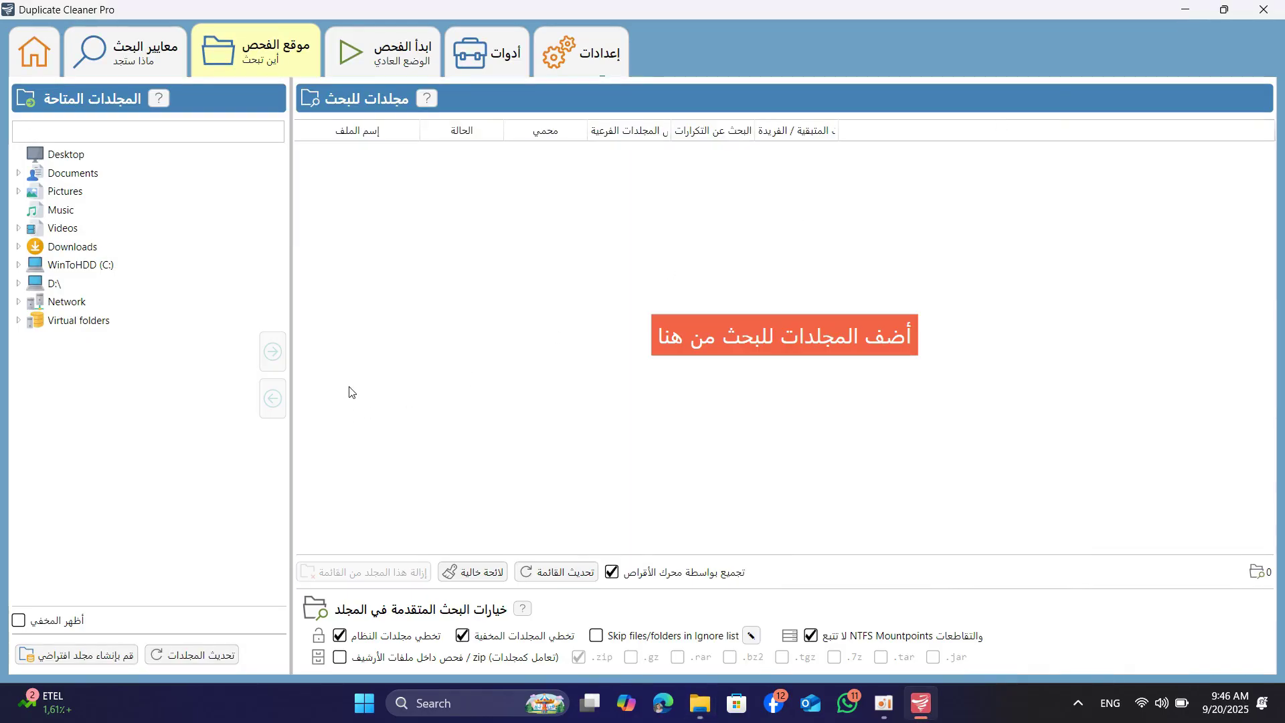
Add the Downloads folder to the folders to search
{"action": "left_click", "coordinate": [75, 248]}
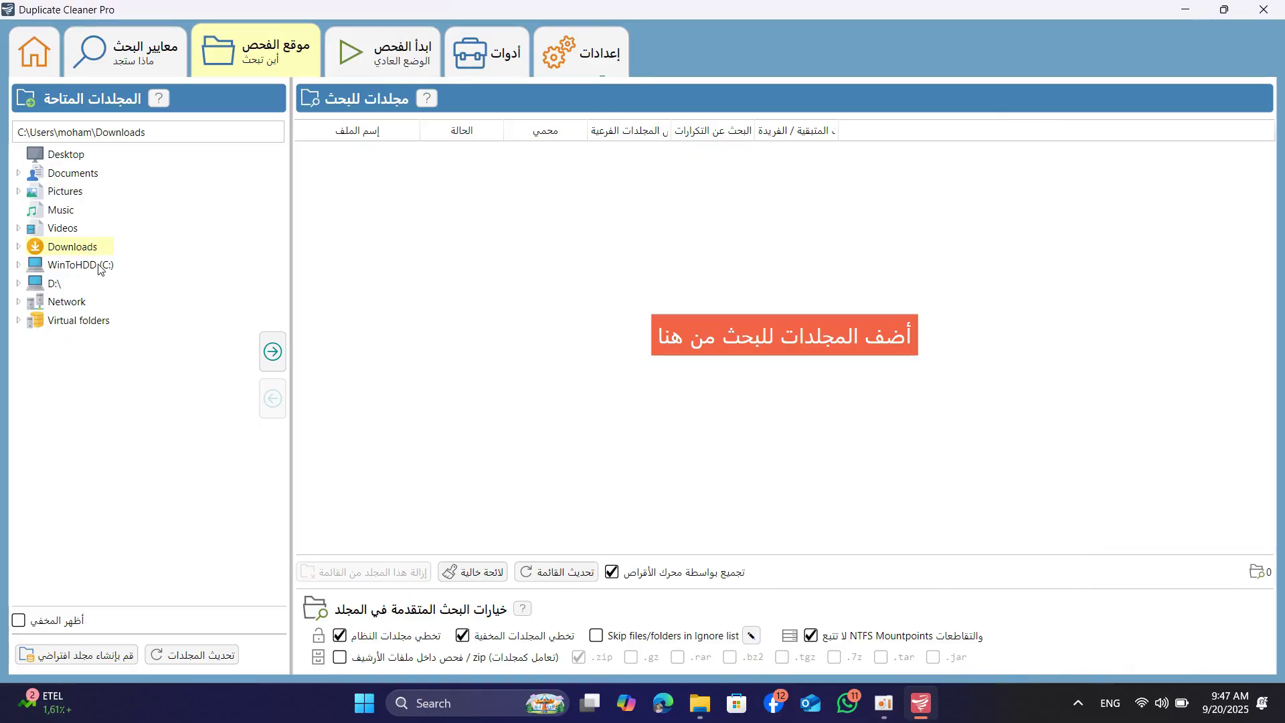
{"action": "left_click", "coordinate": [100, 268]}
{"action": "left_click", "coordinate": [53, 285]}
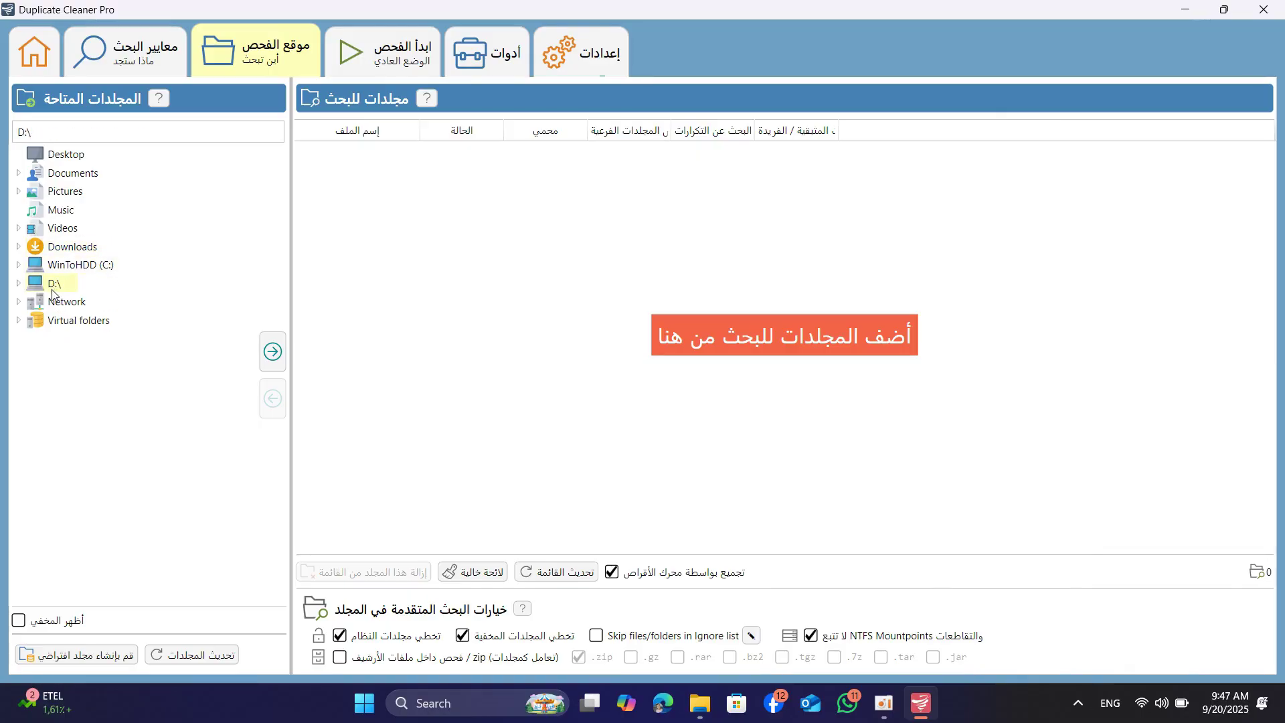
{"action": "left_click", "coordinate": [19, 265]}
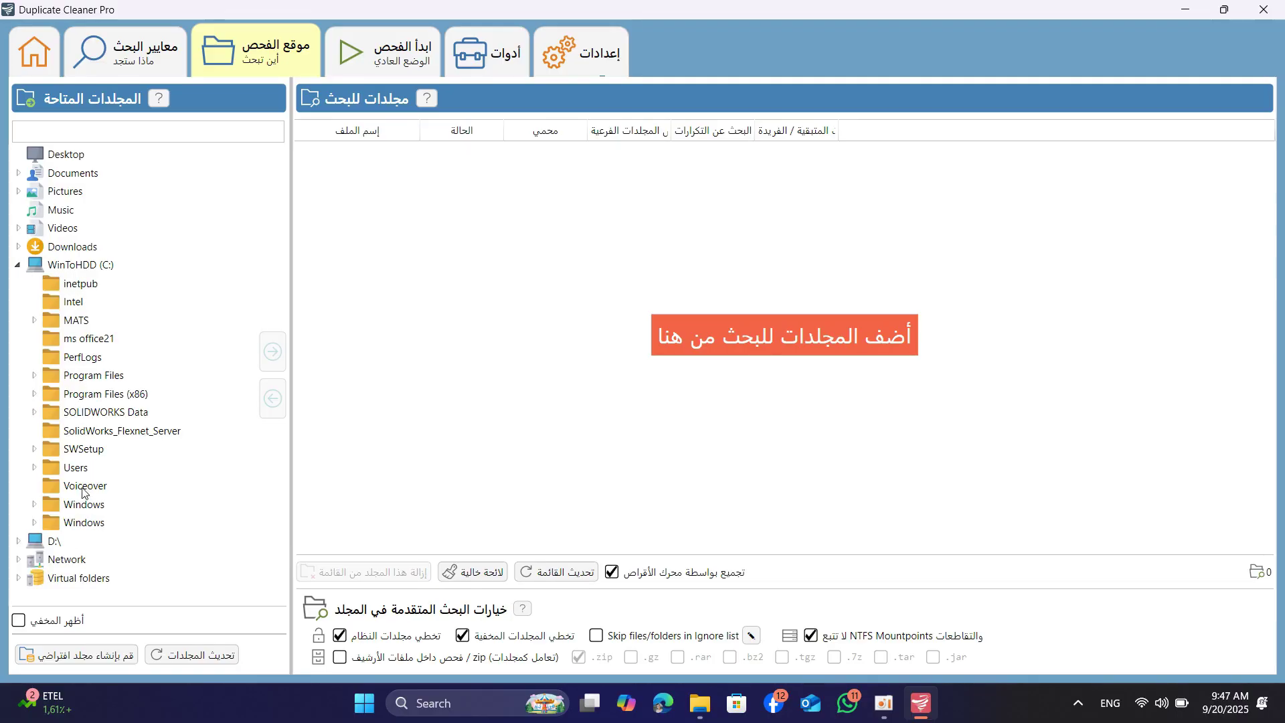
{"action": "left_click", "coordinate": [74, 342]}
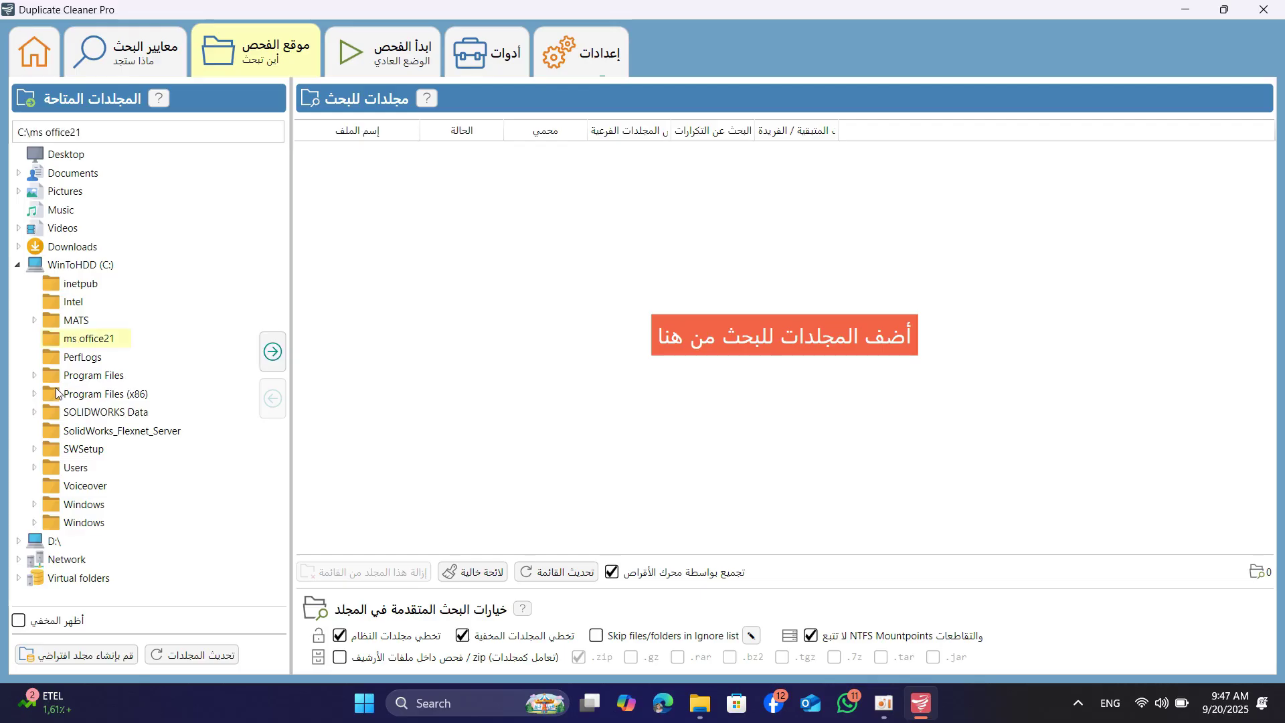
{"action": "left_click", "coordinate": [18, 266]}
{"action": "left_click", "coordinate": [93, 248]}
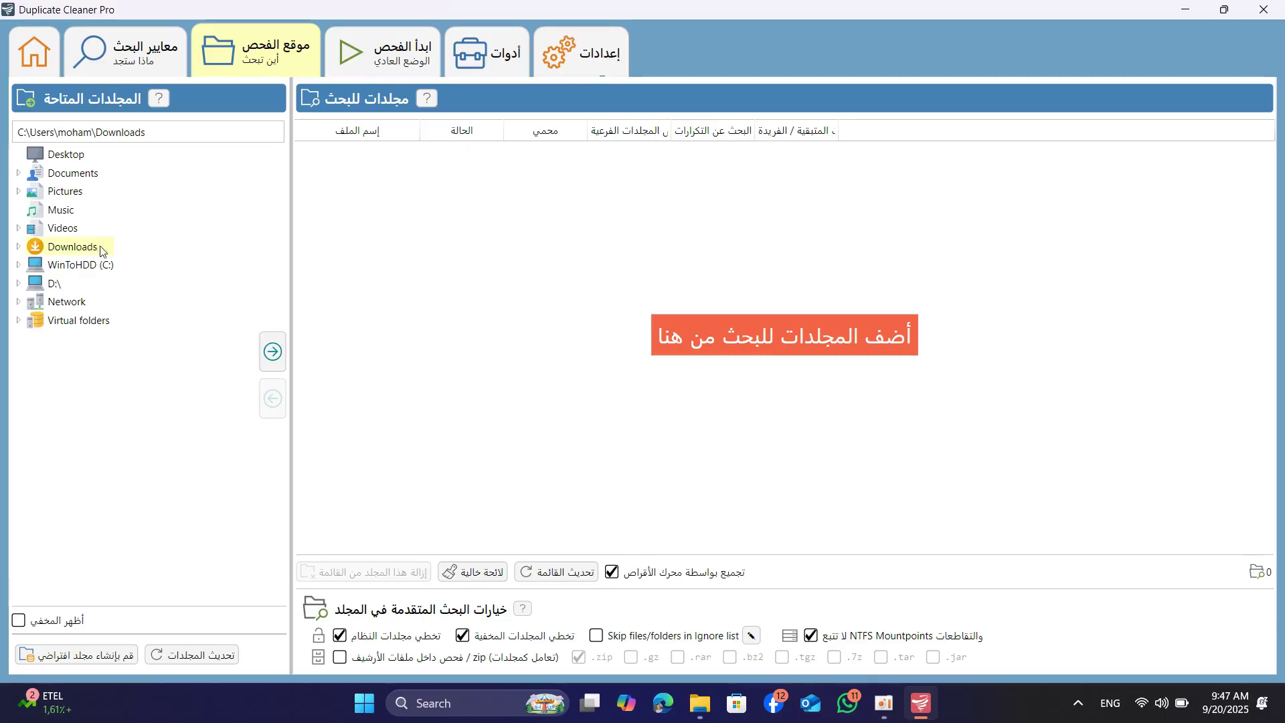
{"action": "left_click", "coordinate": [273, 352]}
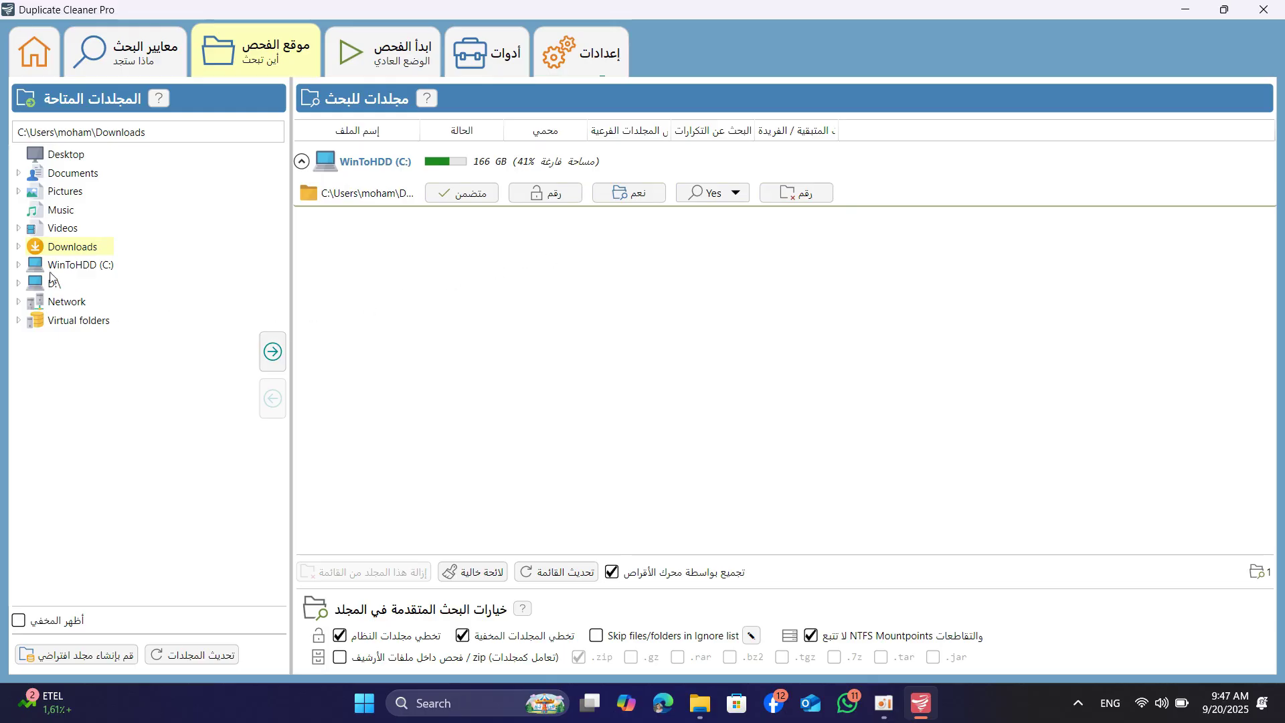
Add the whole C:\ drive and the C:\Intel folder to the search list
{"action": "left_click", "coordinate": [81, 265]}
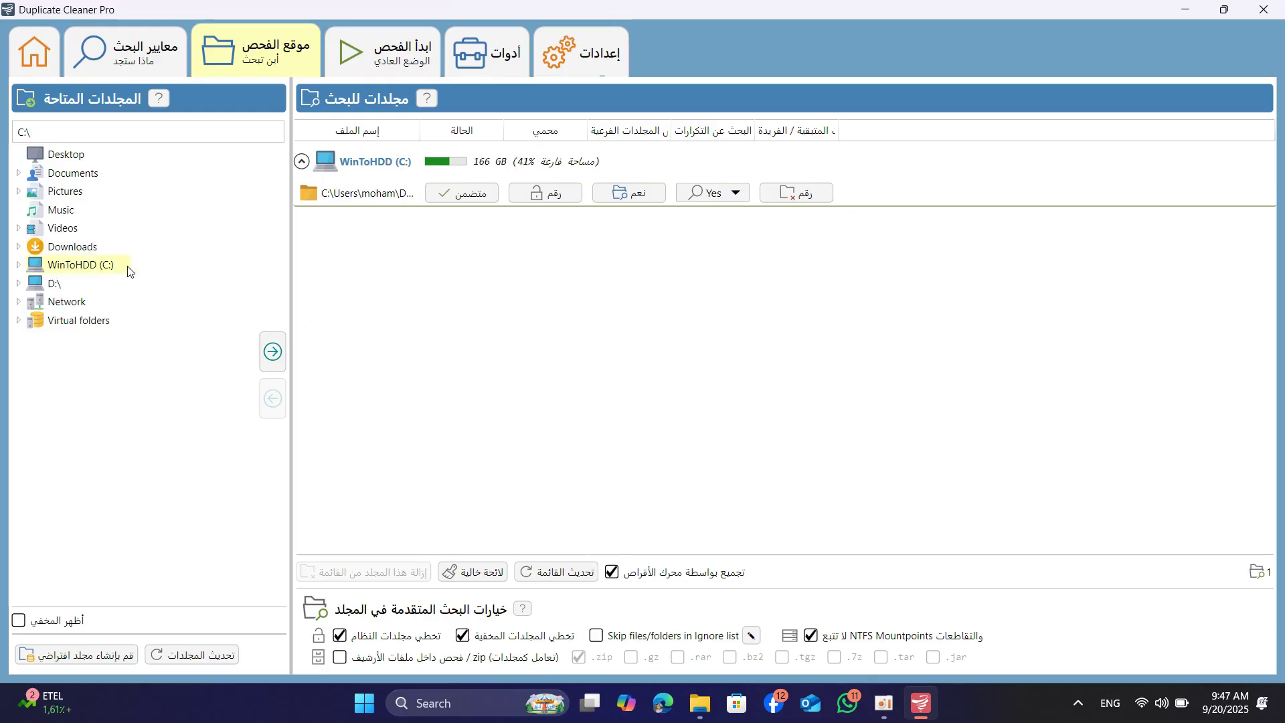
{"action": "left_click", "coordinate": [272, 352]}
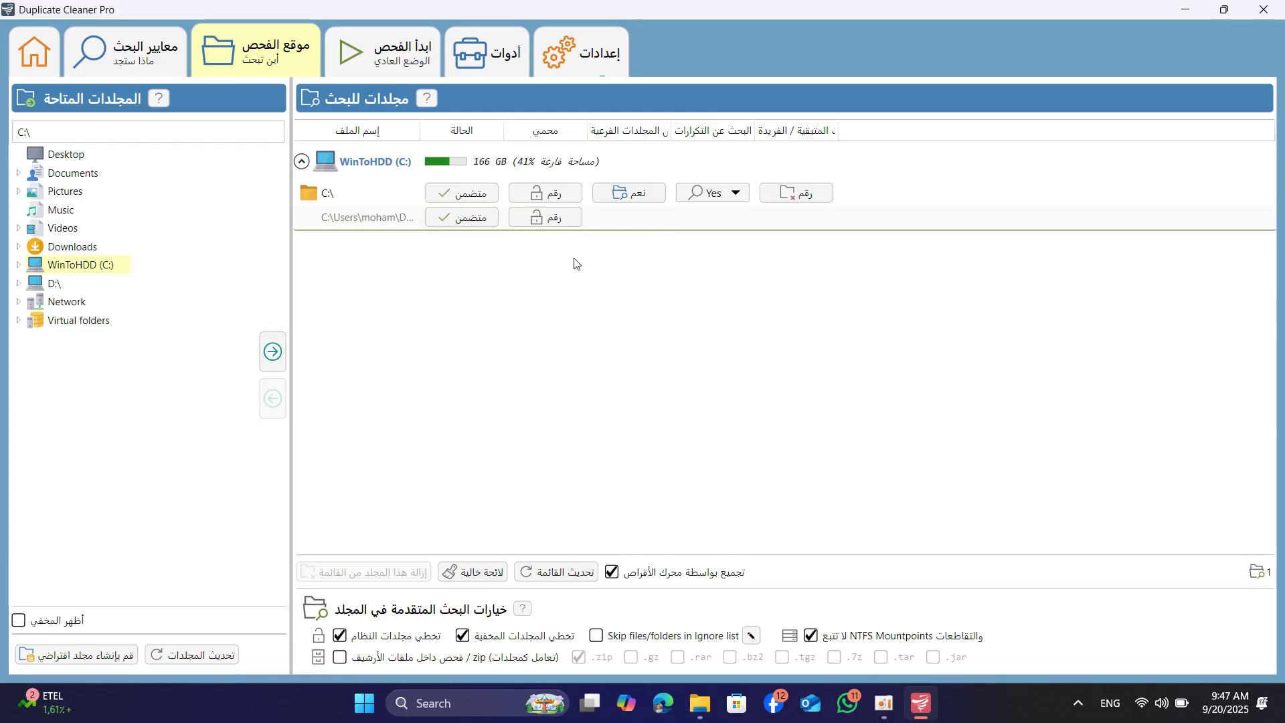
{"action": "left_click", "coordinate": [20, 265]}
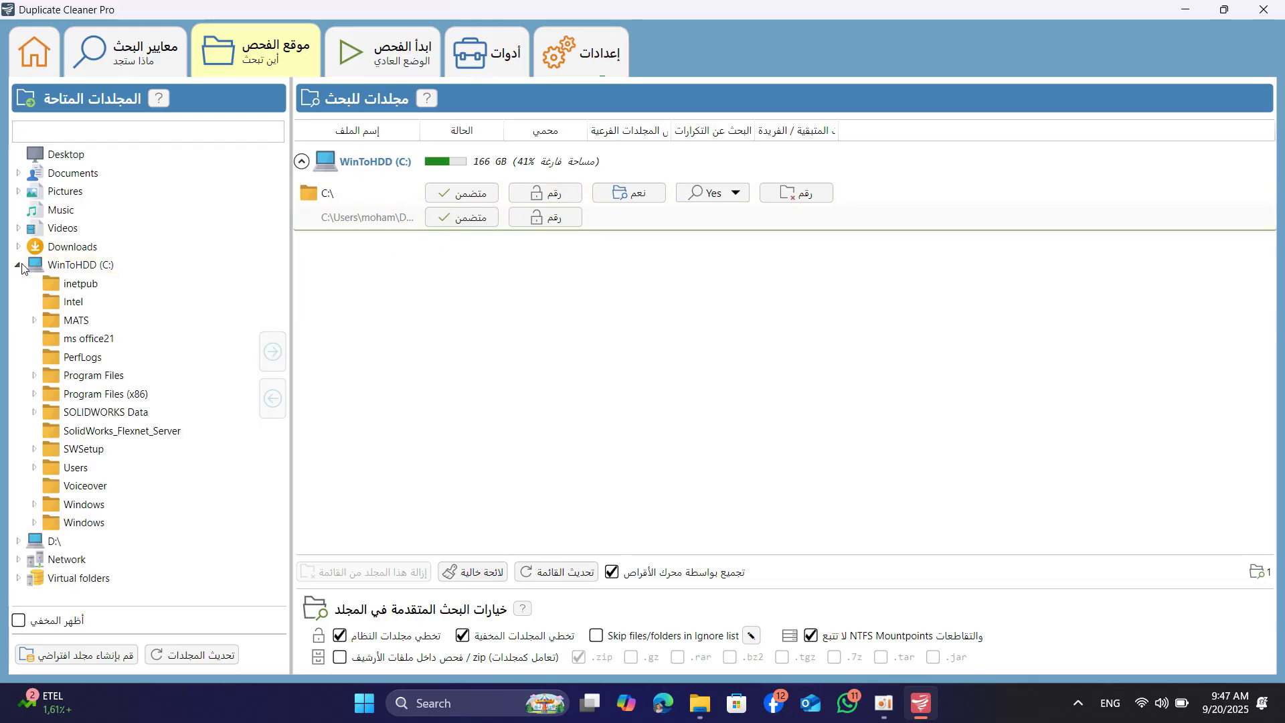
{"action": "left_click", "coordinate": [72, 303]}
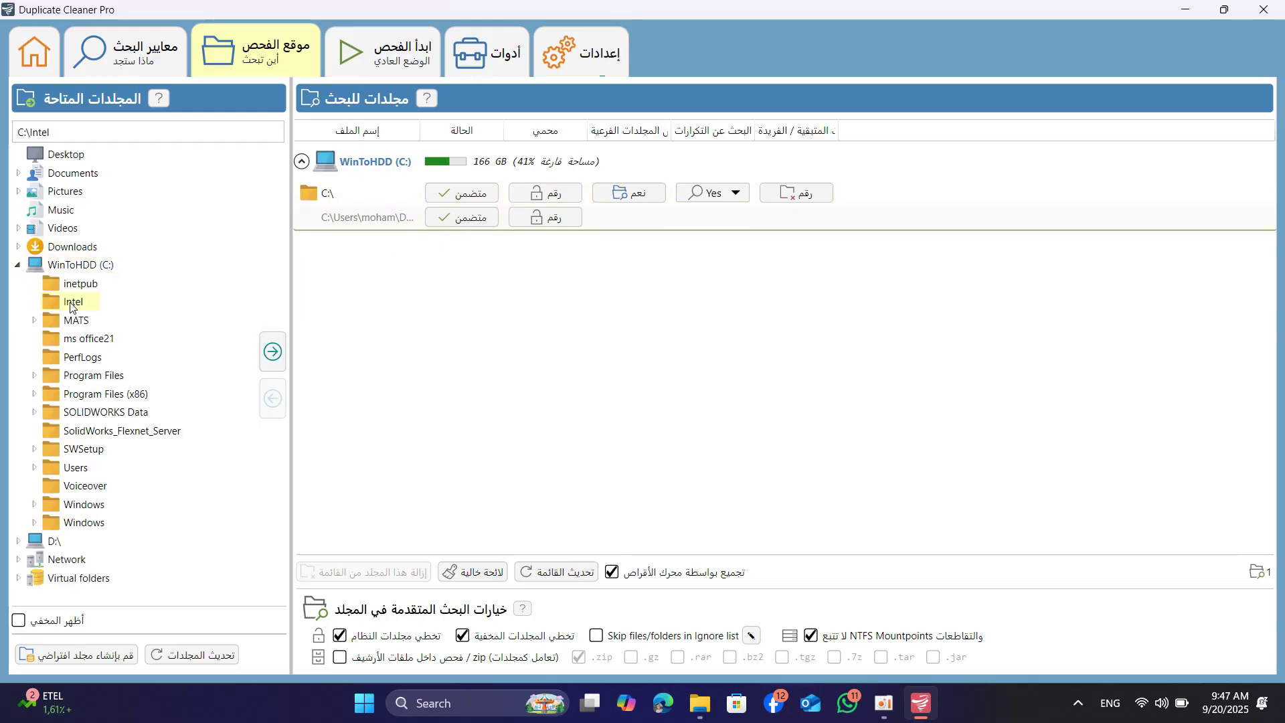
{"action": "left_click", "coordinate": [274, 355]}
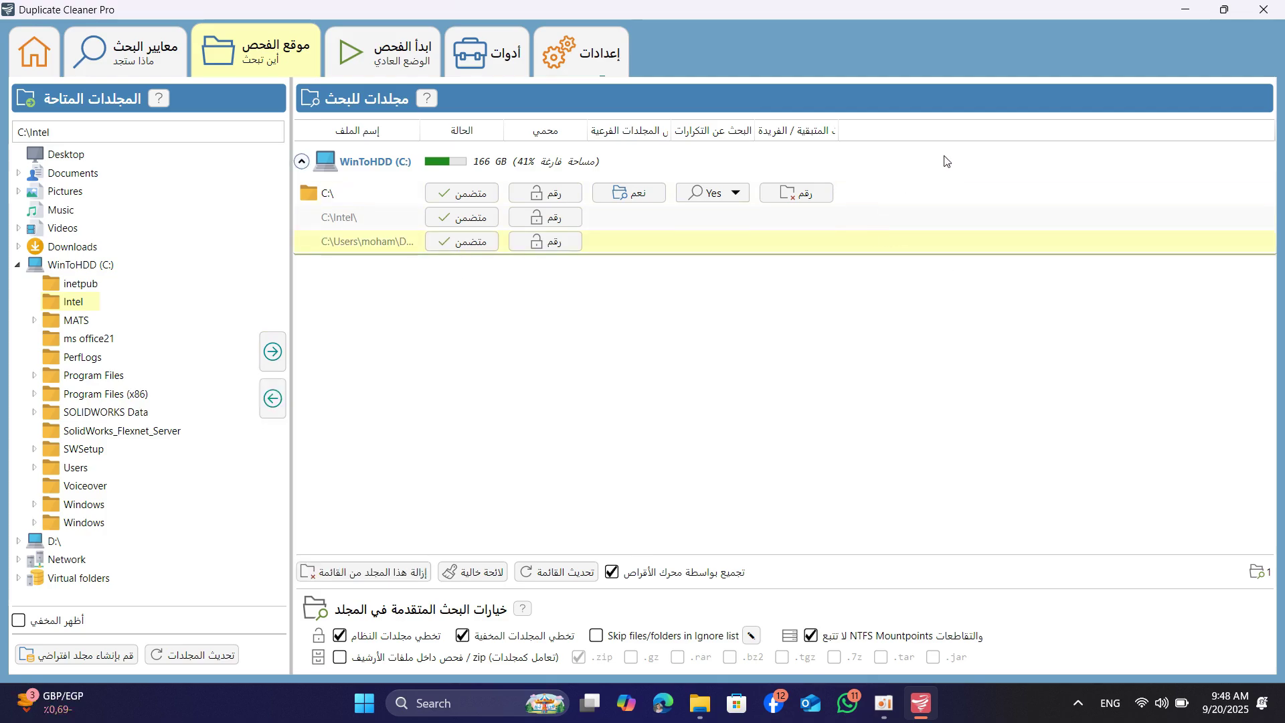
{"action": "left_click", "coordinate": [950, 163]}
{"action": "left_click", "coordinate": [953, 162]}
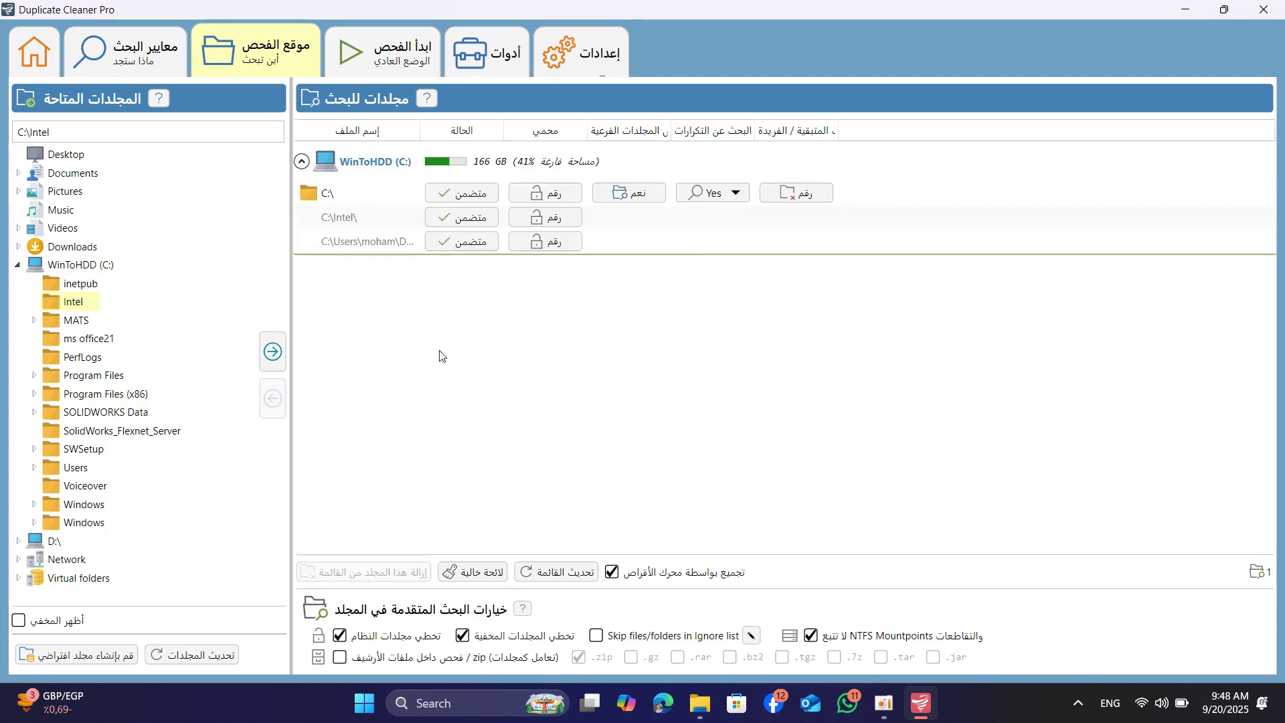
{"action": "left_click", "coordinate": [302, 162]}
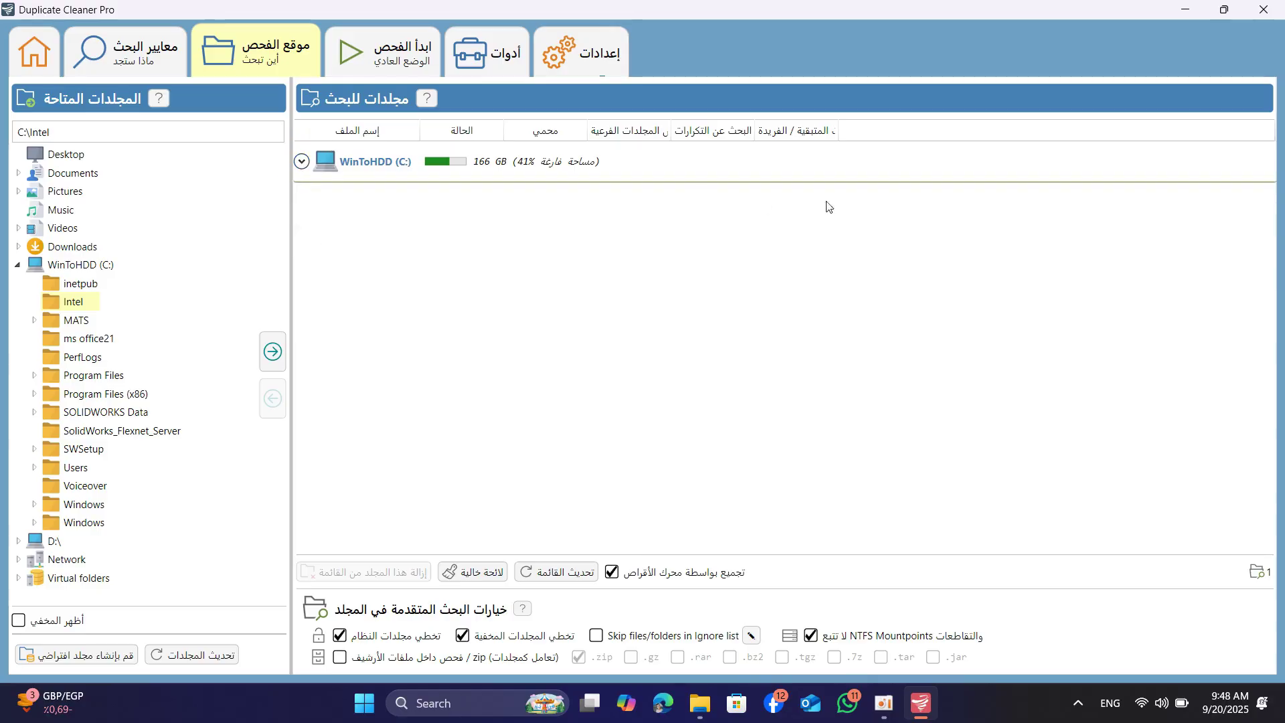
Clear the search list, re-add only Downloads, and go to the Start Scan page
{"action": "right_click", "coordinate": [918, 163]}
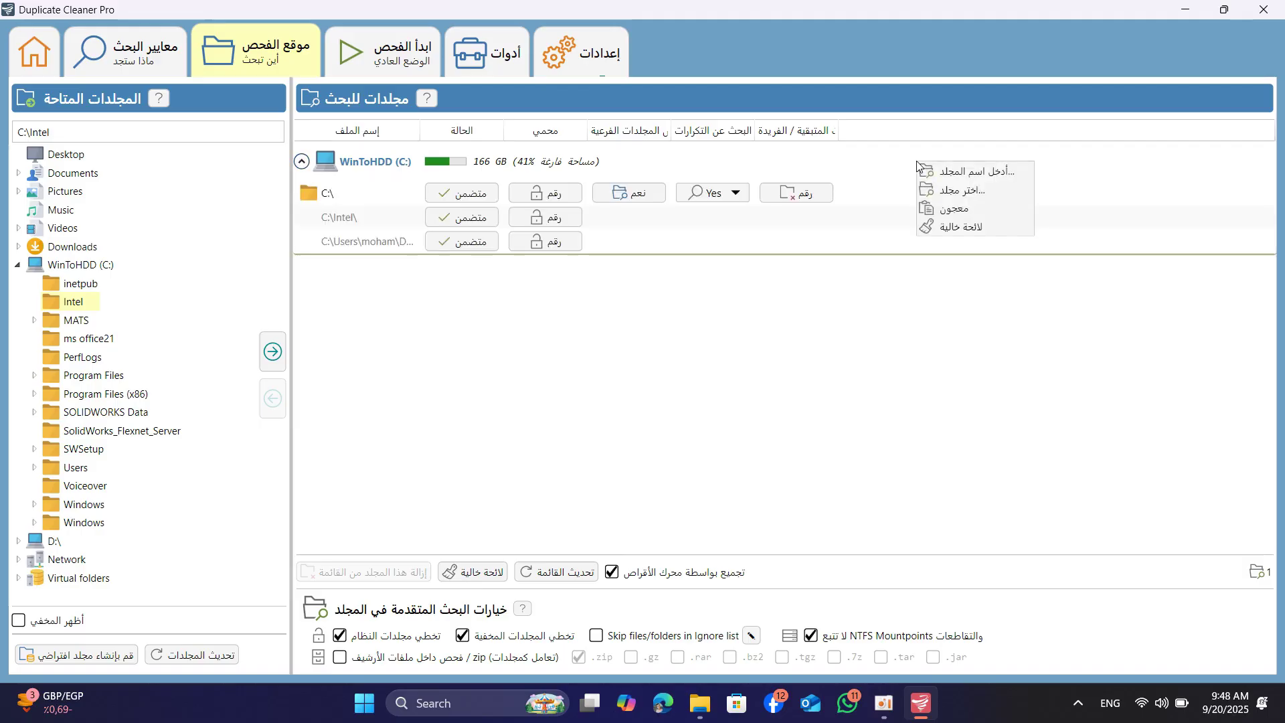
{"action": "left_click", "coordinate": [958, 232]}
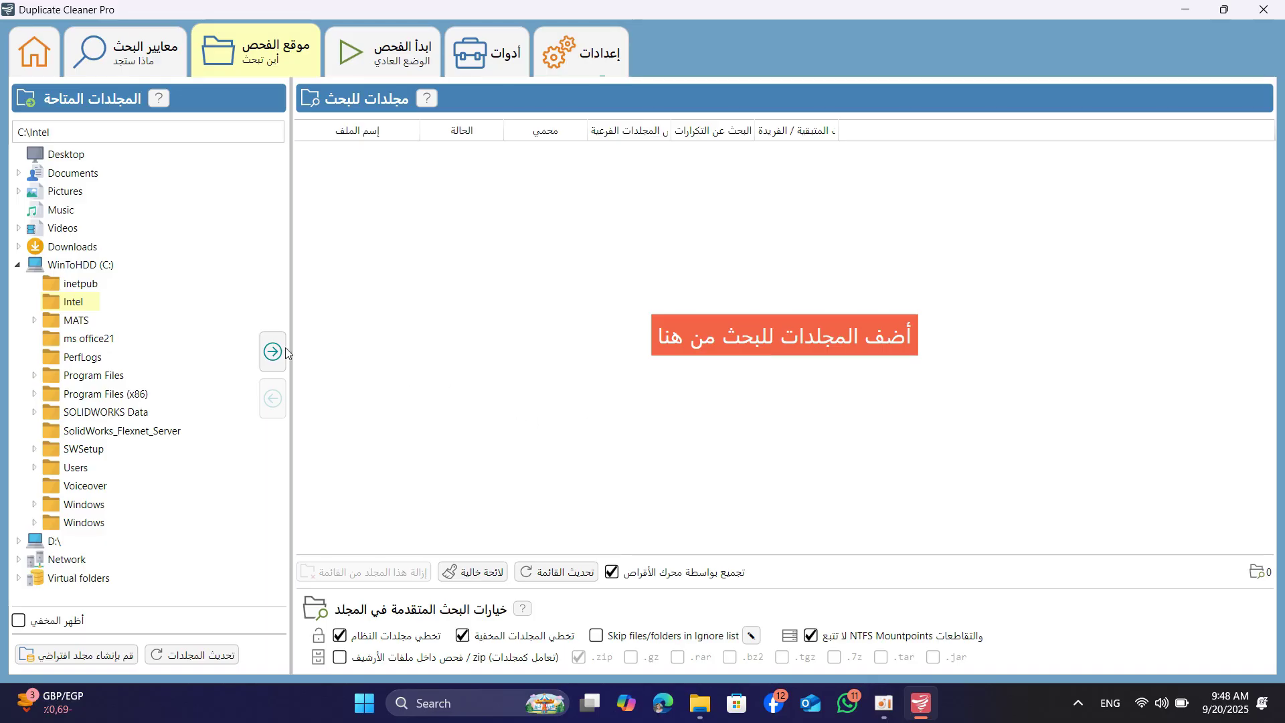
{"action": "left_click", "coordinate": [18, 266]}
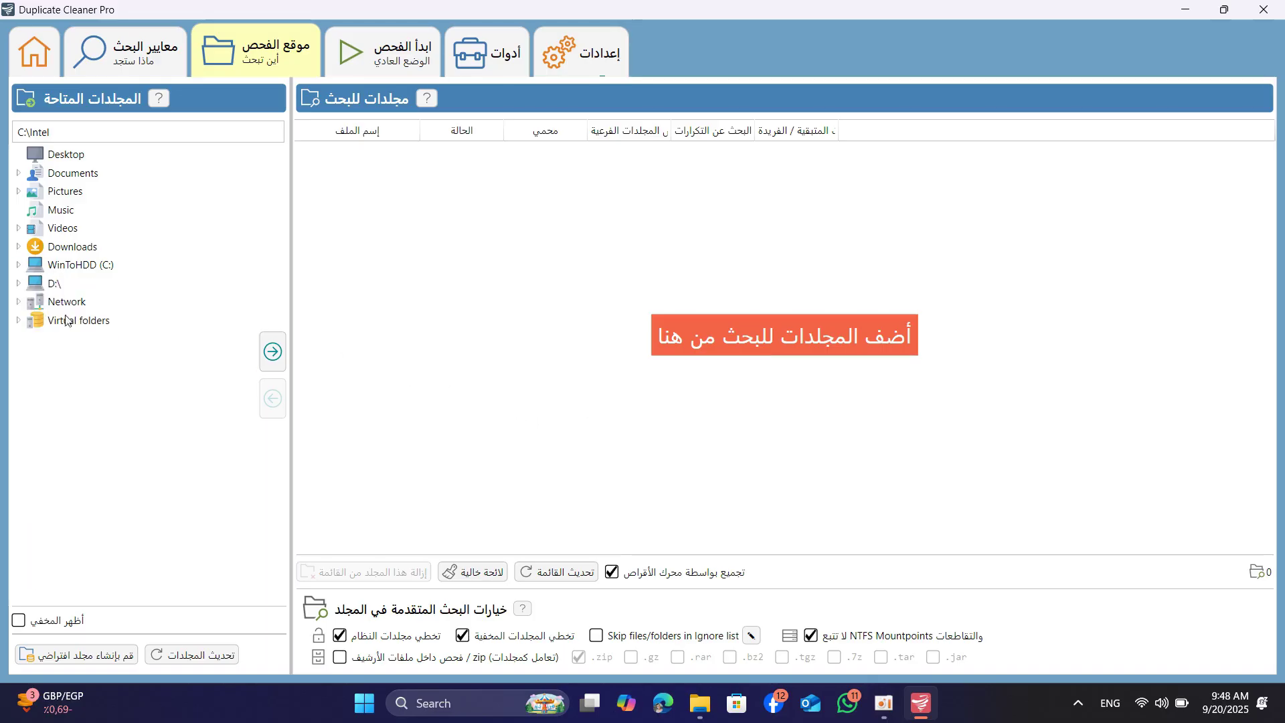
{"action": "left_click", "coordinate": [73, 247]}
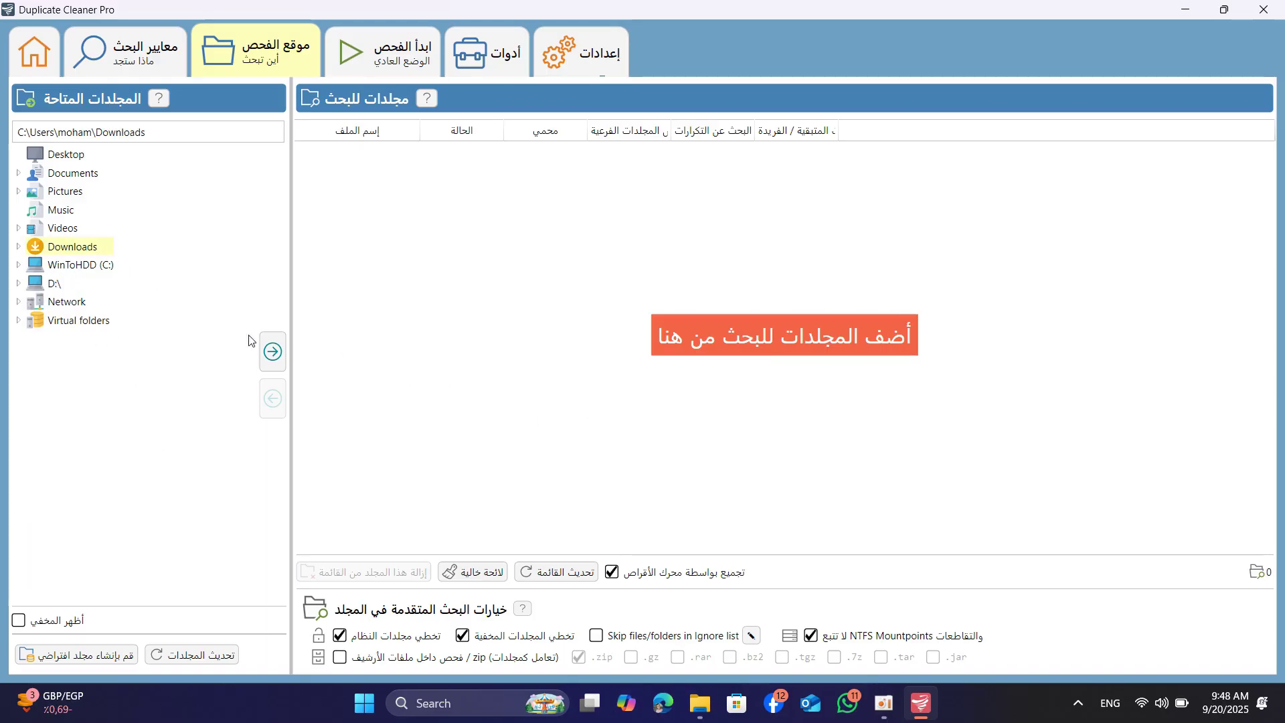
{"action": "left_click", "coordinate": [273, 352]}
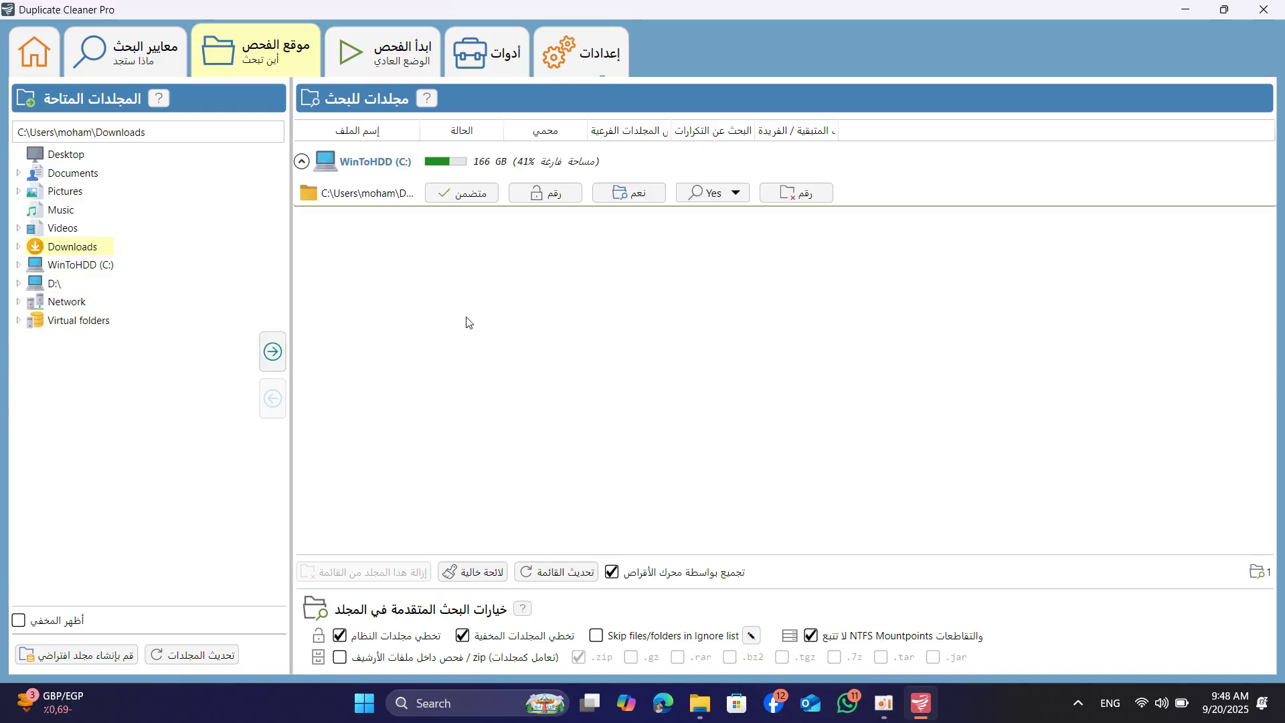
{"action": "left_click", "coordinate": [409, 60]}
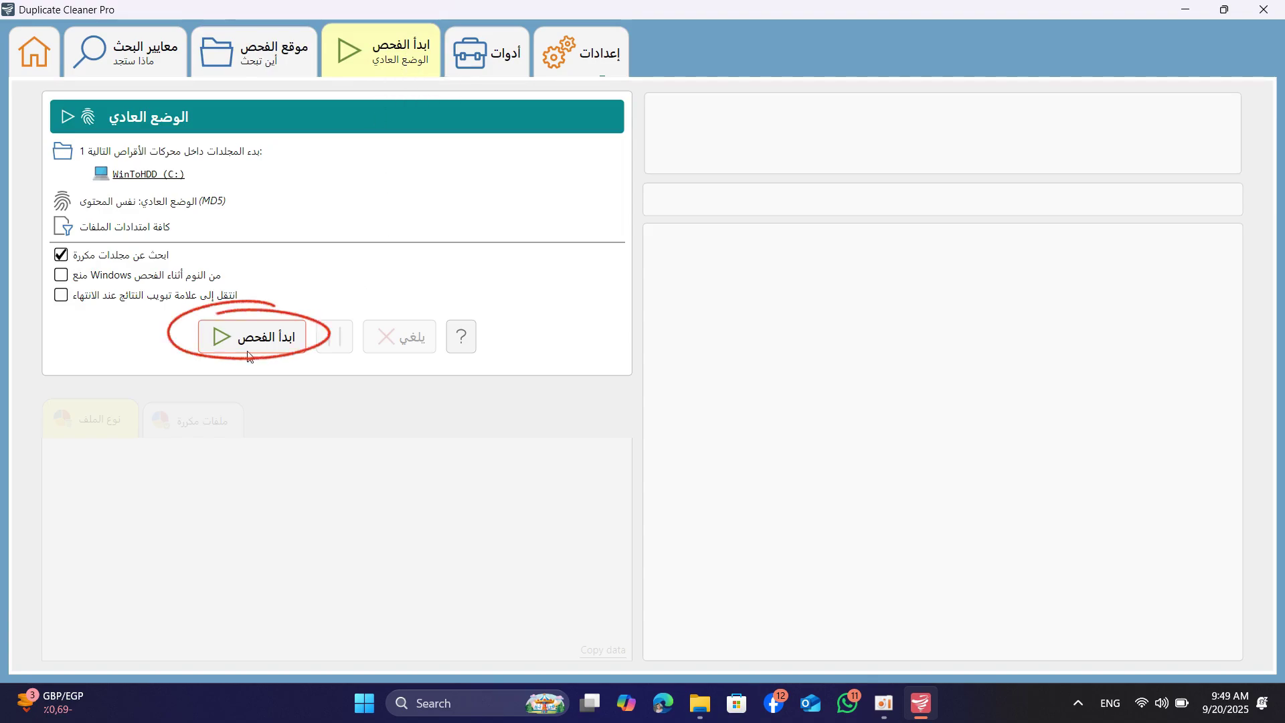
Run the Normal Mode MD5 duplicate scan on the Downloads folder
{"action": "left_click", "coordinate": [268, 343]}
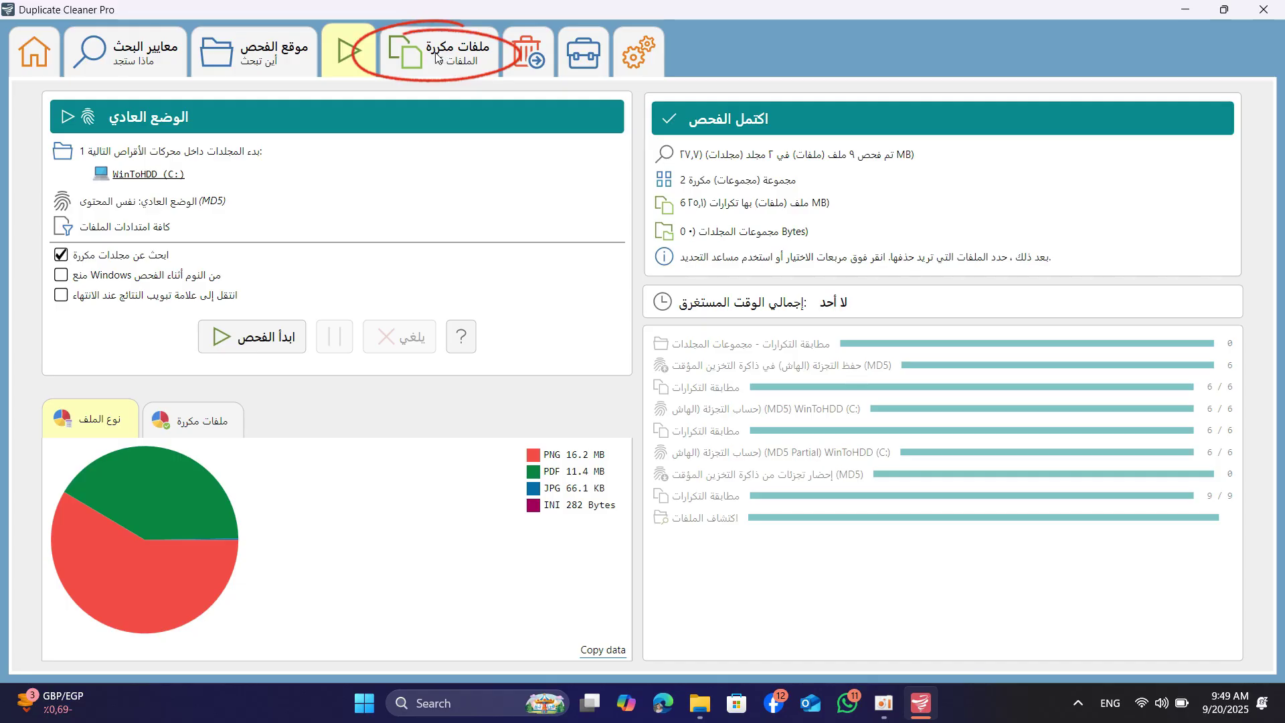
View duplicates as grouped thumbnails with folder labels, then select the three PDF copies
{"action": "left_click", "coordinate": [442, 59]}
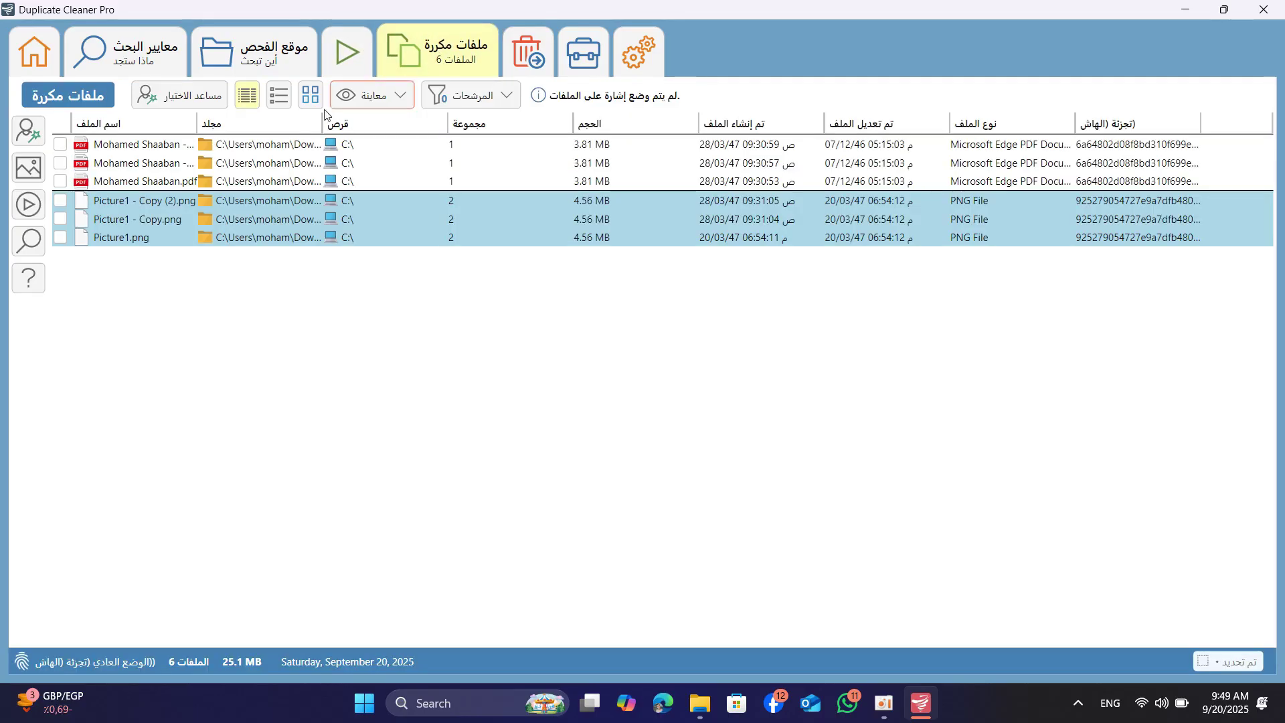
{"action": "left_click", "coordinate": [309, 99]}
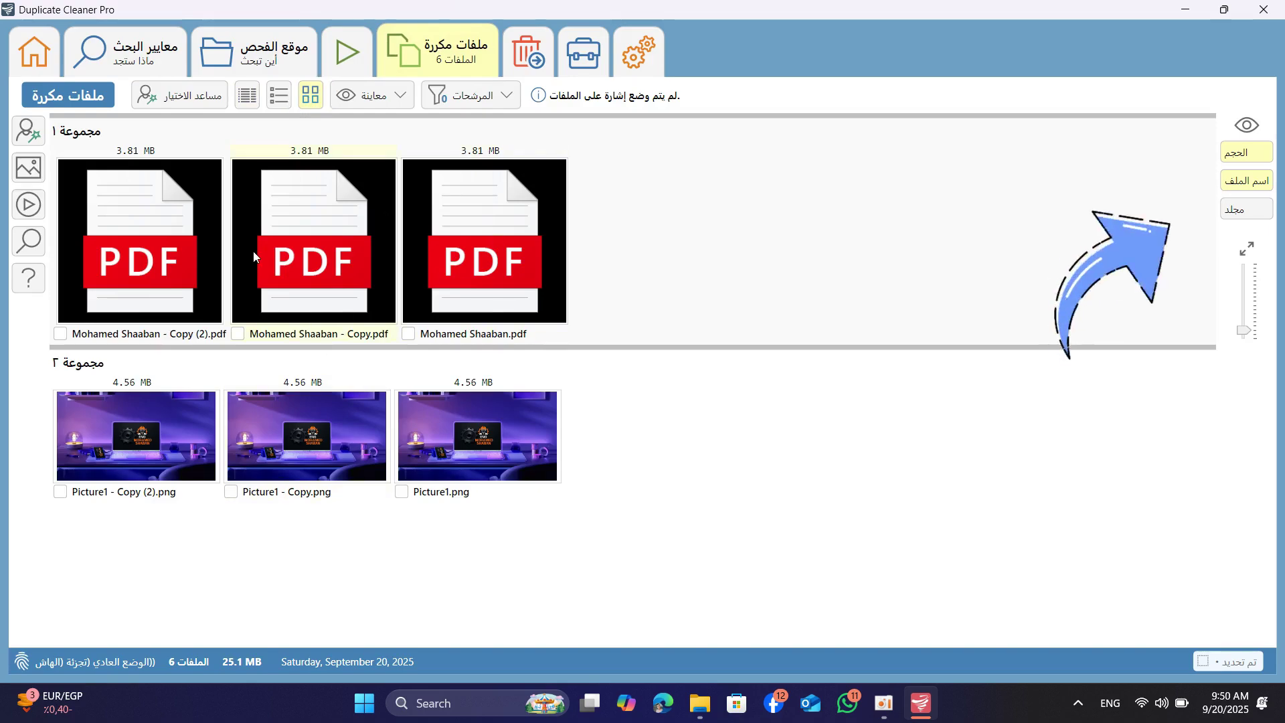
{"action": "left_click", "coordinate": [1239, 210]}
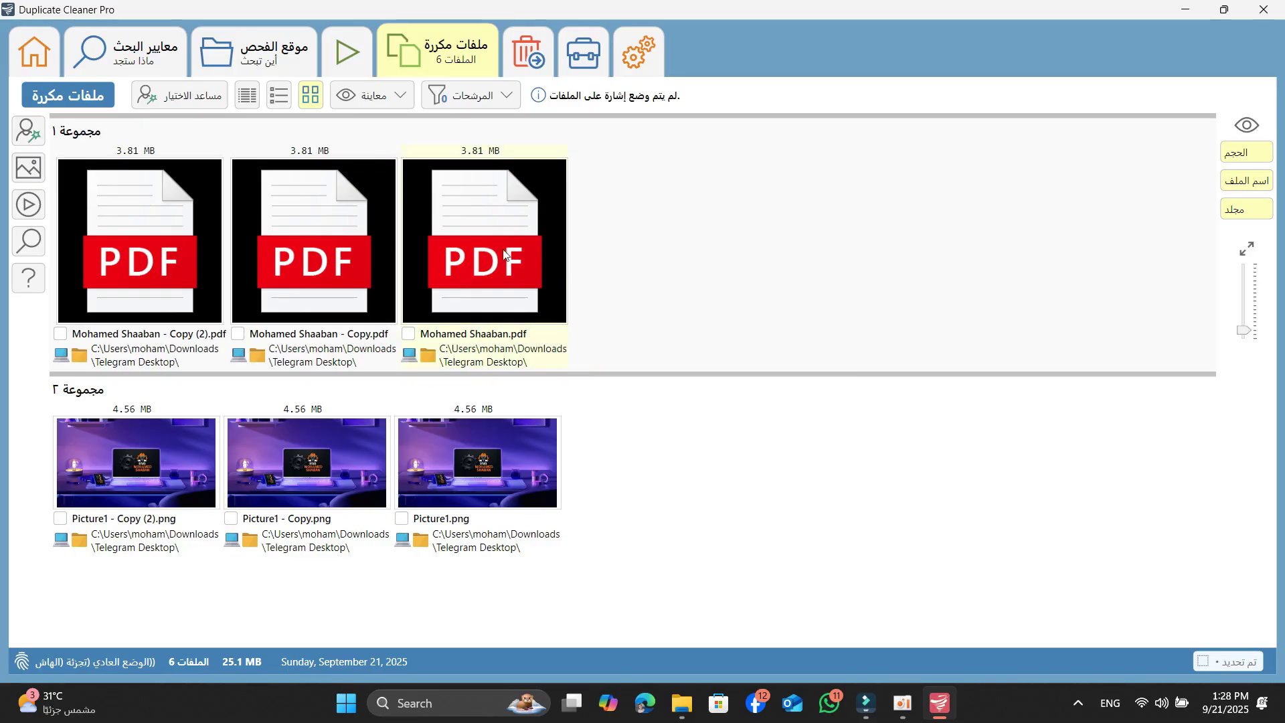
{"action": "left_click", "coordinate": [328, 249]}
{"action": "left_click", "coordinate": [161, 254]}
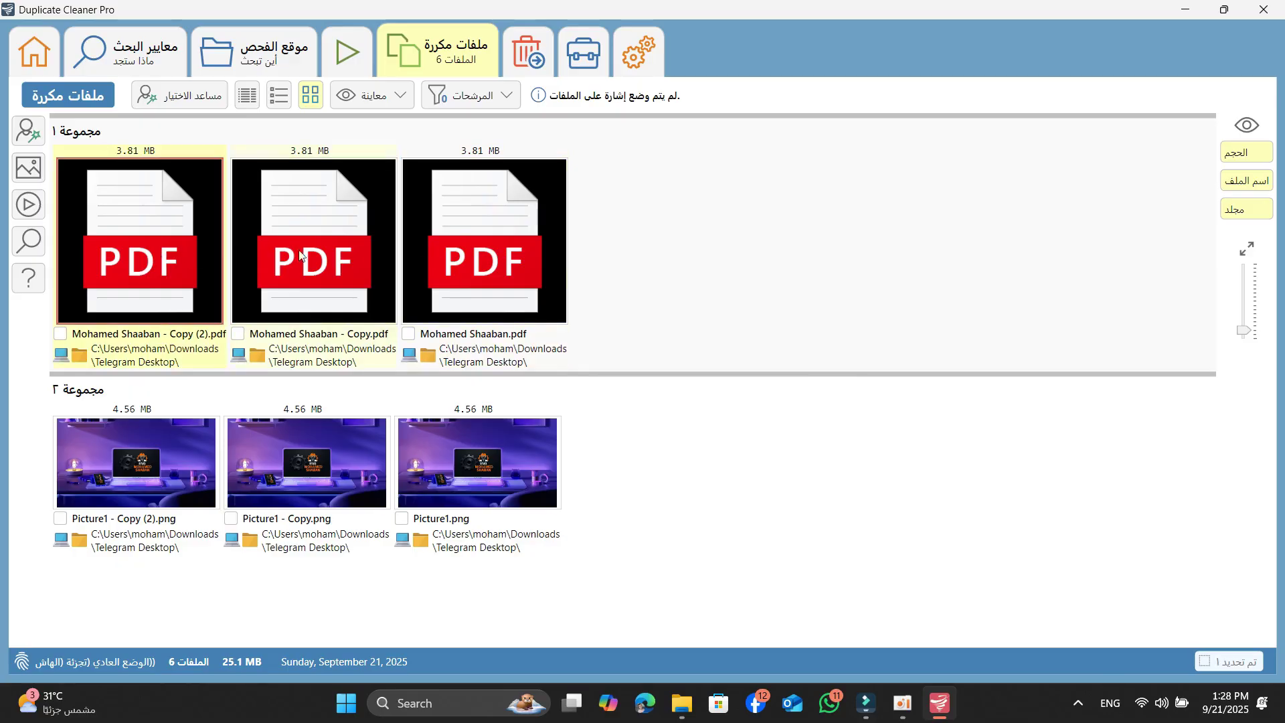
{"action": "left_click", "coordinate": [488, 254]}
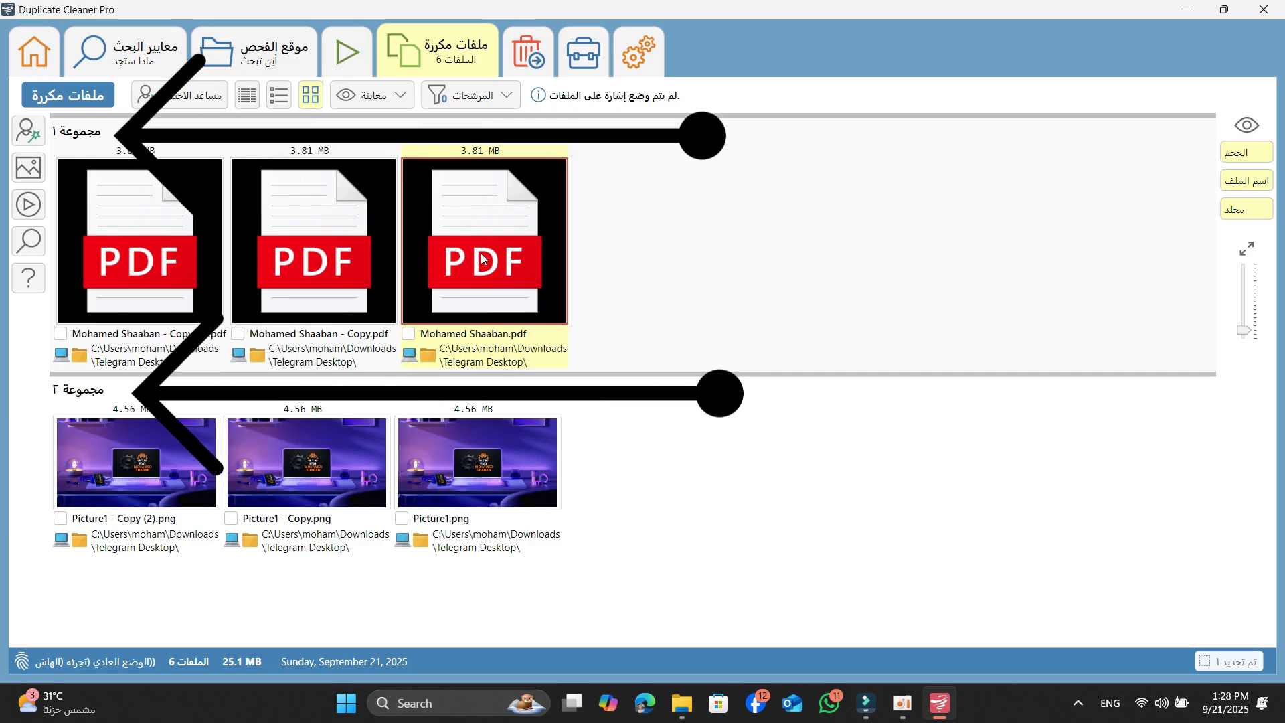
Mark all files in the PDF group, then untick the original PDF to keep it
{"action": "right_click", "coordinate": [480, 249]}
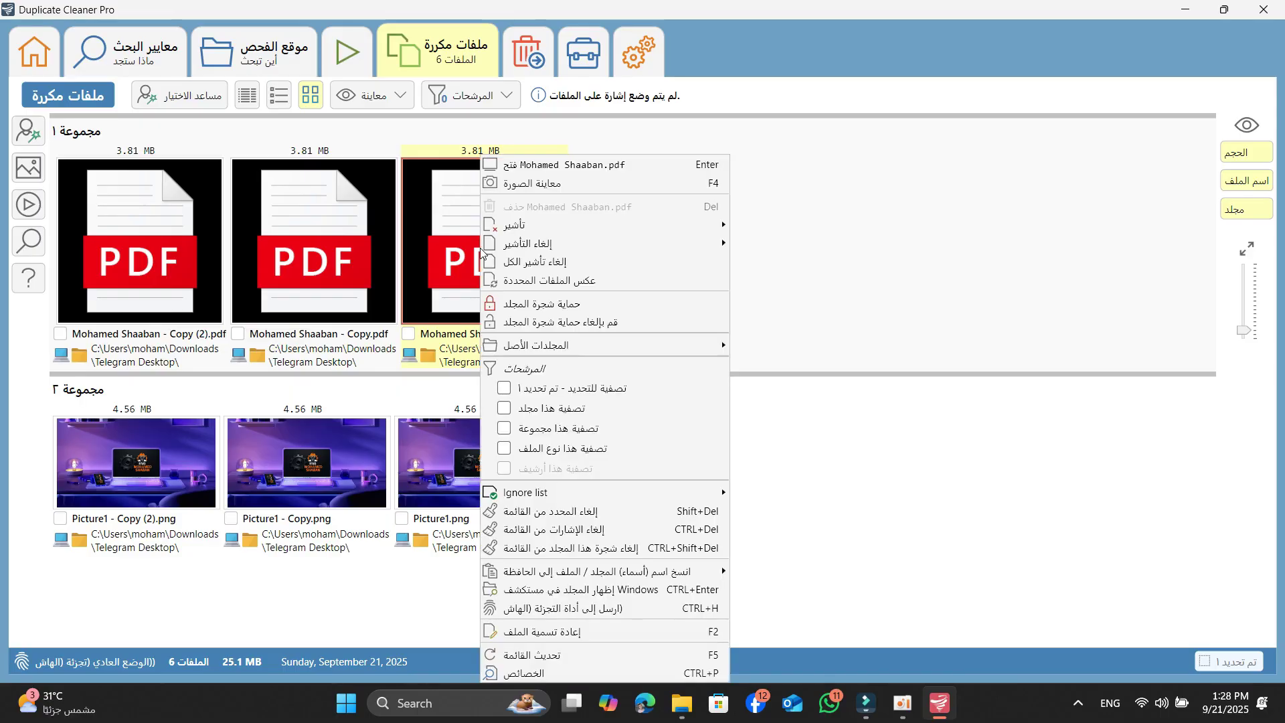
{"action": "mouse_move", "coordinate": [563, 238]}
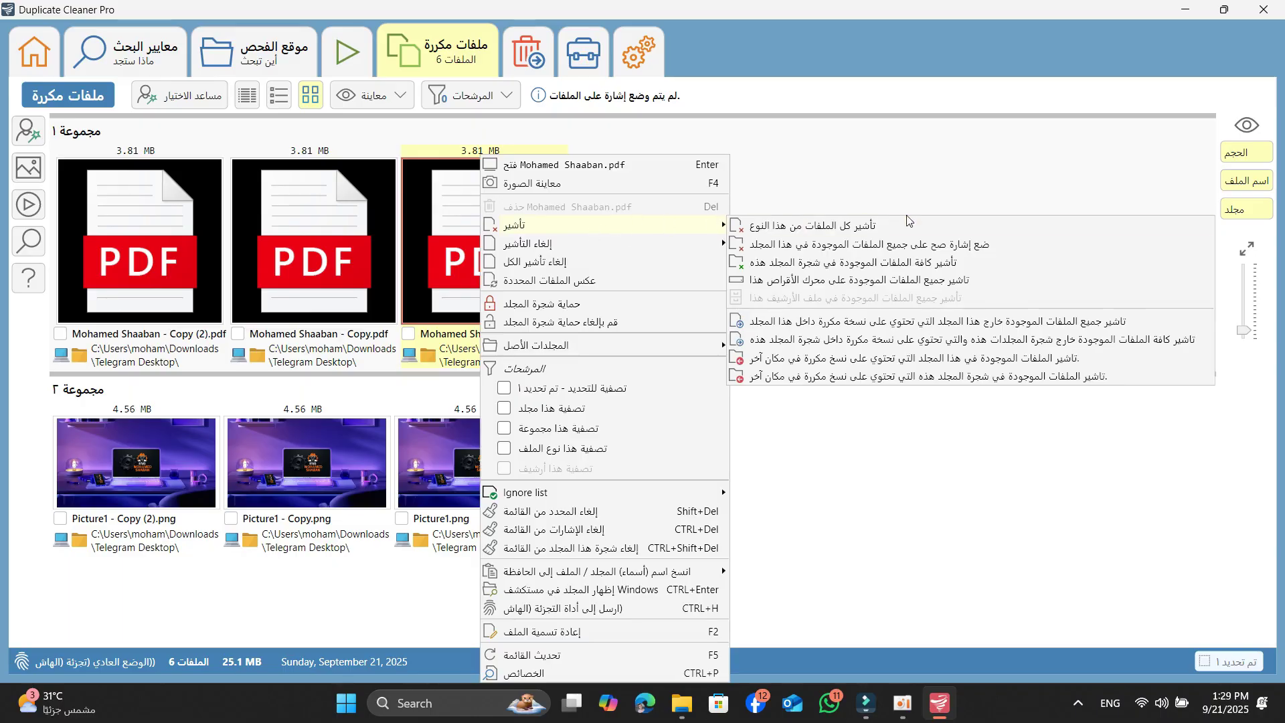
{"action": "left_click", "coordinate": [758, 228]}
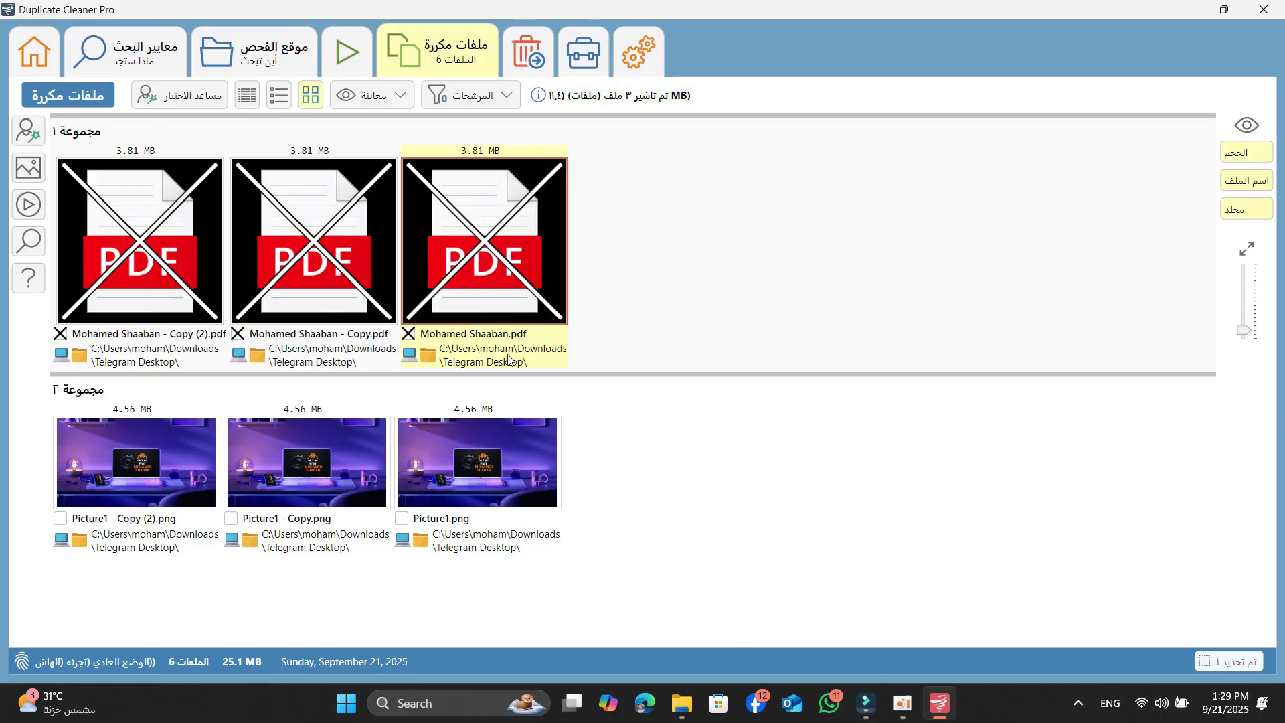
{"action": "left_click", "coordinate": [409, 336]}
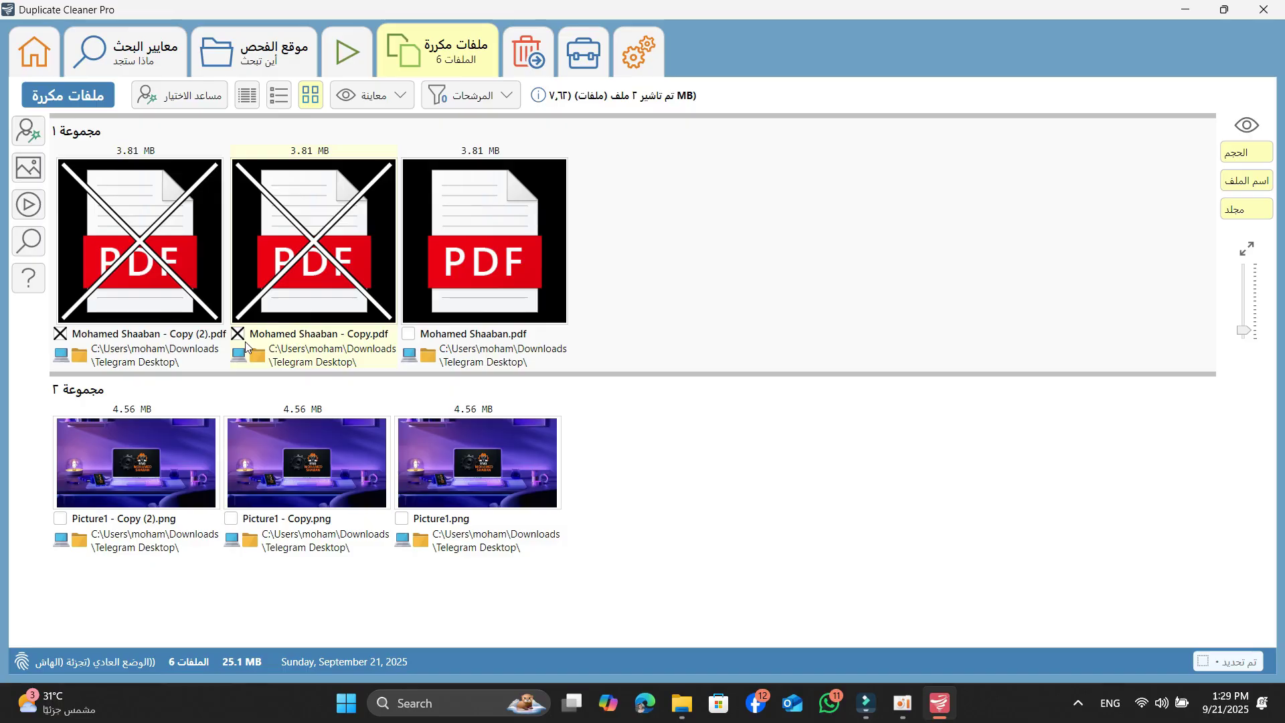
Mark the PNG files, untick Picture1.png to keep it, and go to File Removal
{"action": "right_click", "coordinate": [485, 462]}
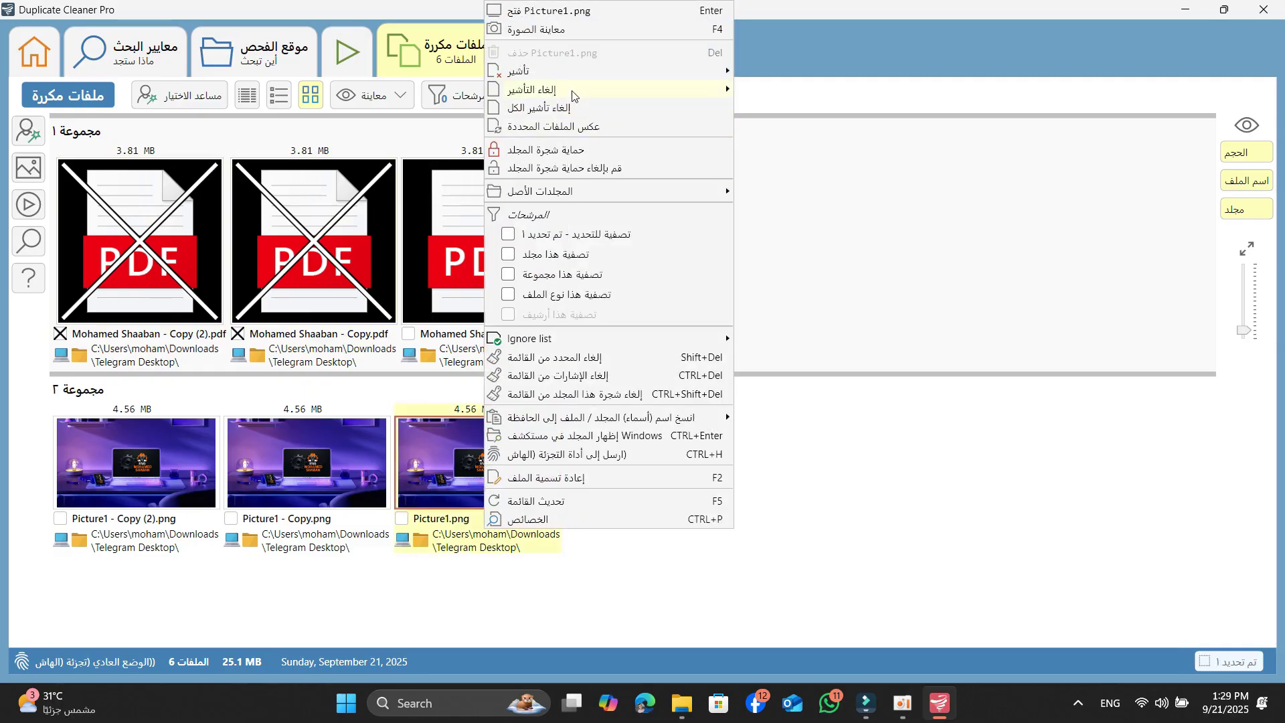
{"action": "mouse_move", "coordinate": [589, 71]}
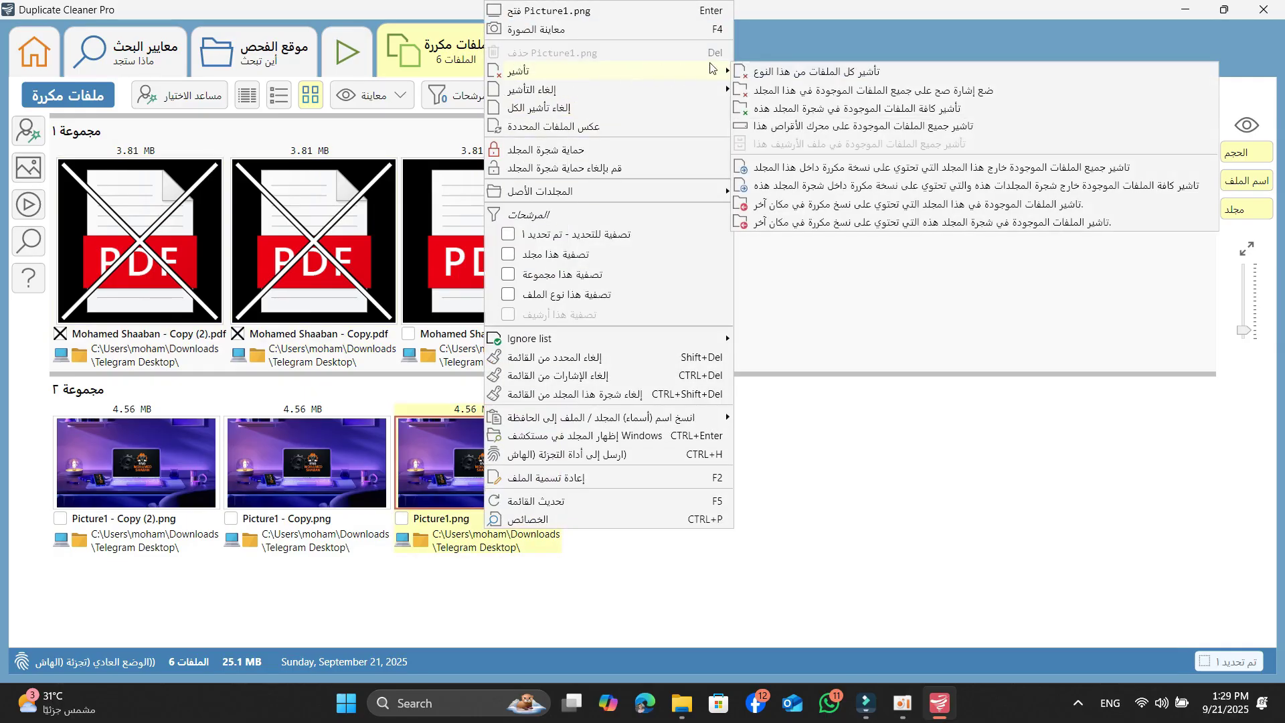
{"action": "left_click", "coordinate": [829, 72]}
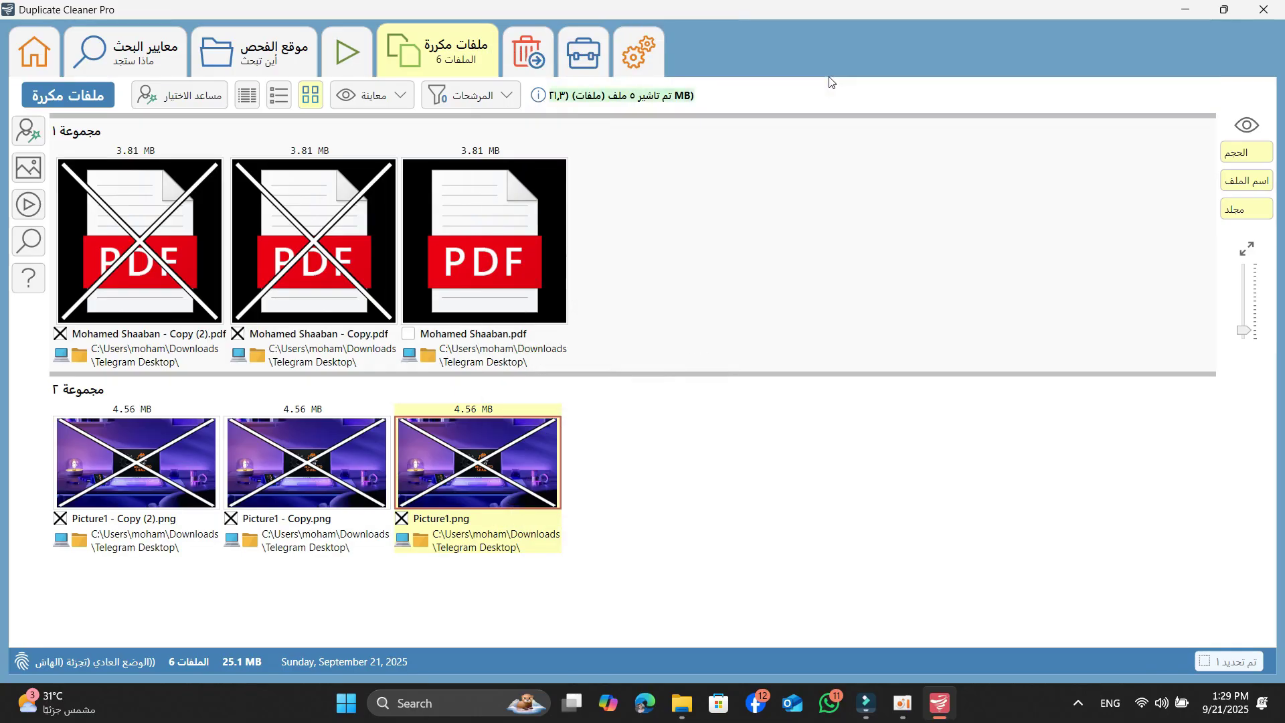
{"action": "left_click", "coordinate": [402, 519]}
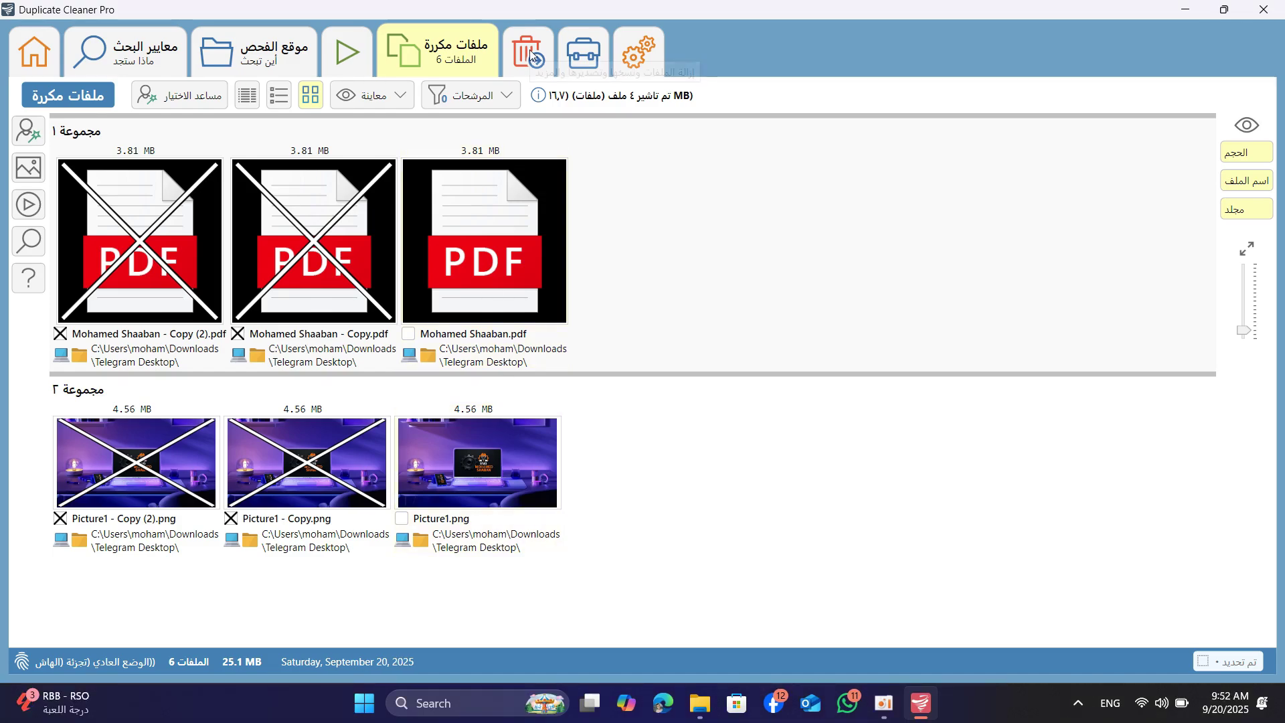
{"action": "left_click", "coordinate": [527, 53]}
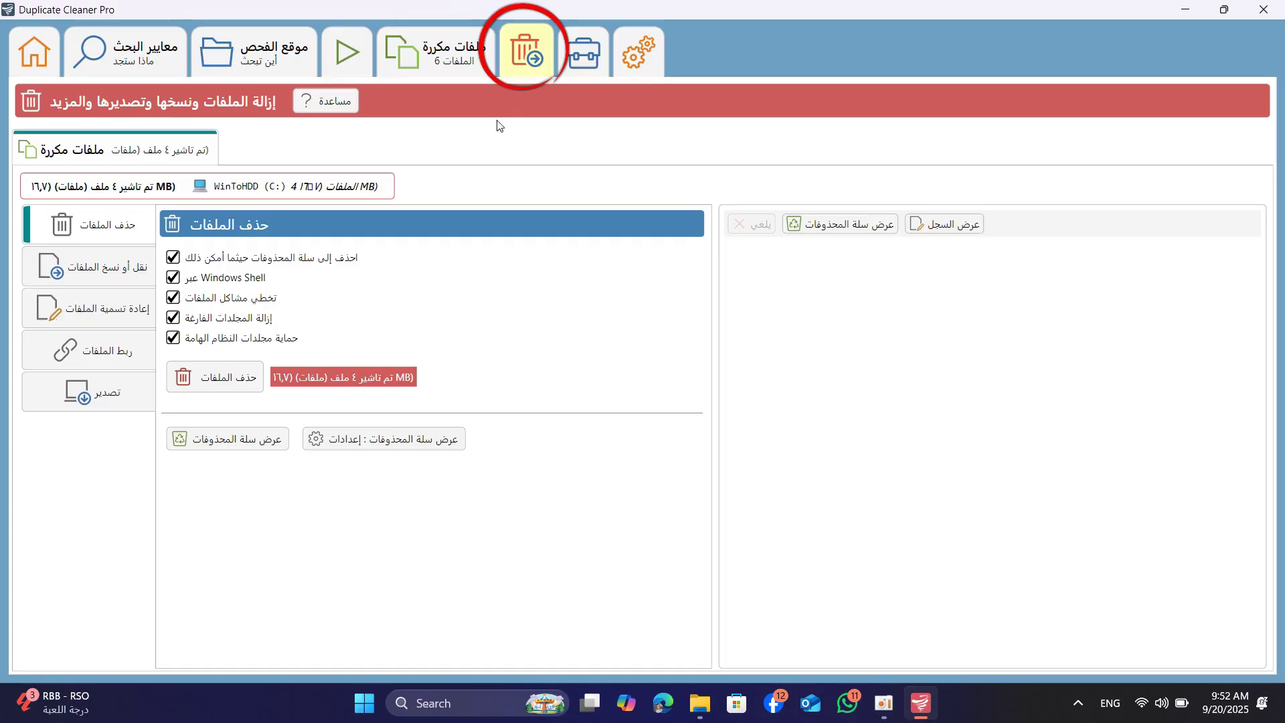
Delete the 4 marked files with 'Delete to Recycle Bin whenever possible' left ticked
{"action": "left_click", "coordinate": [173, 260]}
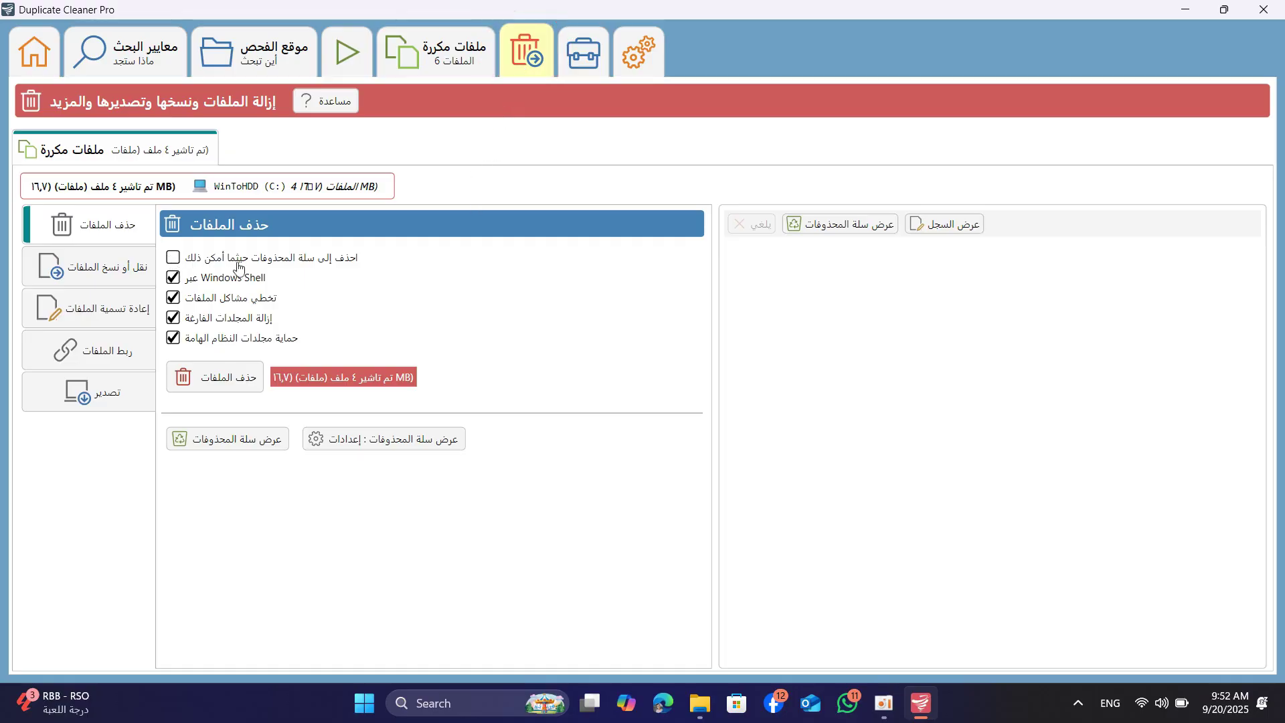
{"action": "left_click", "coordinate": [214, 262]}
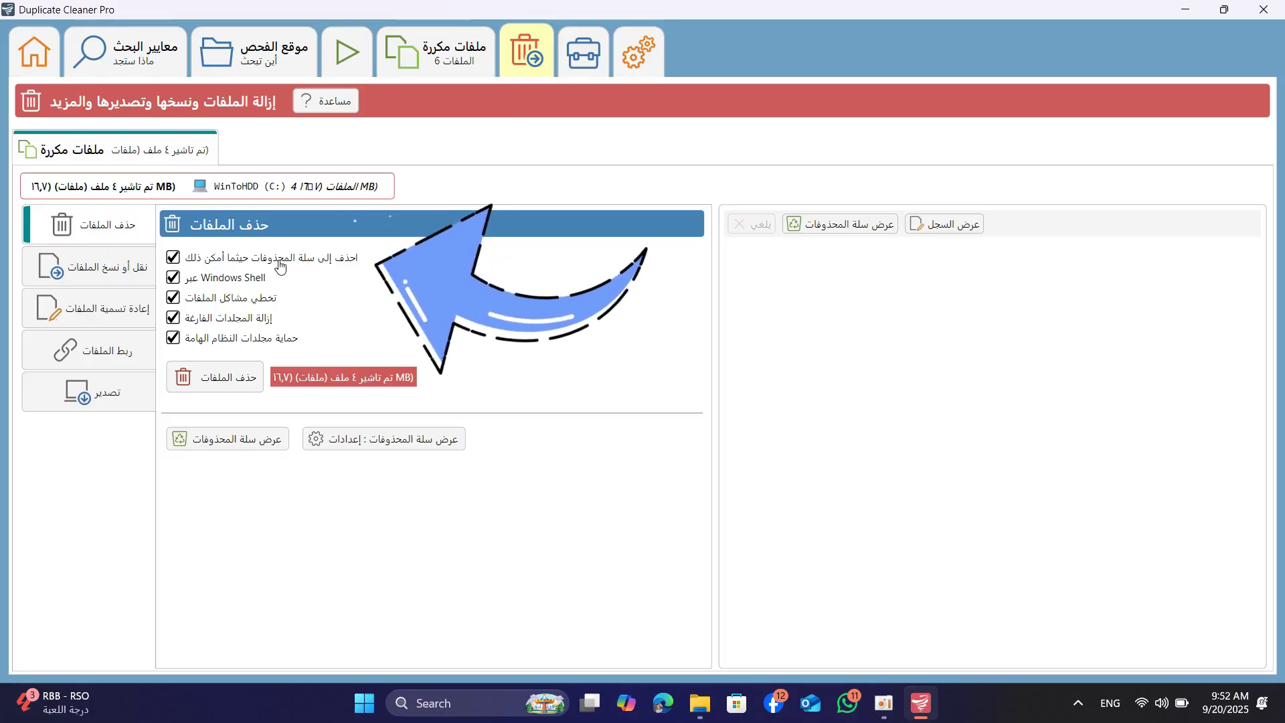
{"action": "left_click", "coordinate": [174, 260]}
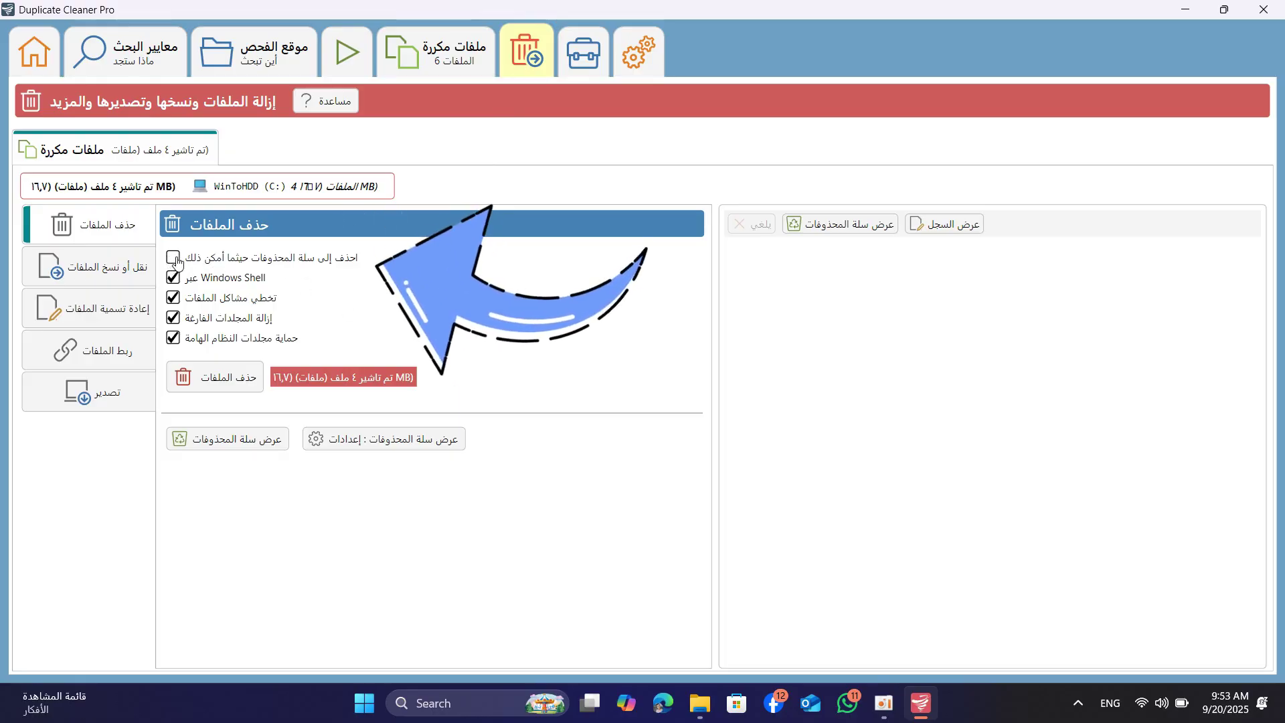
{"action": "left_click", "coordinate": [173, 259]}
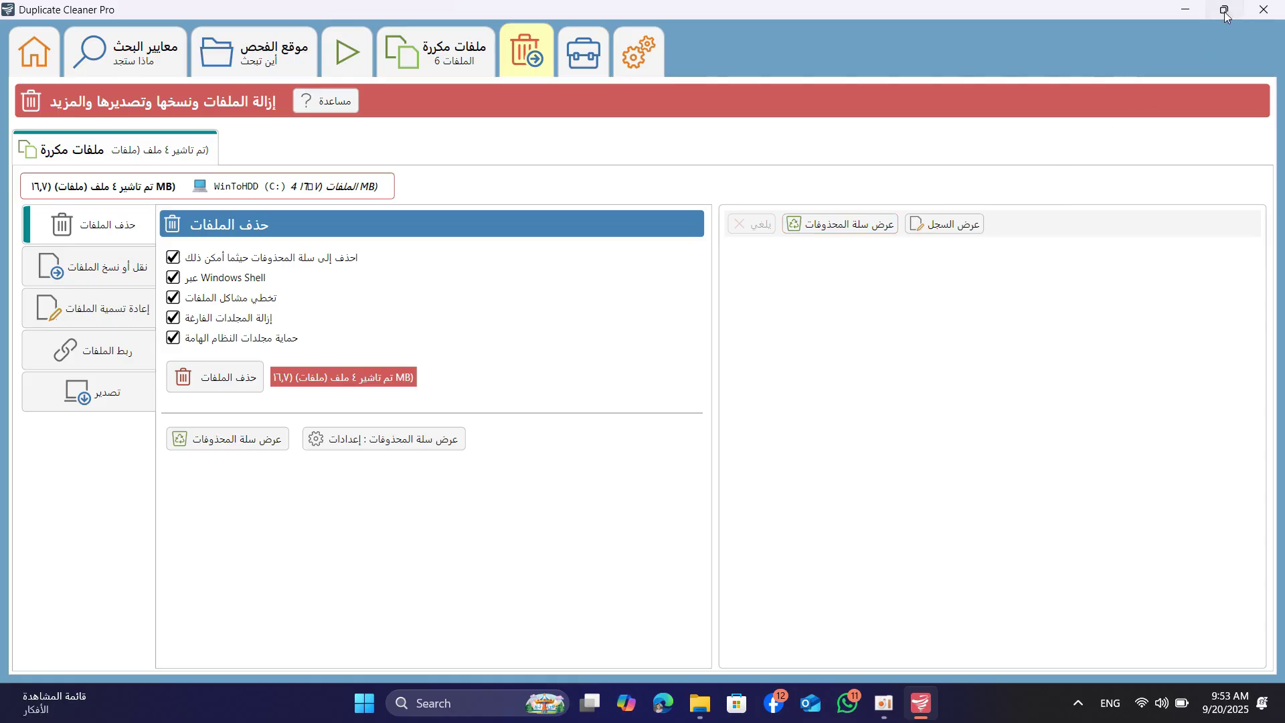
{"action": "left_click", "coordinate": [1224, 9]}
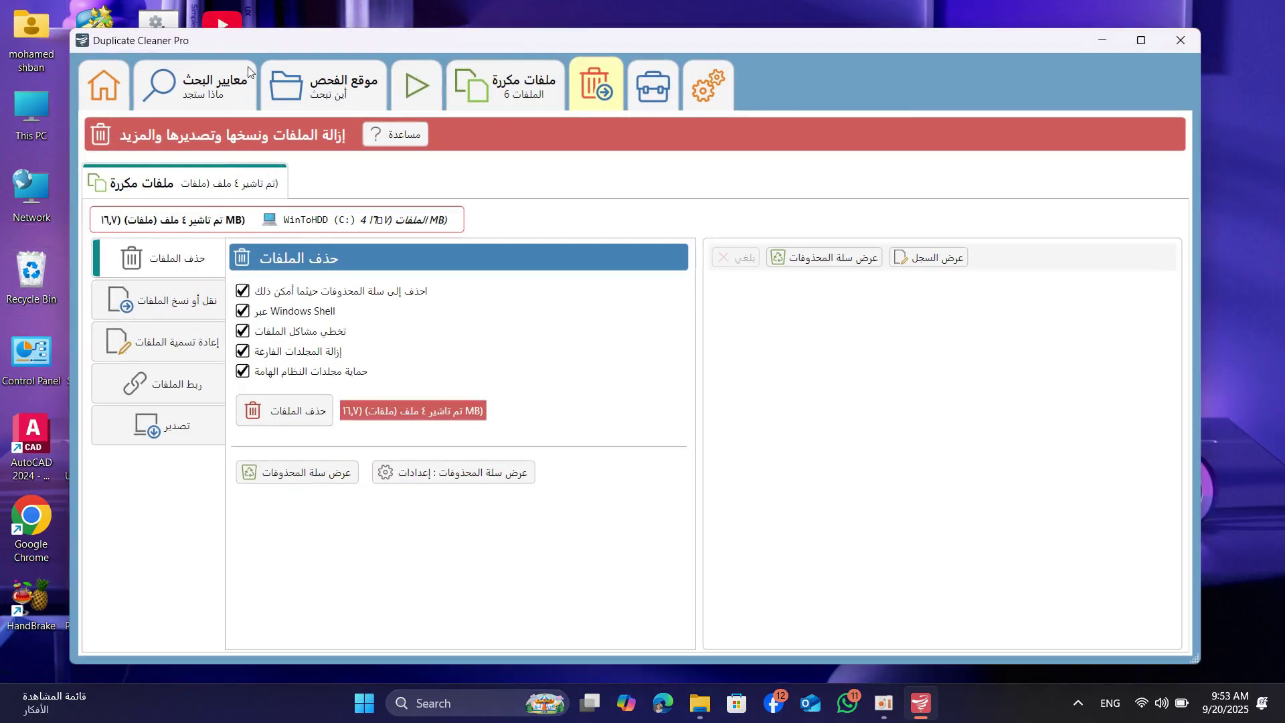
{"action": "left_click_drag", "start_coordinate": [247, 42], "coordinate": [285, 41]}
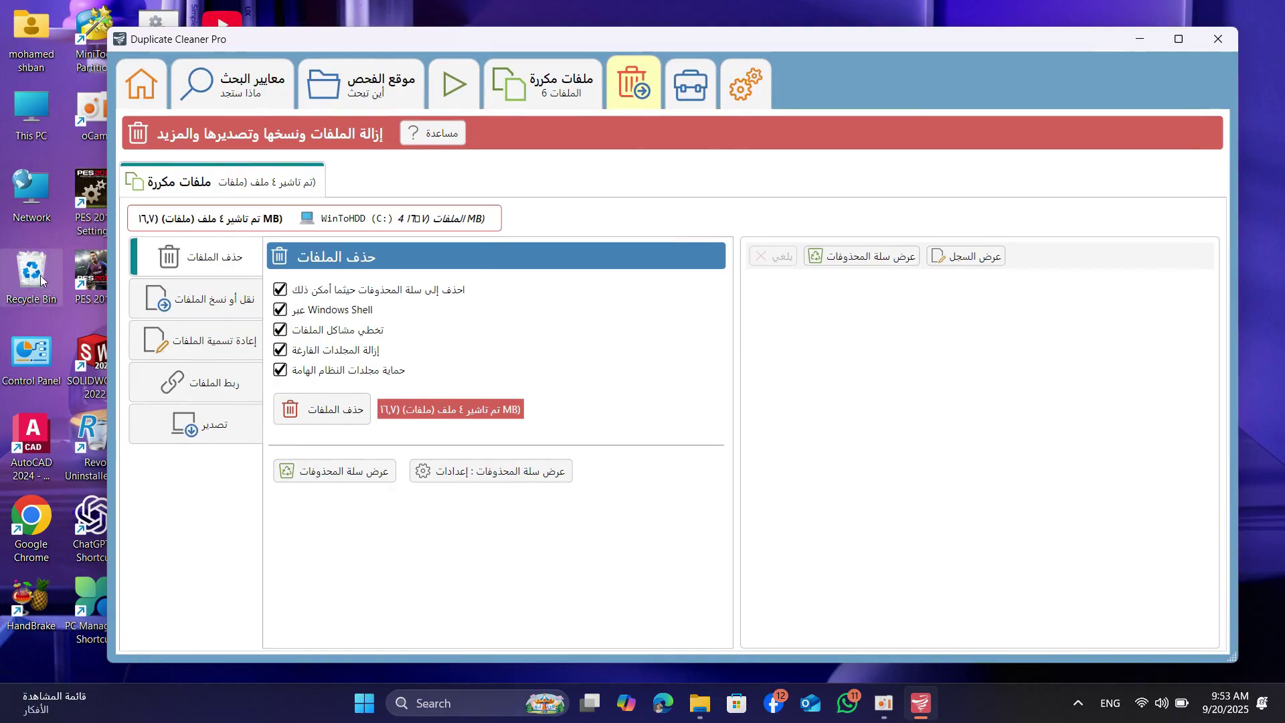
{"action": "left_click", "coordinate": [1181, 39]}
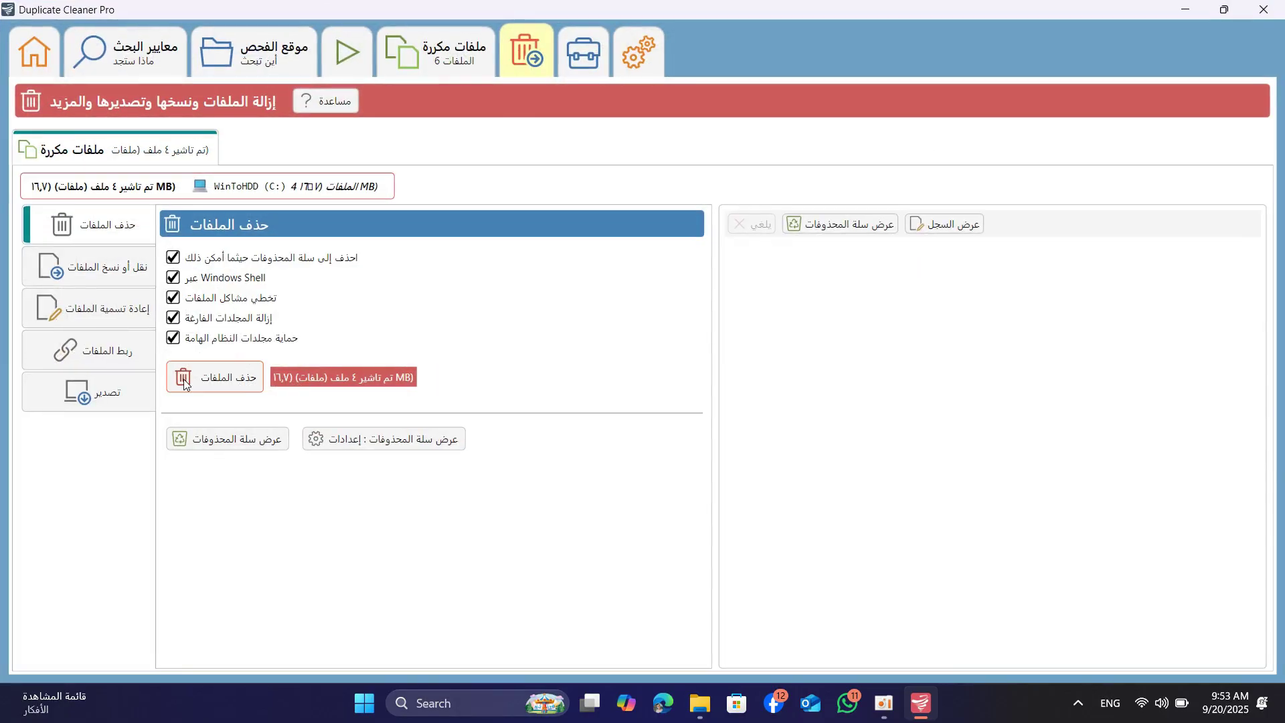
{"action": "left_click", "coordinate": [243, 388]}
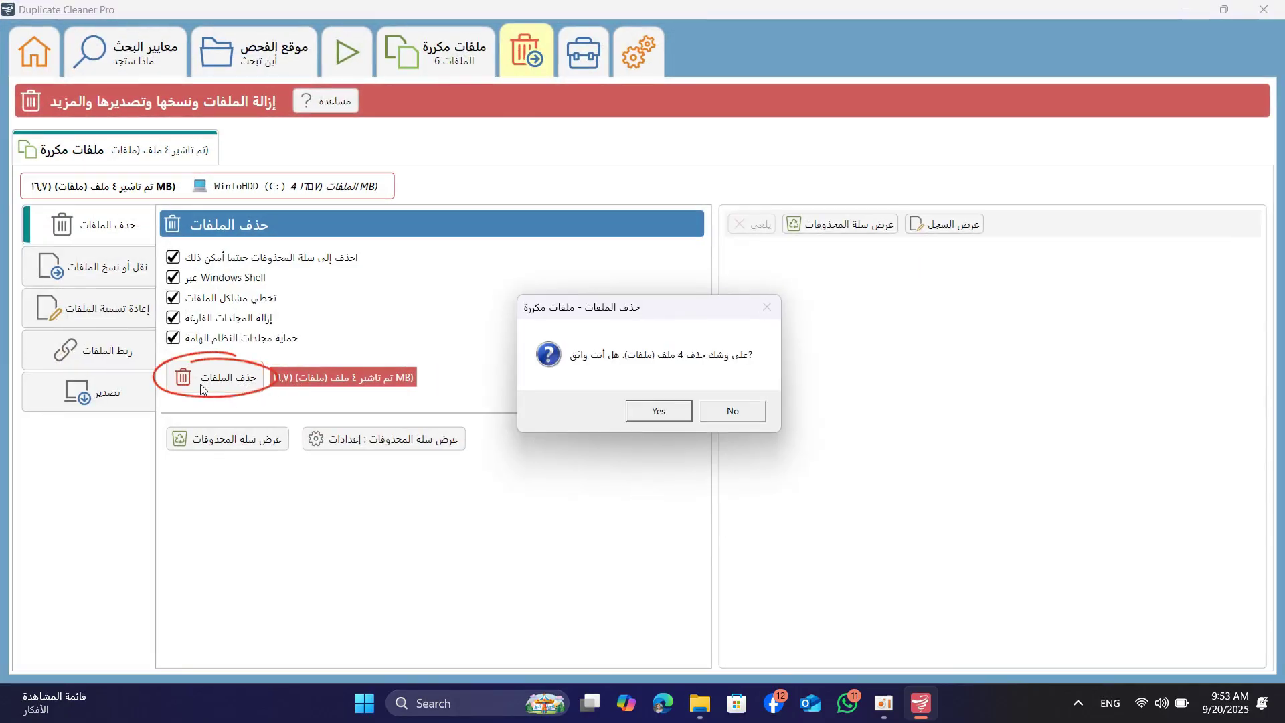
{"action": "left_click", "coordinate": [656, 413]}
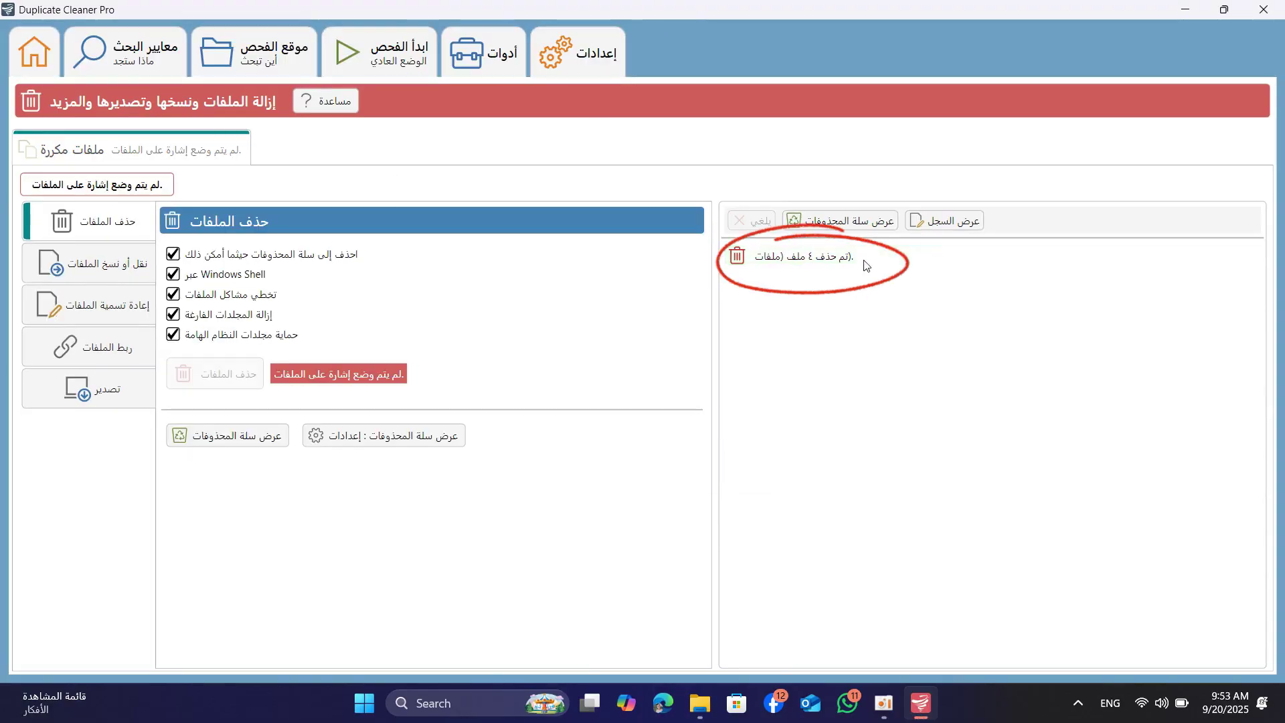
Check Telegram Desktop holds only Picture1 and one PDF, then minimize Explorer
{"action": "left_click", "coordinate": [699, 703]}
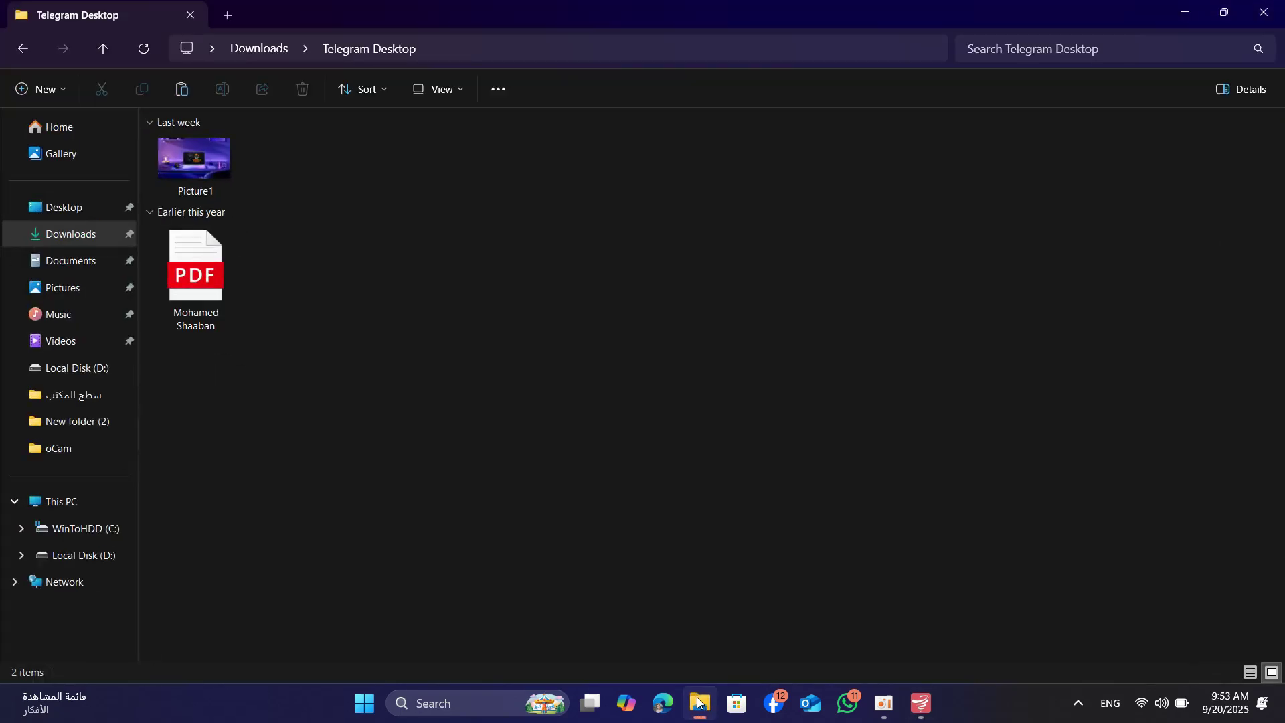
{"action": "left_click_drag", "start_coordinate": [302, 269], "coordinate": [189, 522]}
{"action": "left_click", "coordinate": [324, 436]}
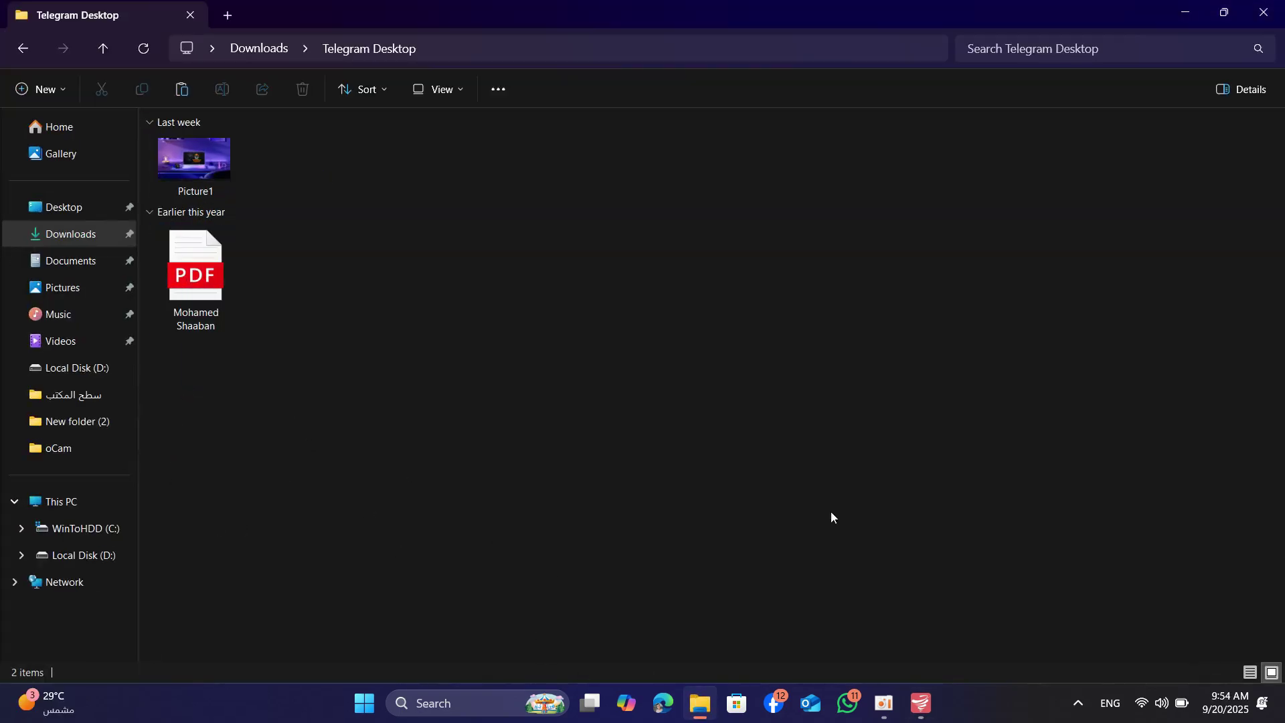
{"action": "left_click", "coordinate": [1184, 12]}
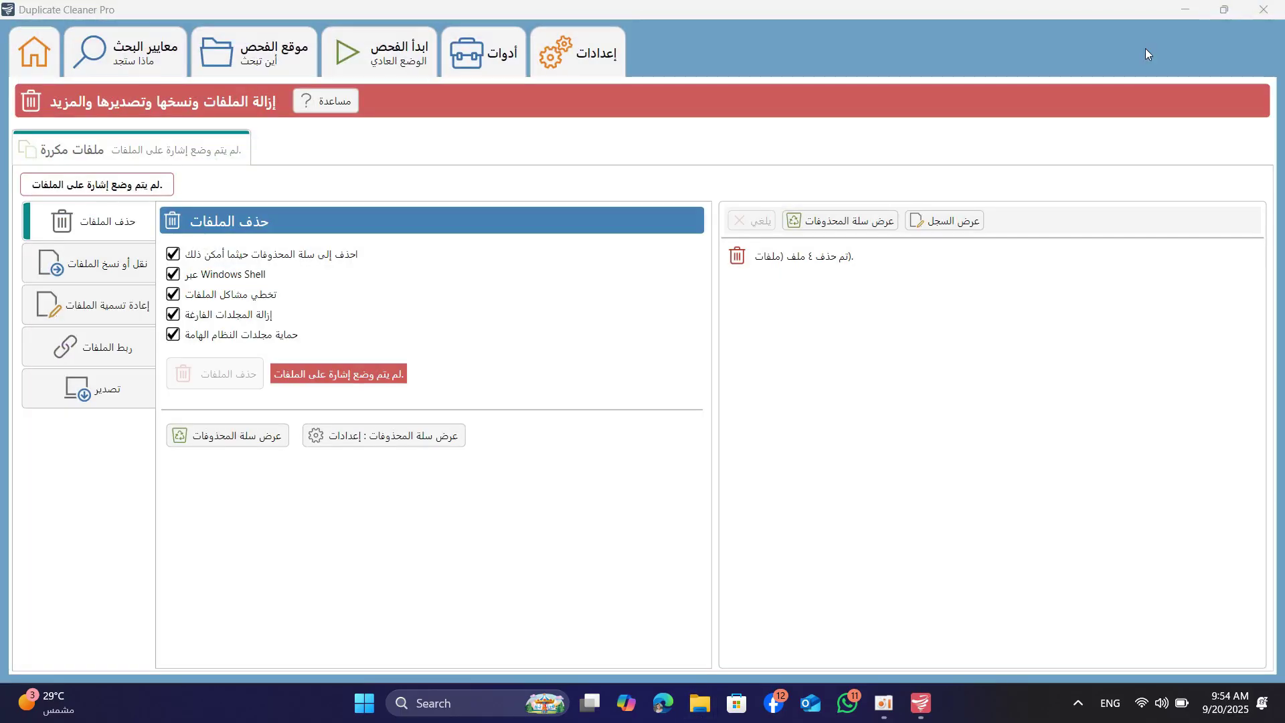
{"action": "left_click", "coordinate": [1220, 12]}
Open the Recycle Bin to review its 5 deleted items, then close it
{"action": "double_click", "coordinate": [32, 278]}
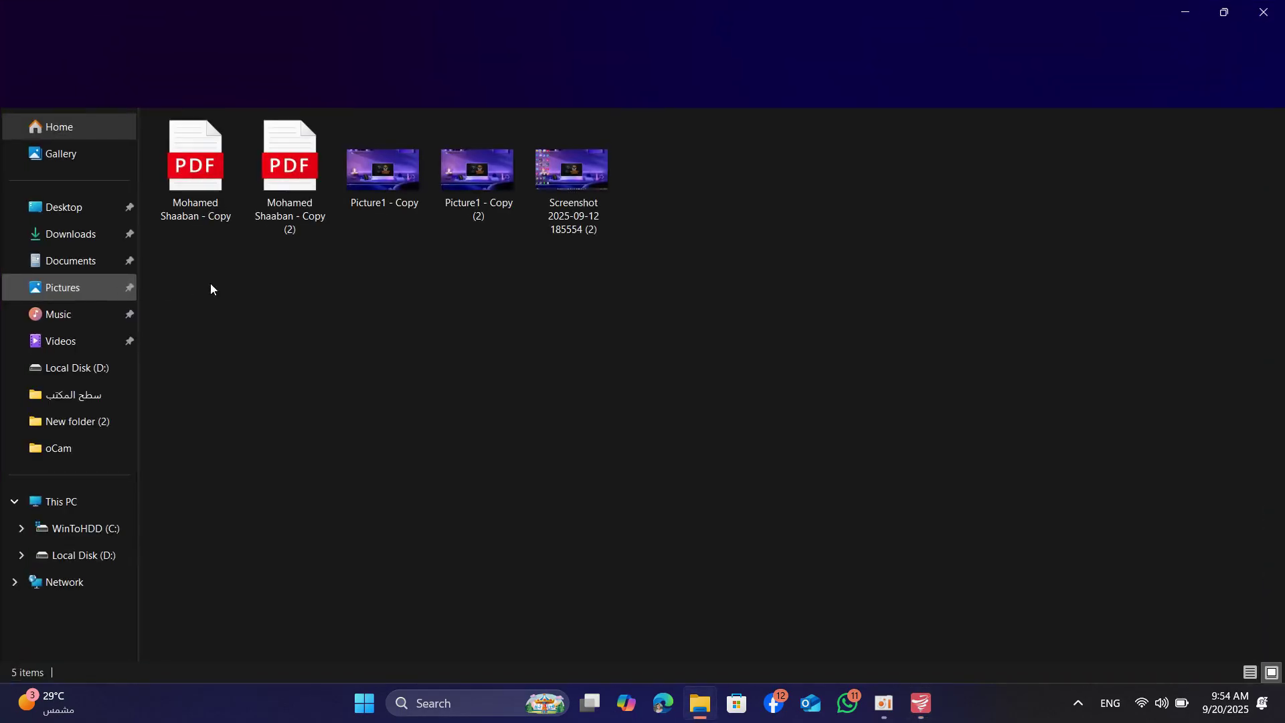
{"action": "left_click_drag", "start_coordinate": [776, 268], "coordinate": [94, 179]}
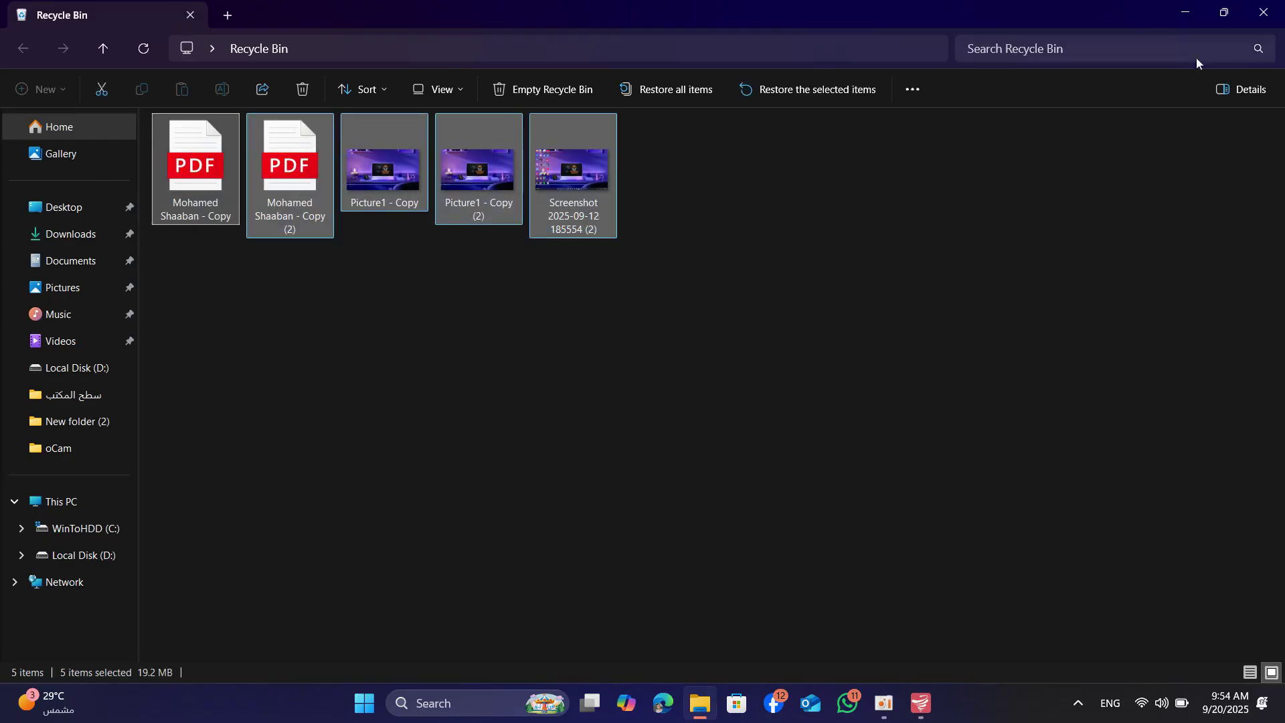
{"action": "left_click", "coordinate": [1263, 12]}
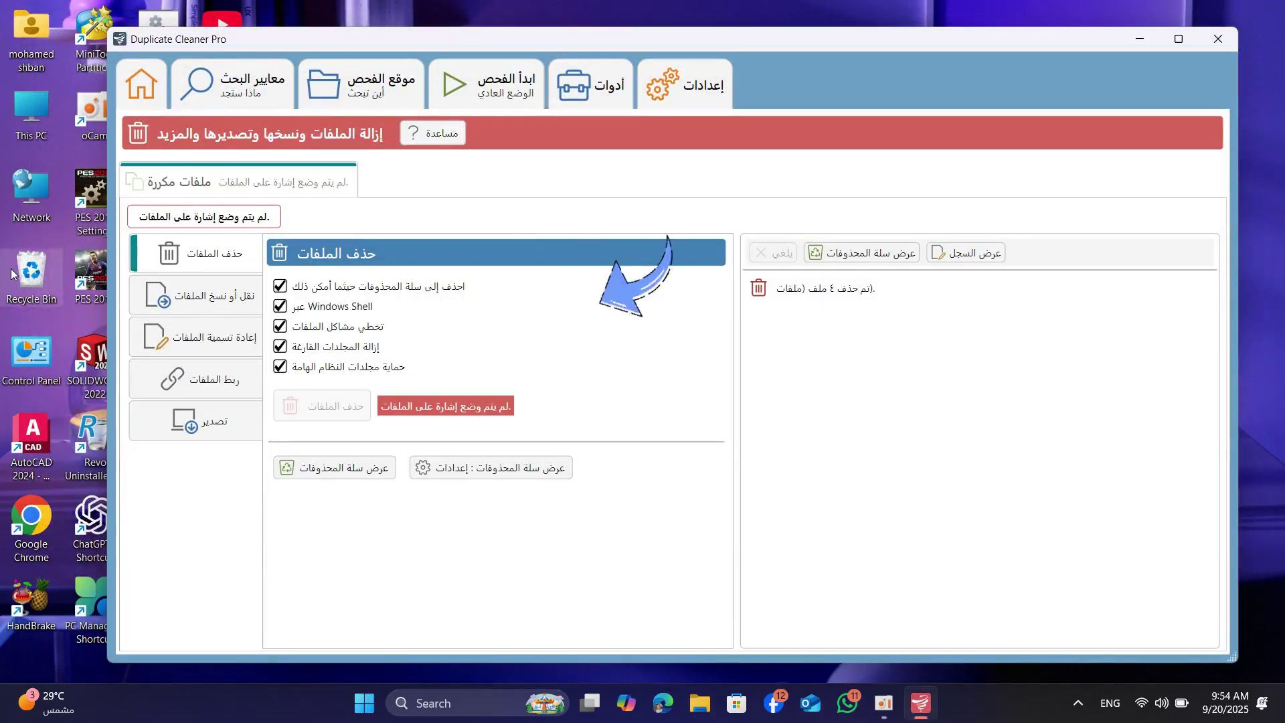
Empty the desktop Recycle Bin permanently and maximize Duplicate Cleaner Pro again
{"action": "left_click", "coordinate": [20, 275]}
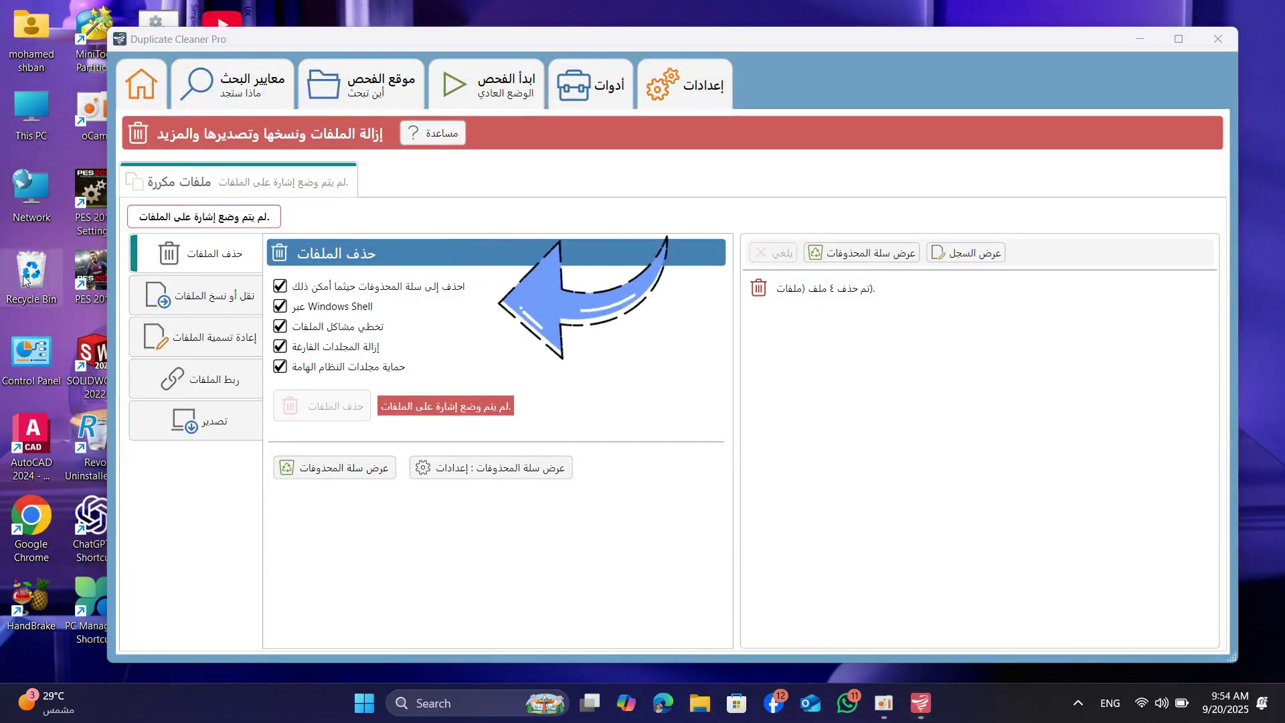
{"action": "right_click", "coordinate": [27, 276]}
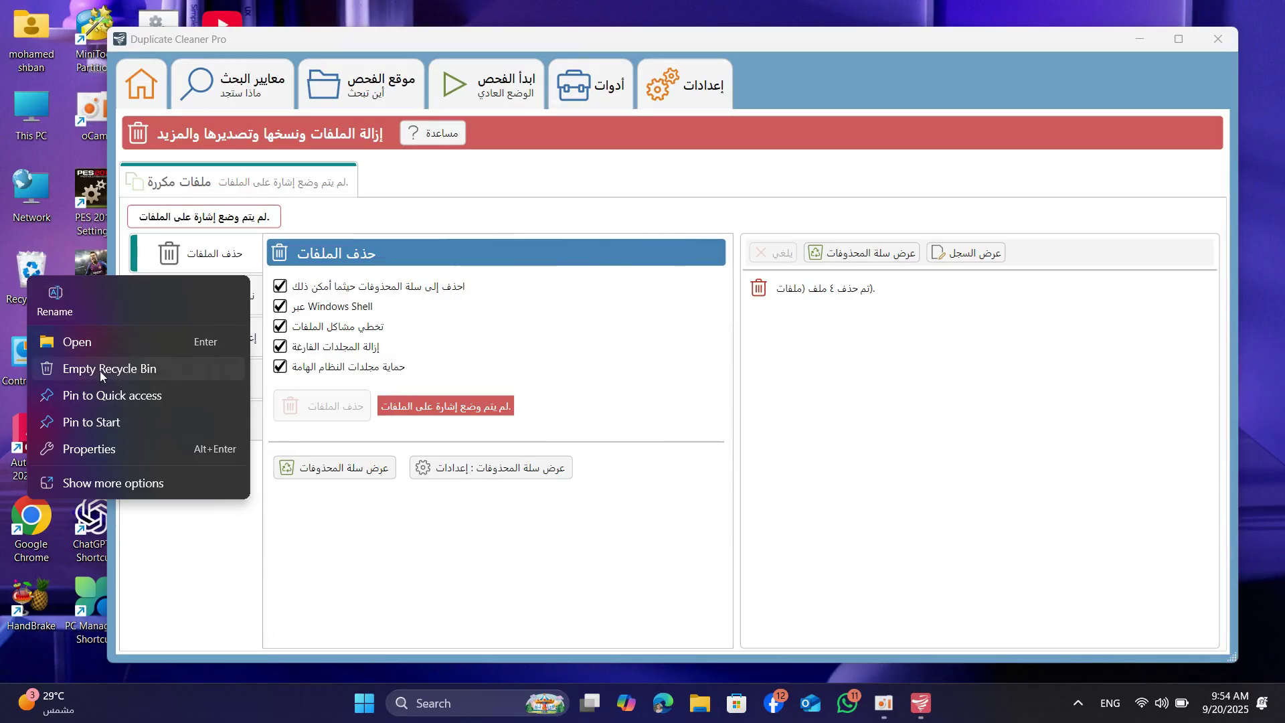
{"action": "left_click", "coordinate": [113, 479]}
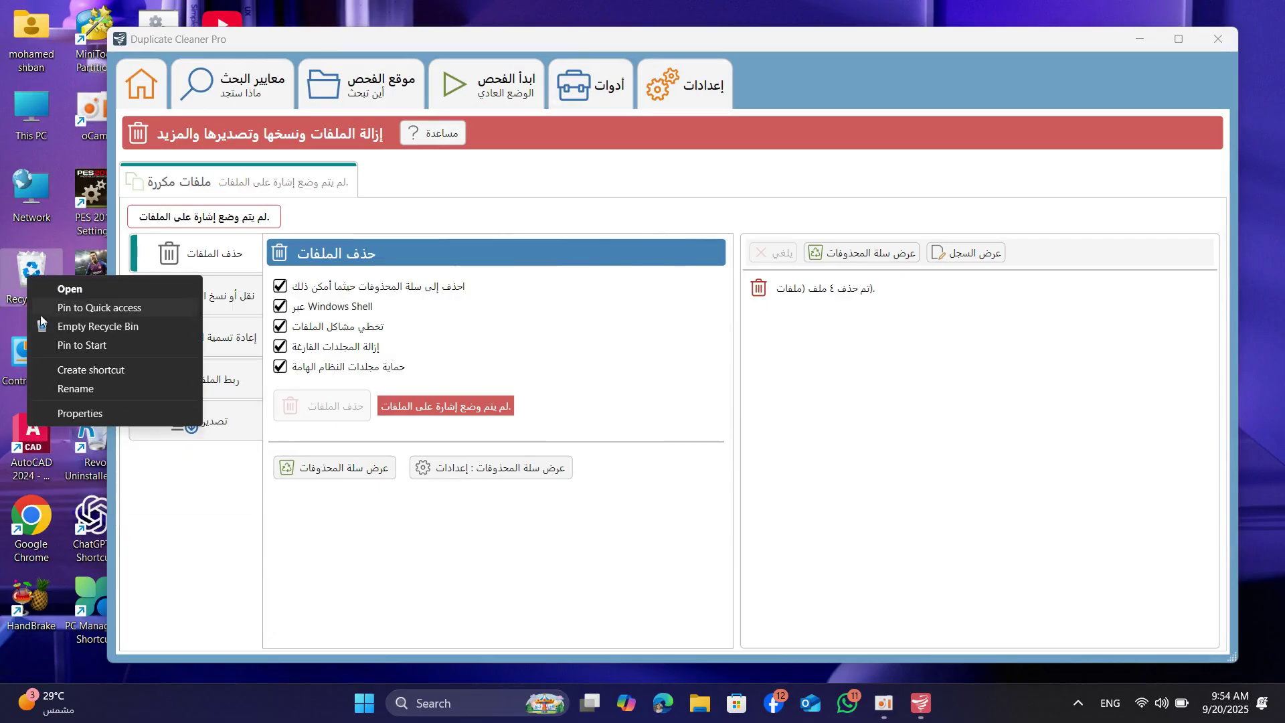
{"action": "left_click", "coordinate": [113, 326]}
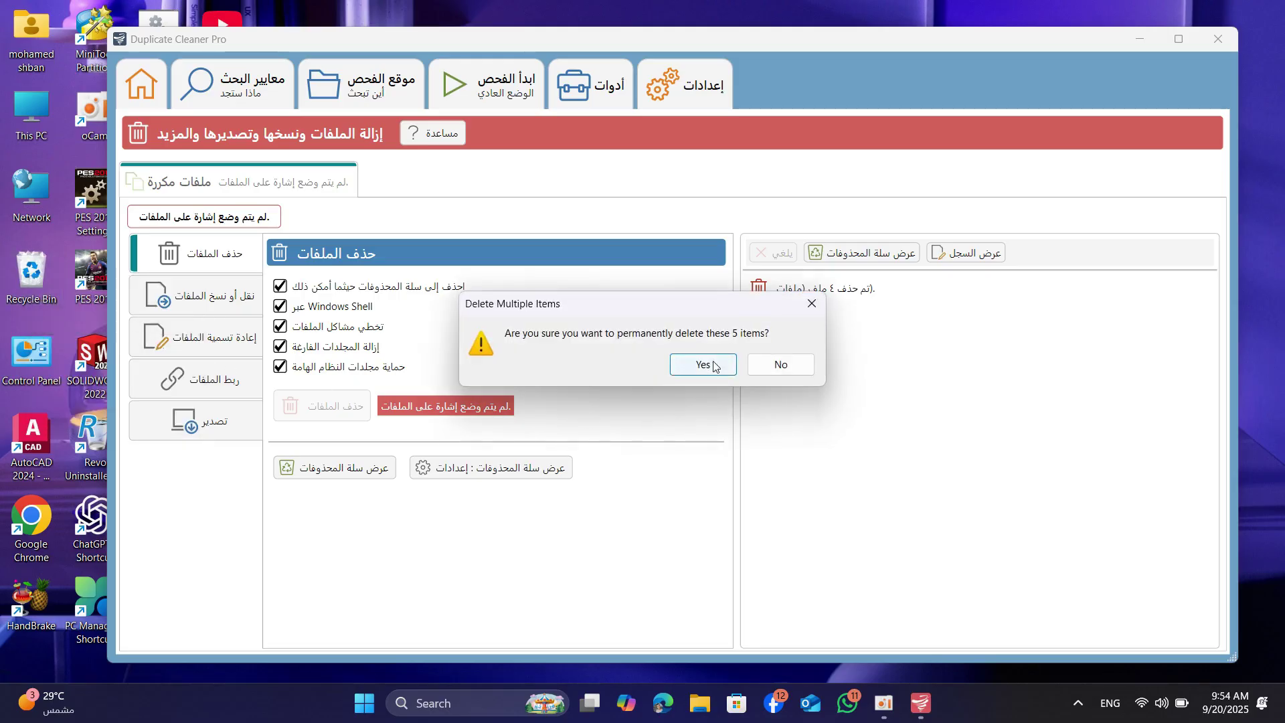
{"action": "left_click", "coordinate": [714, 366]}
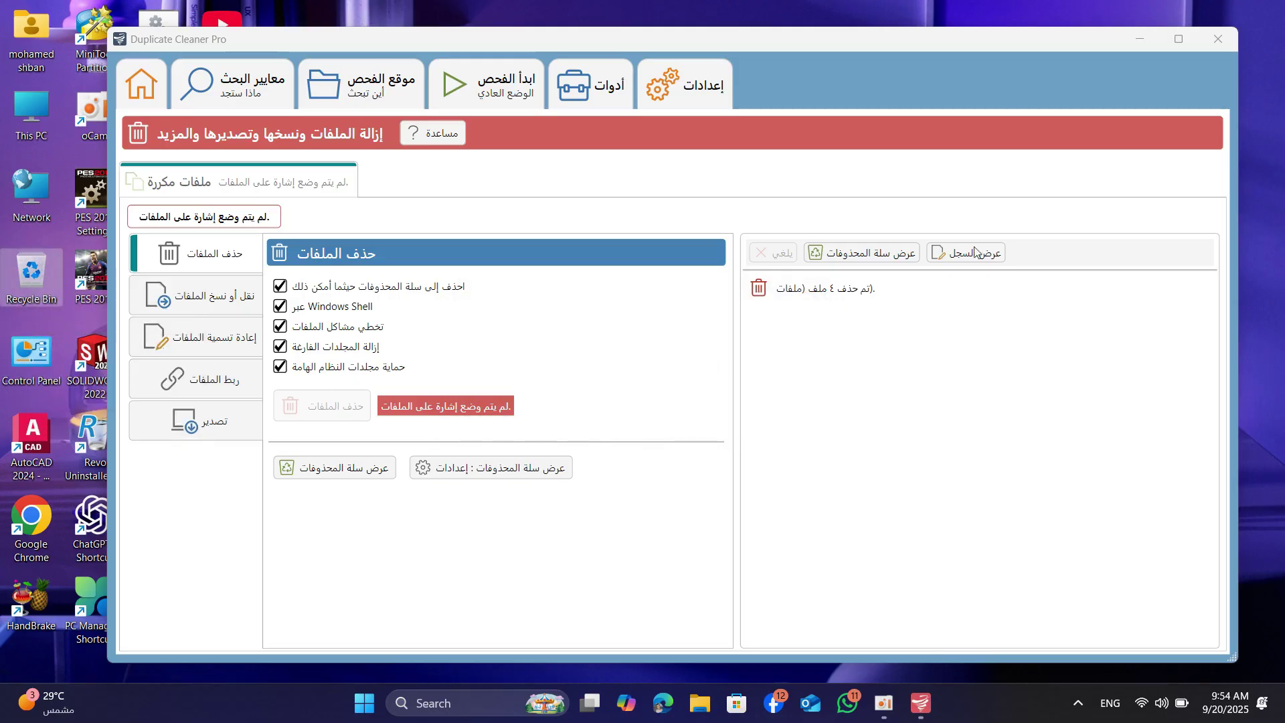
{"action": "left_click", "coordinate": [1179, 39]}
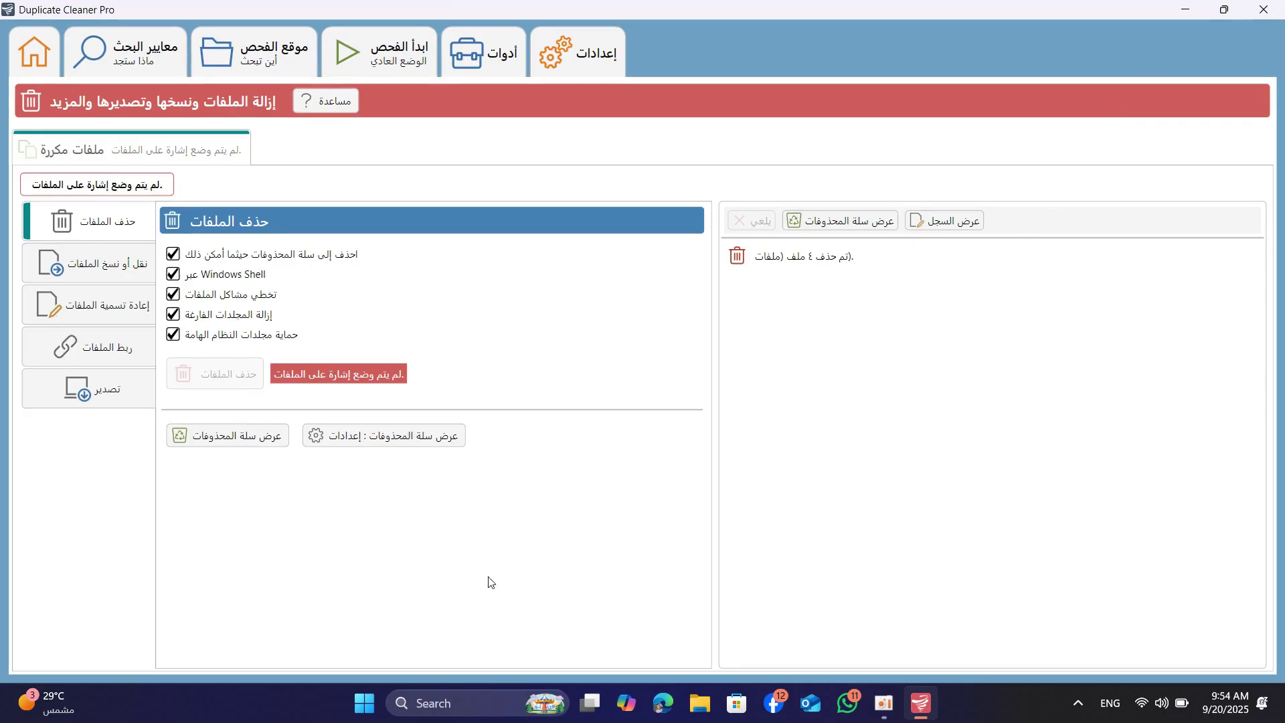